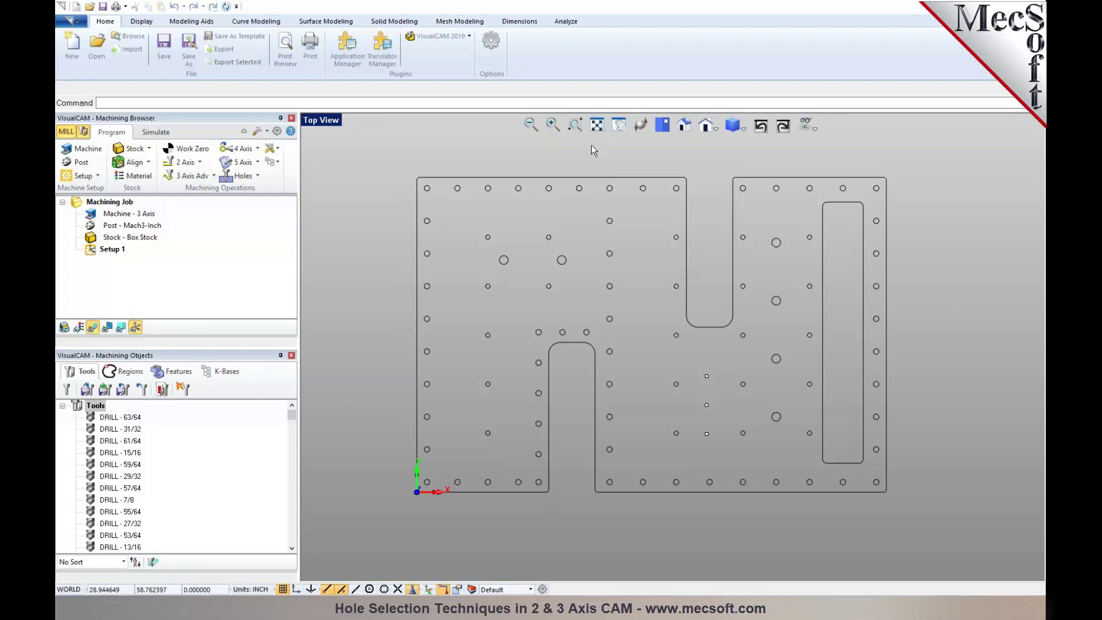
Step: Switch to the isometric view, start a Drill operation and window-select the front point of the three drill points
left_click(686, 128)
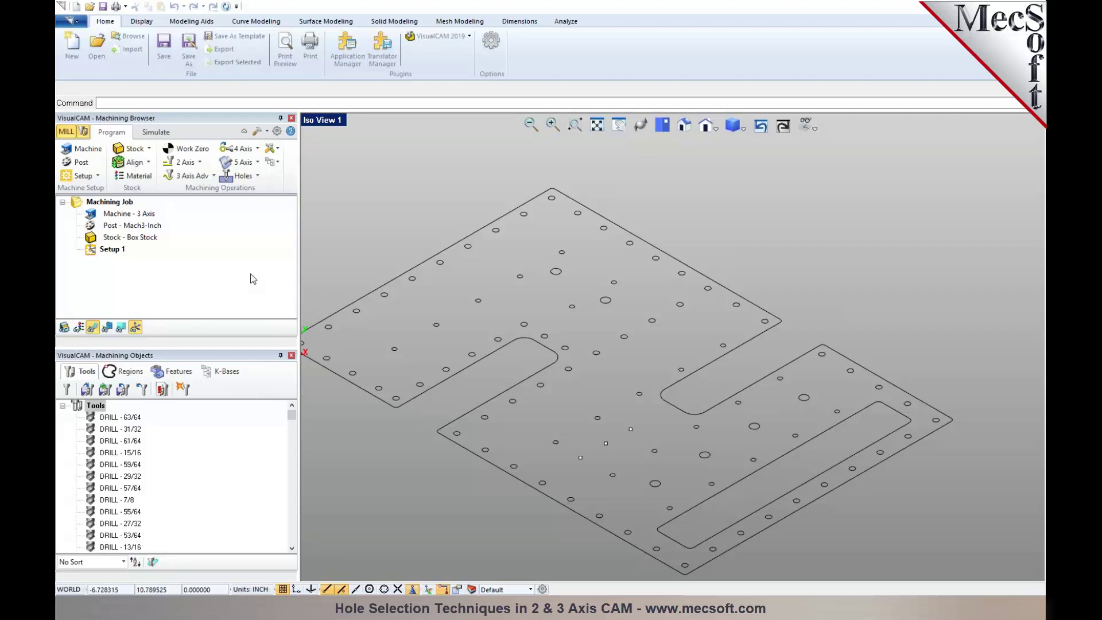
left_click(257, 177)
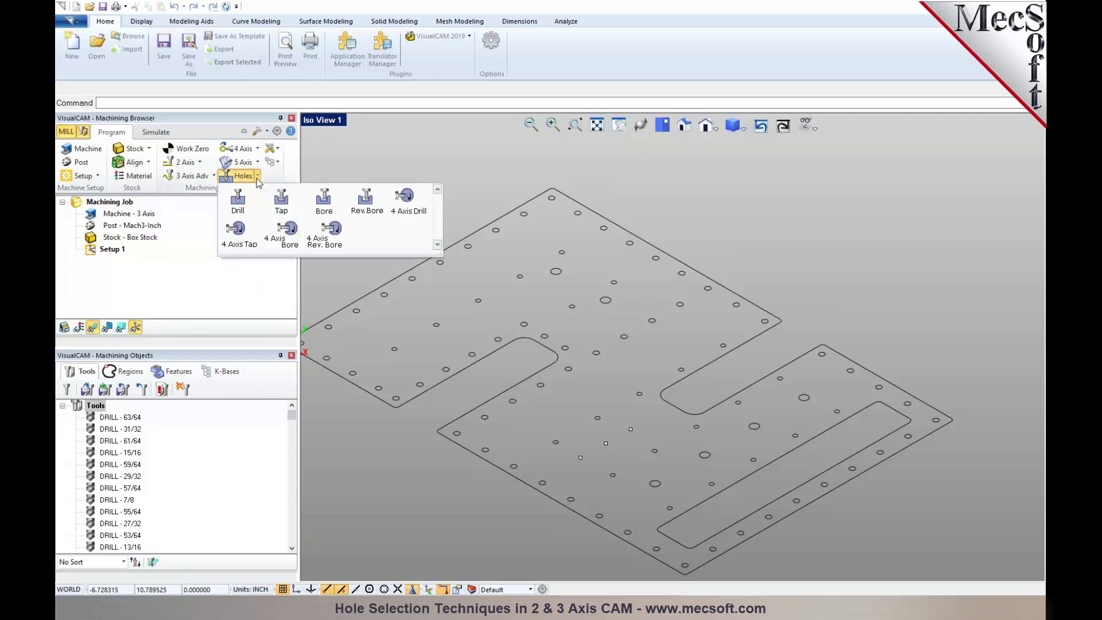
left_click(243, 207)
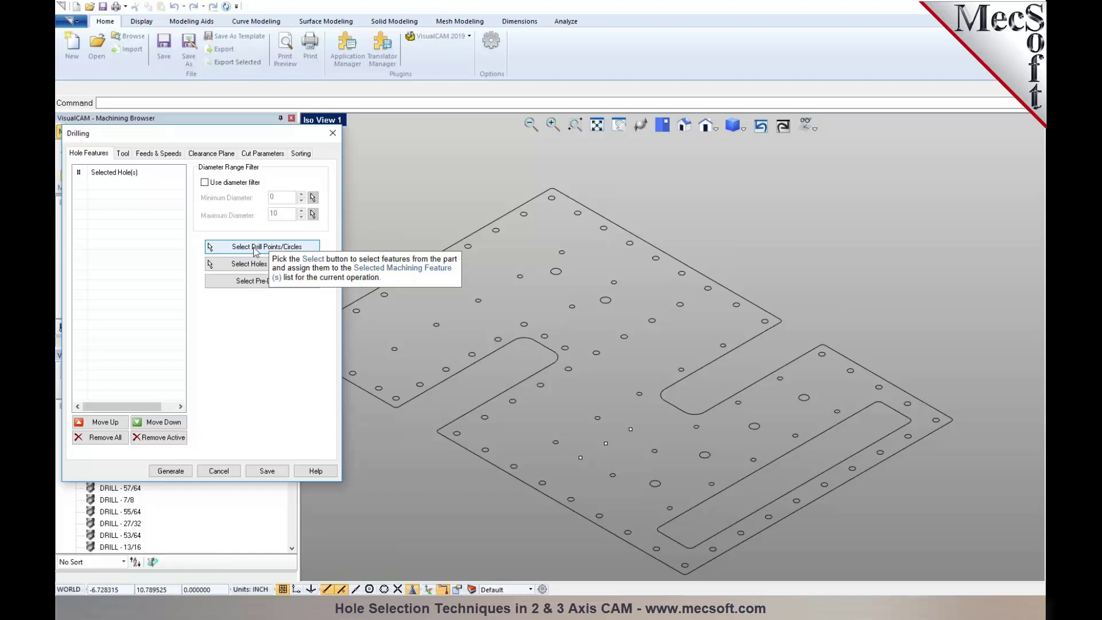
left_click(255, 247)
scroll(594, 483, "up", 3)
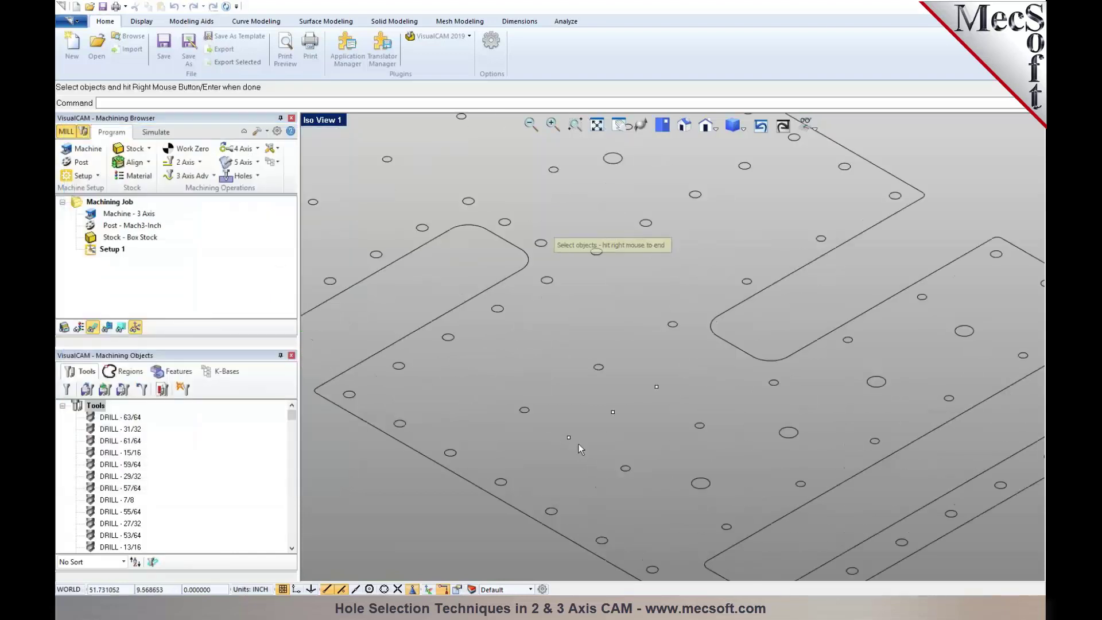
left_click_drag(560, 424, 583, 451)
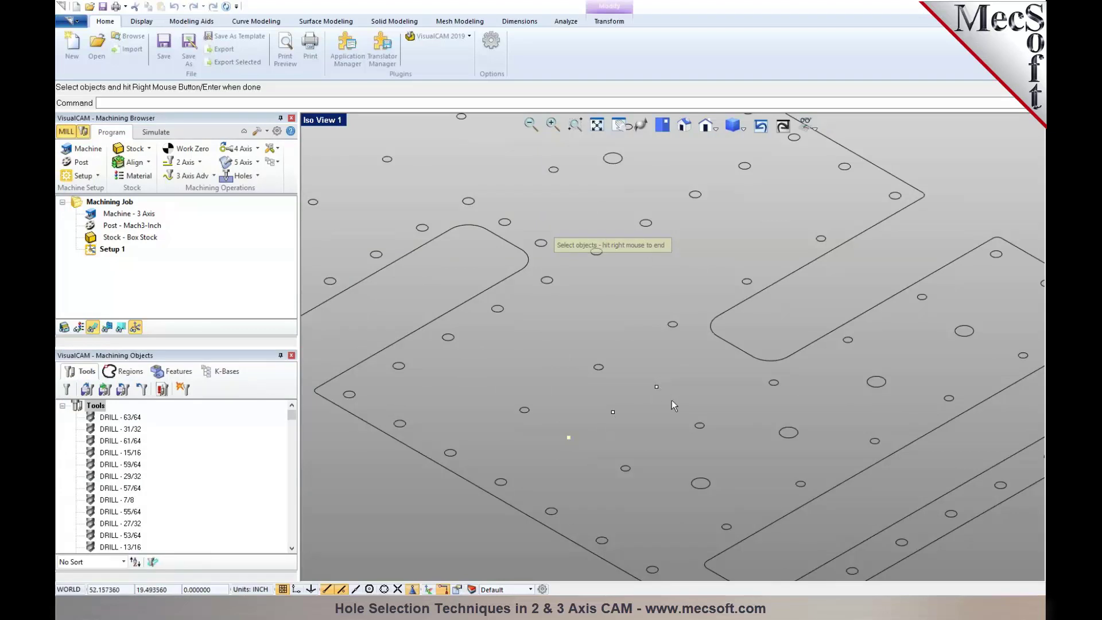
Step: Select all point objects in the drawing at once and assign them as the operation's drill features
left_click(189, 22)
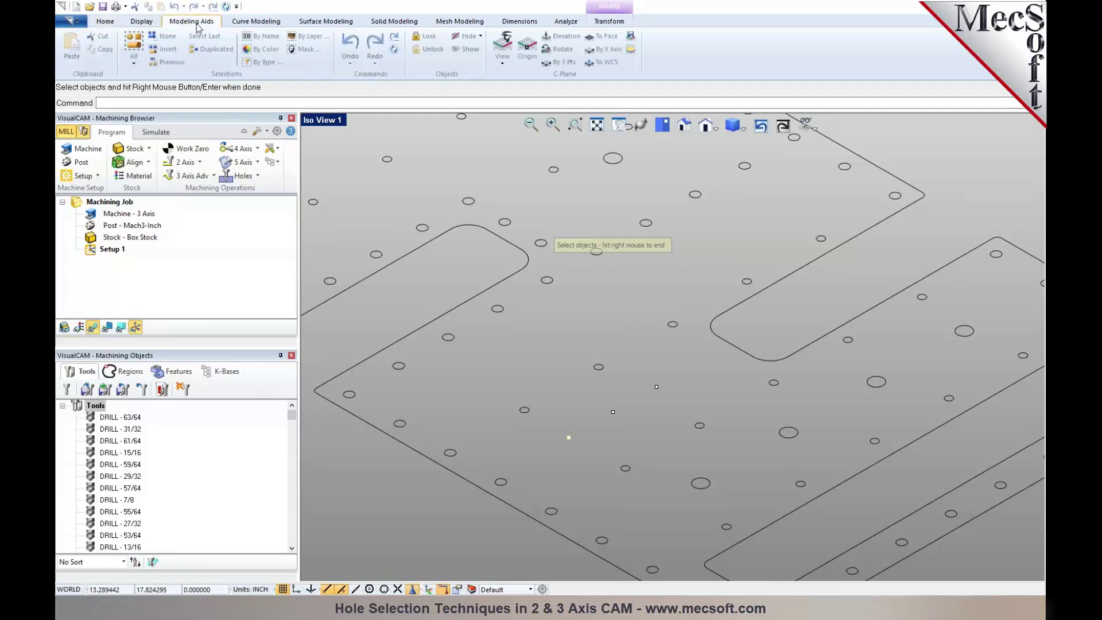
left_click(135, 62)
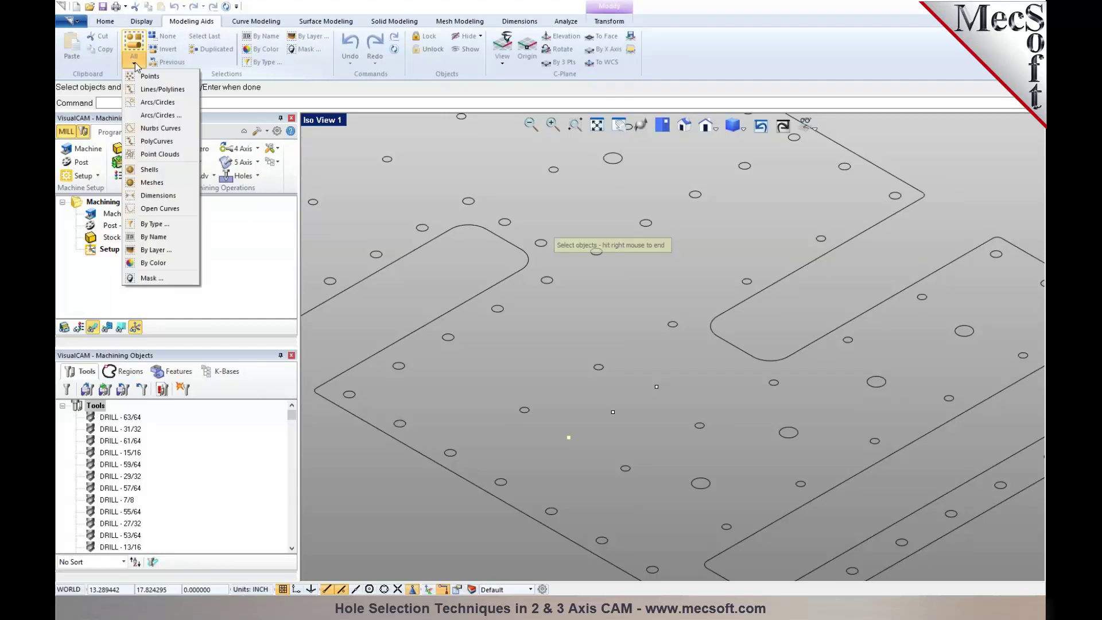
left_click(140, 74)
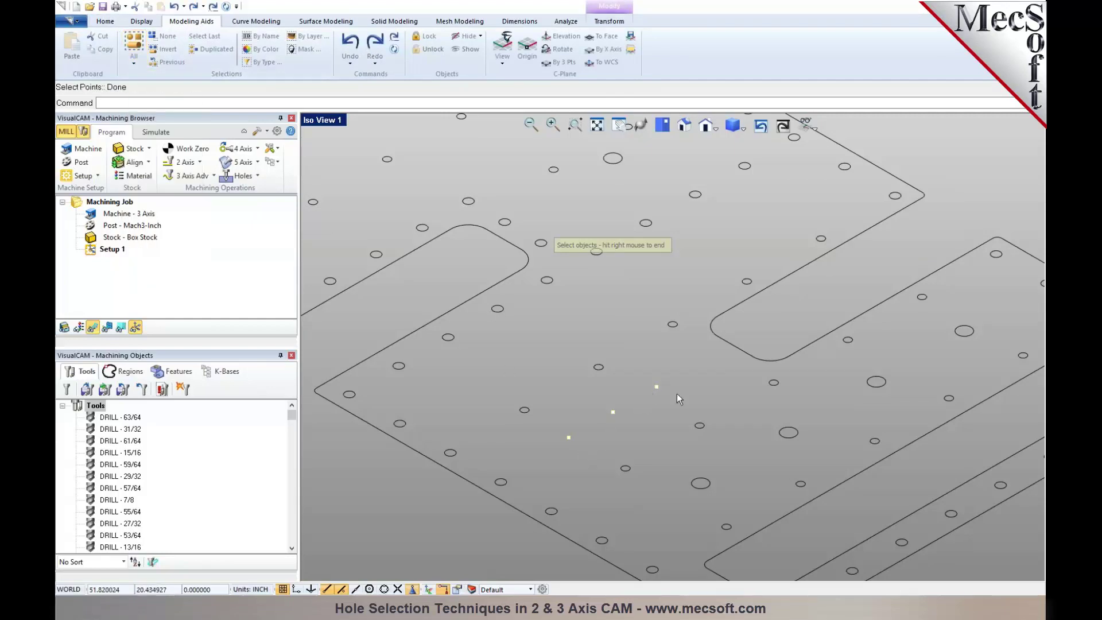
scroll(577, 339, "down", 3)
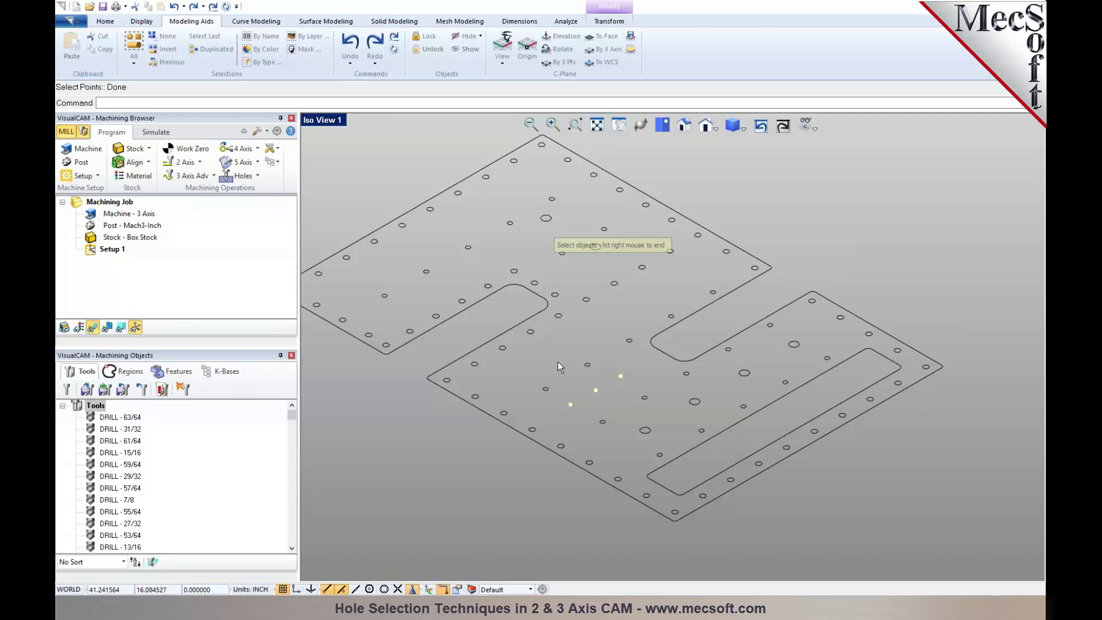
right_click(558, 362)
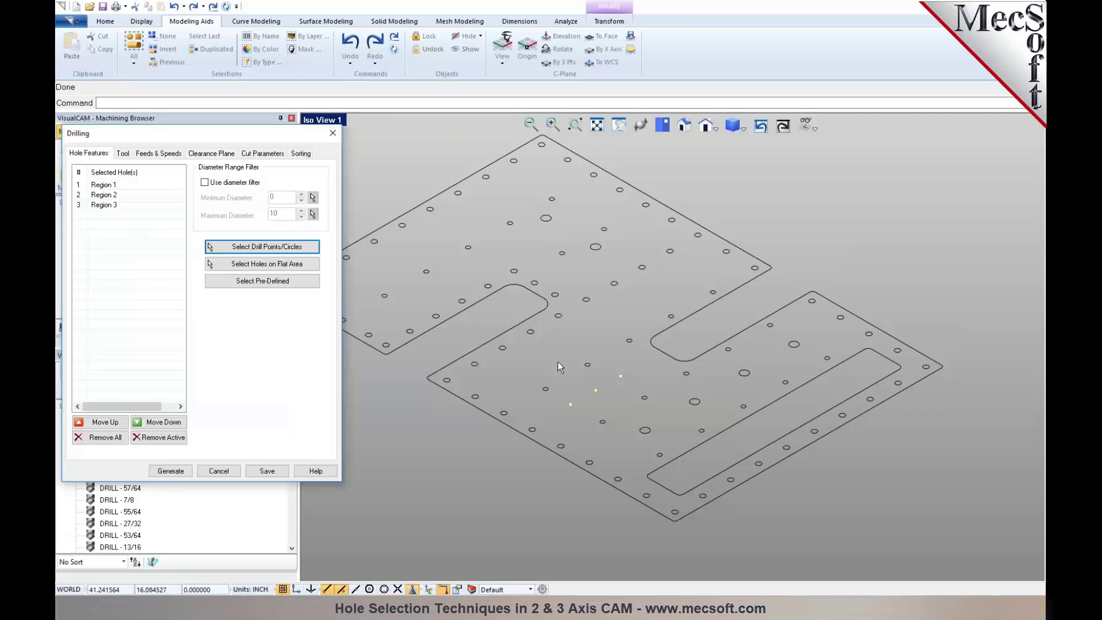
Step: Review the drilling tool and cut parameters, then cancel the drilling operation
mouse_move(102, 217)
left_click(122, 154)
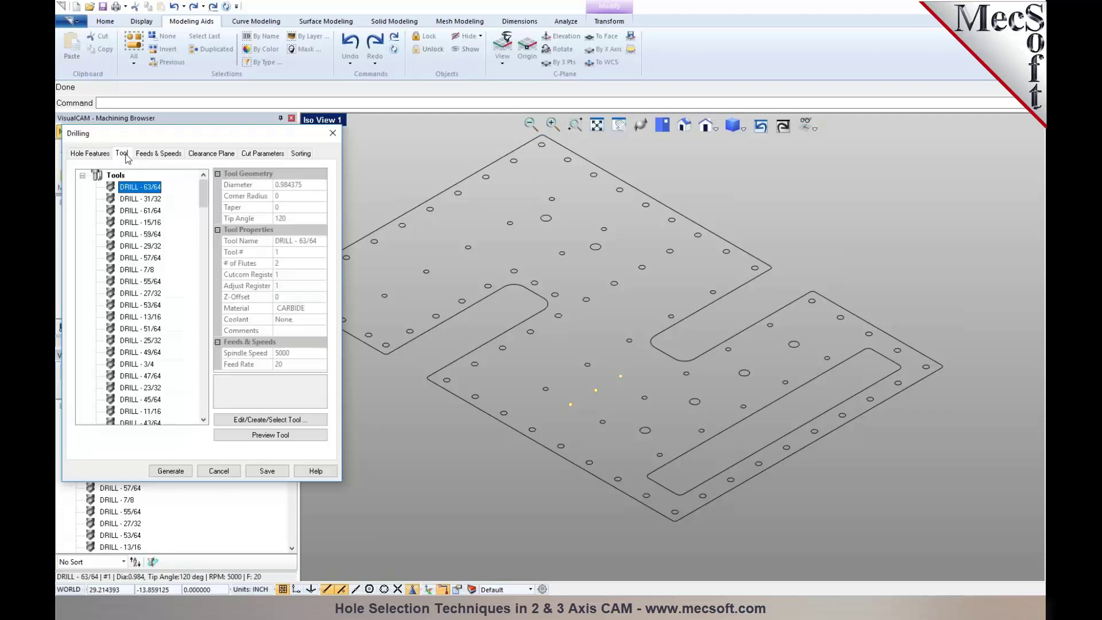
left_click(257, 160)
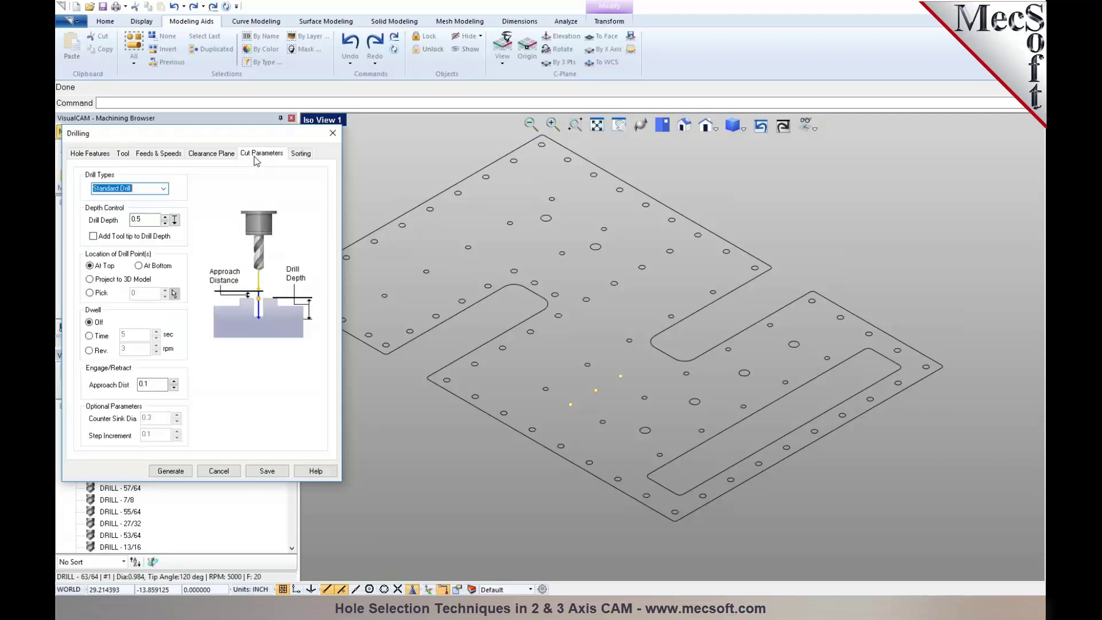
left_click(219, 470)
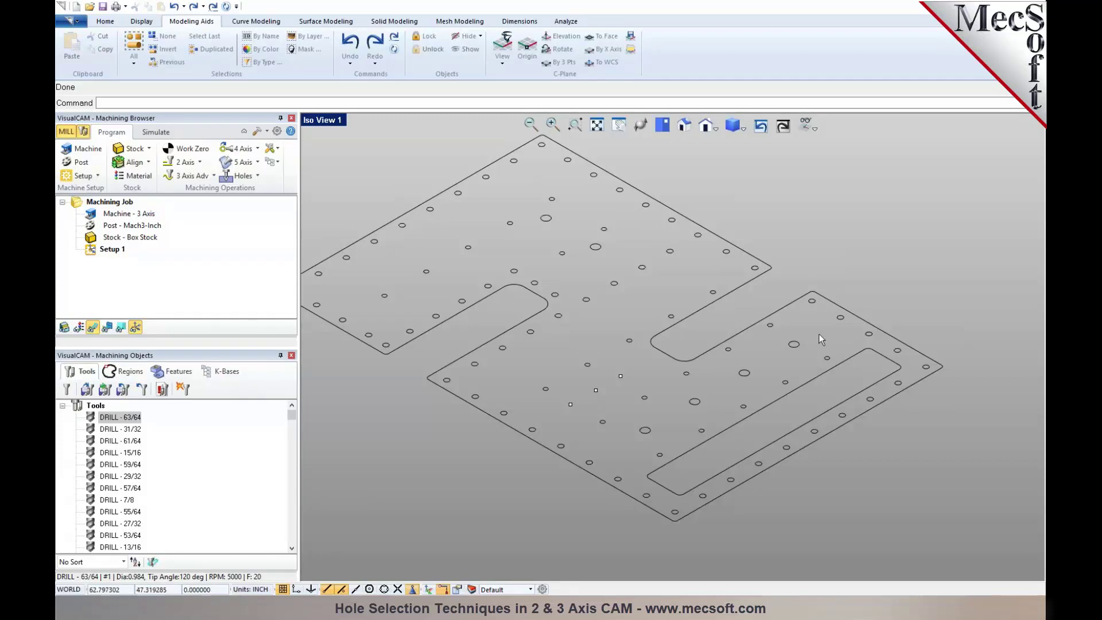
Step: Start a new Drill operation and window-select the whole plate geometry as its drill points and circles
scroll(811, 330, "down", 1)
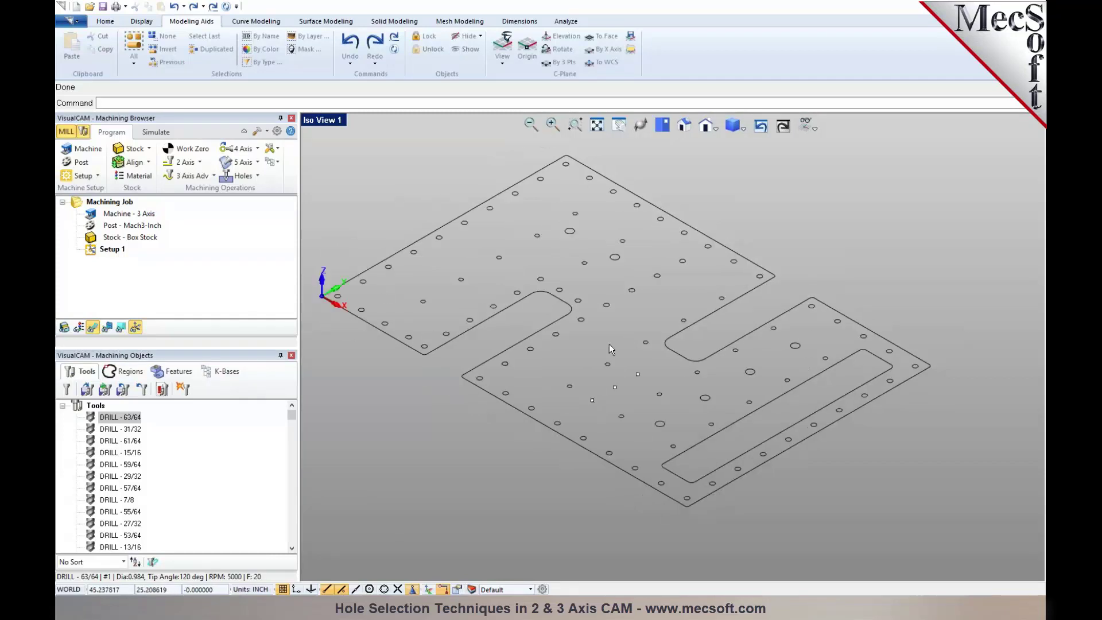
left_click(240, 176)
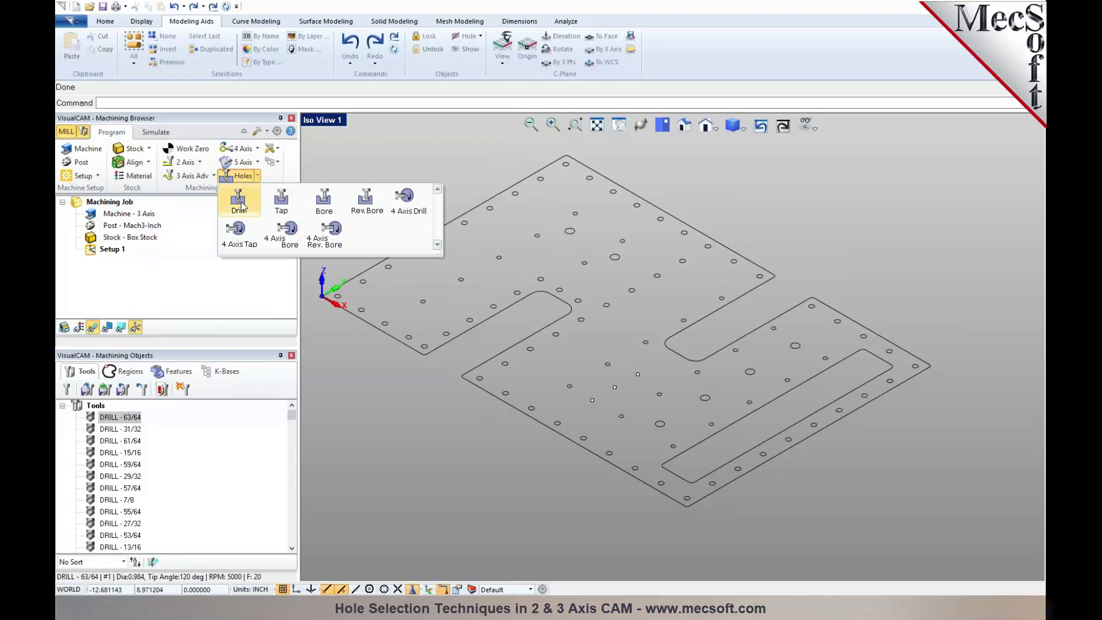
left_click(240, 203)
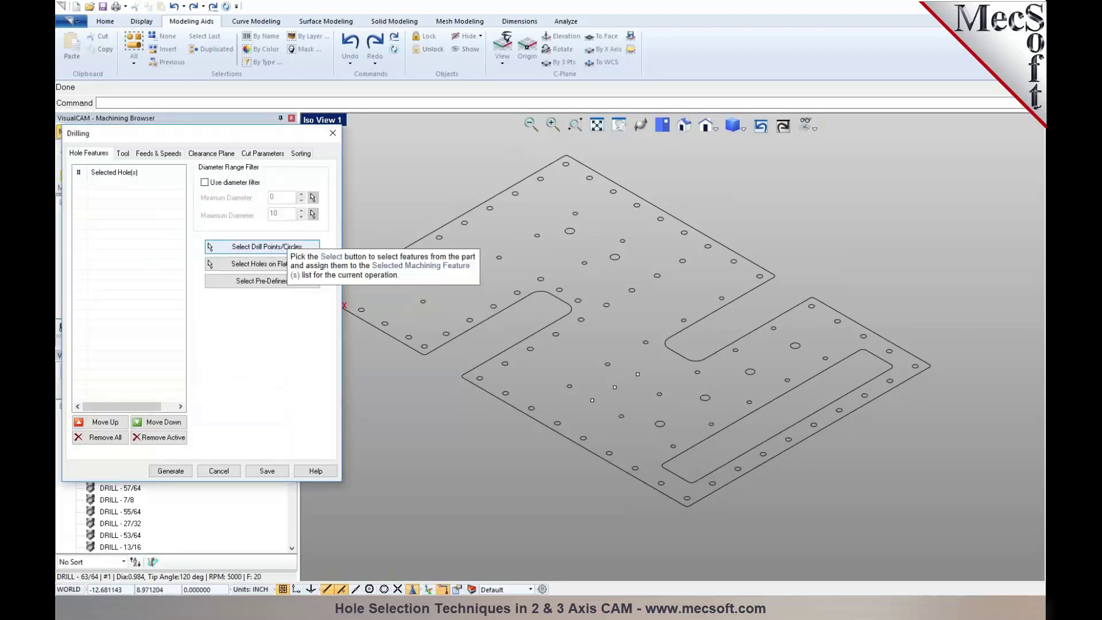
left_click(259, 247)
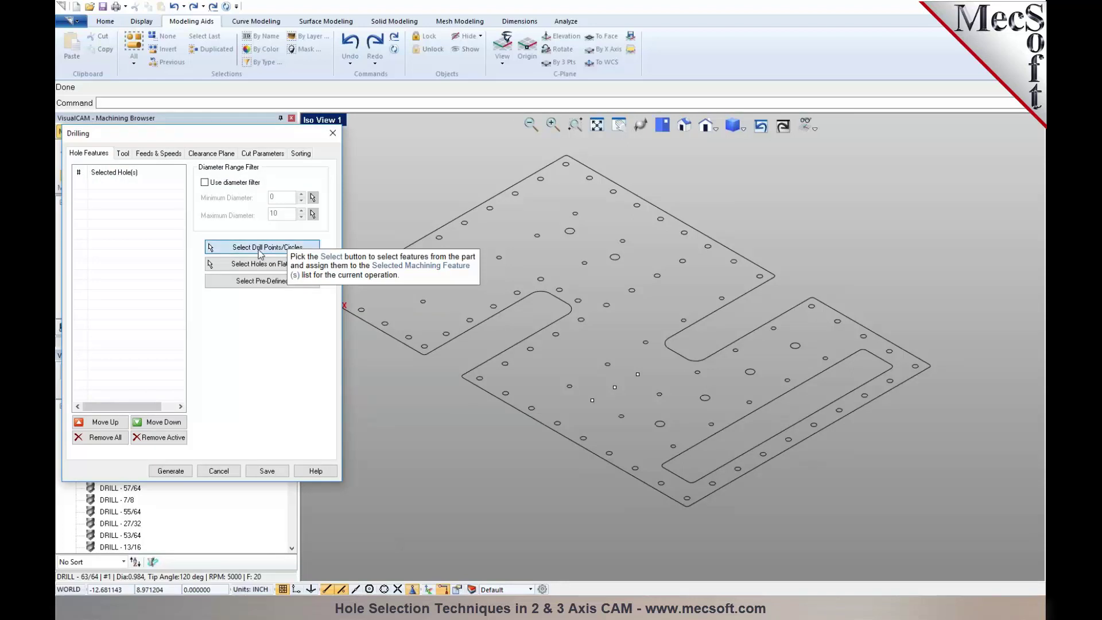
left_click_drag(353, 172, 891, 504)
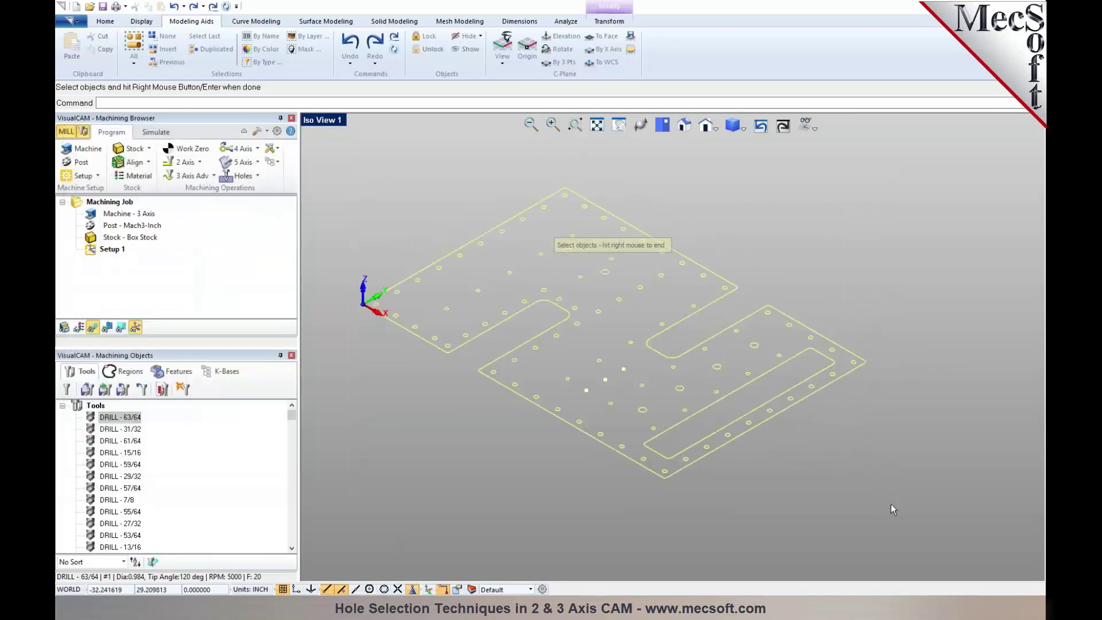
right_click(889, 503)
scroll(563, 311, "up", 1)
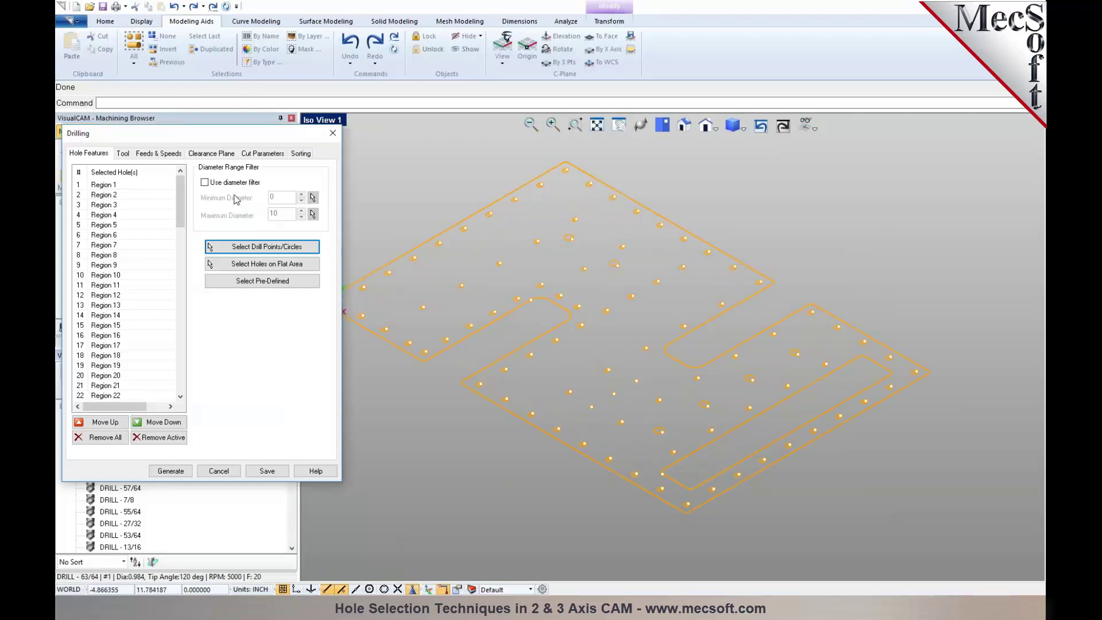
Step: Enable the diameter filter and set its maximum diameter to 0.75 by picking one of the small interior holes
mouse_move(232, 184)
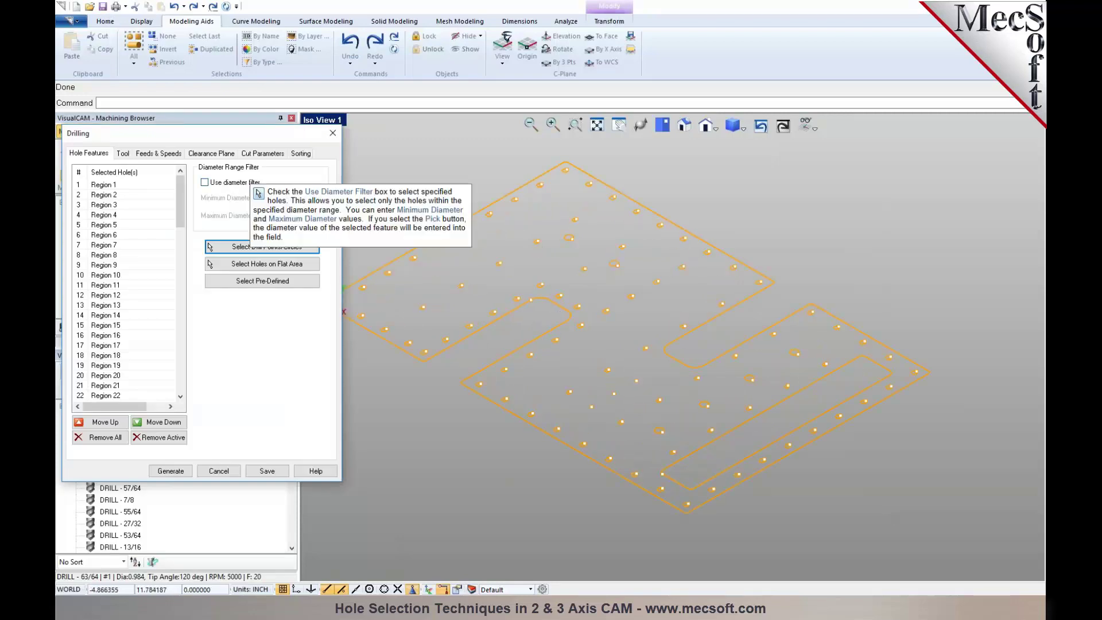
left_click(205, 182)
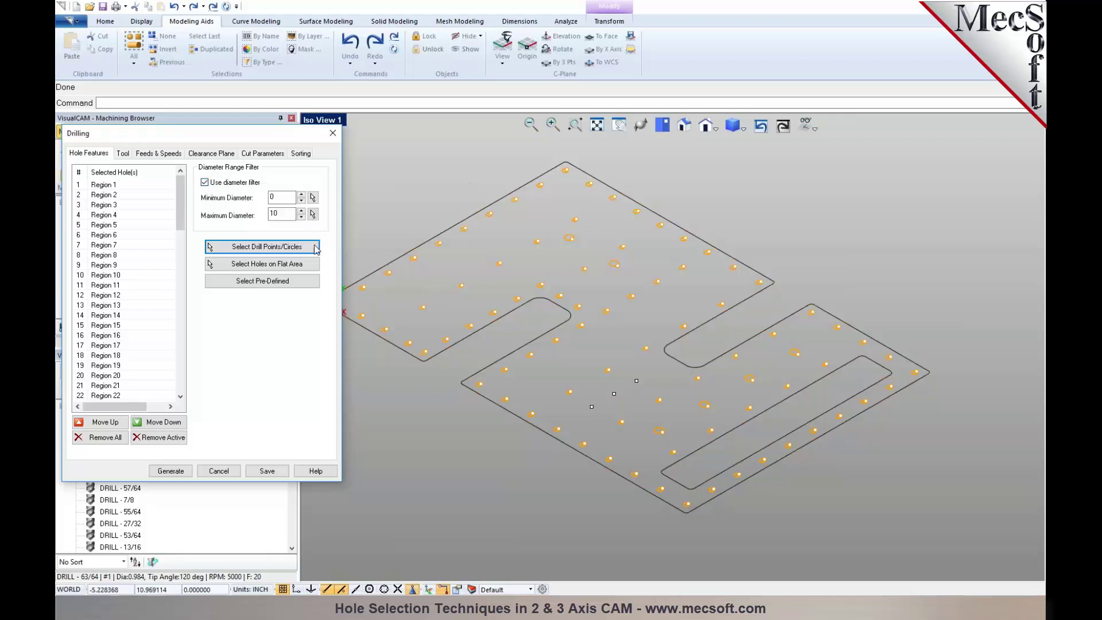
left_click(279, 198)
mouse_move(311, 197)
left_click(313, 214)
scroll(583, 277, "up", 4)
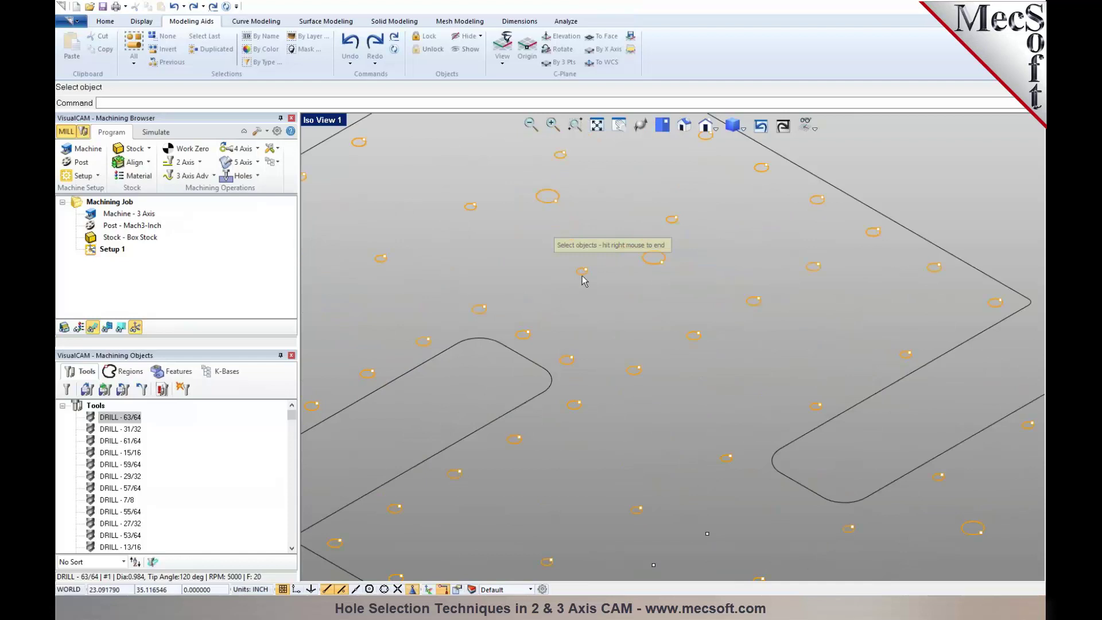
right_click(582, 276)
scroll(596, 287, "down", 1)
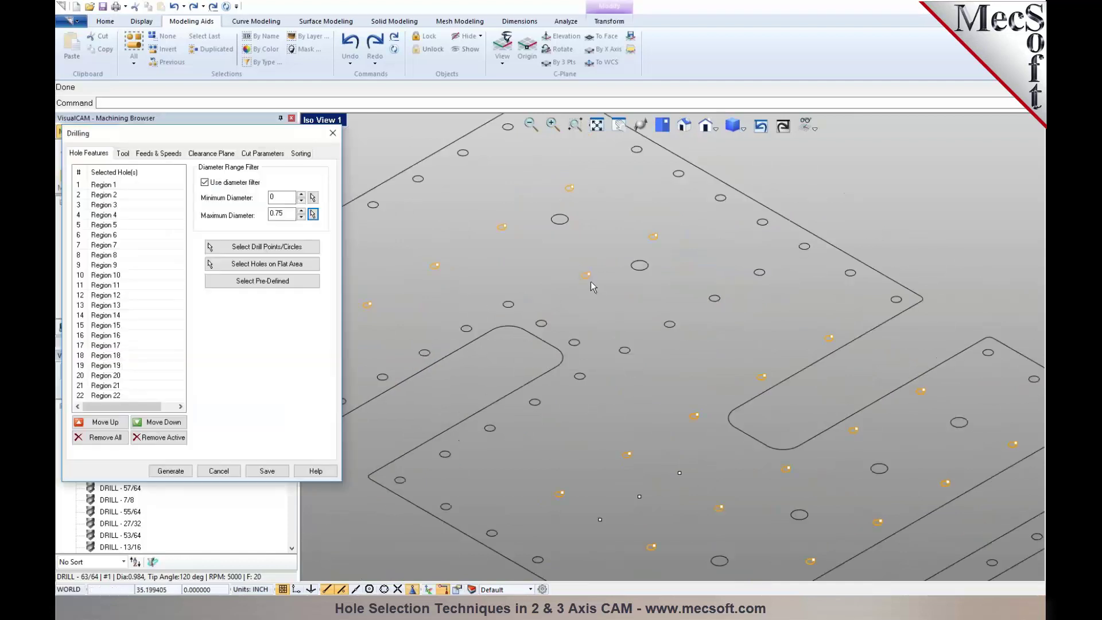
left_click(312, 213)
scroll(562, 281, "down", 3)
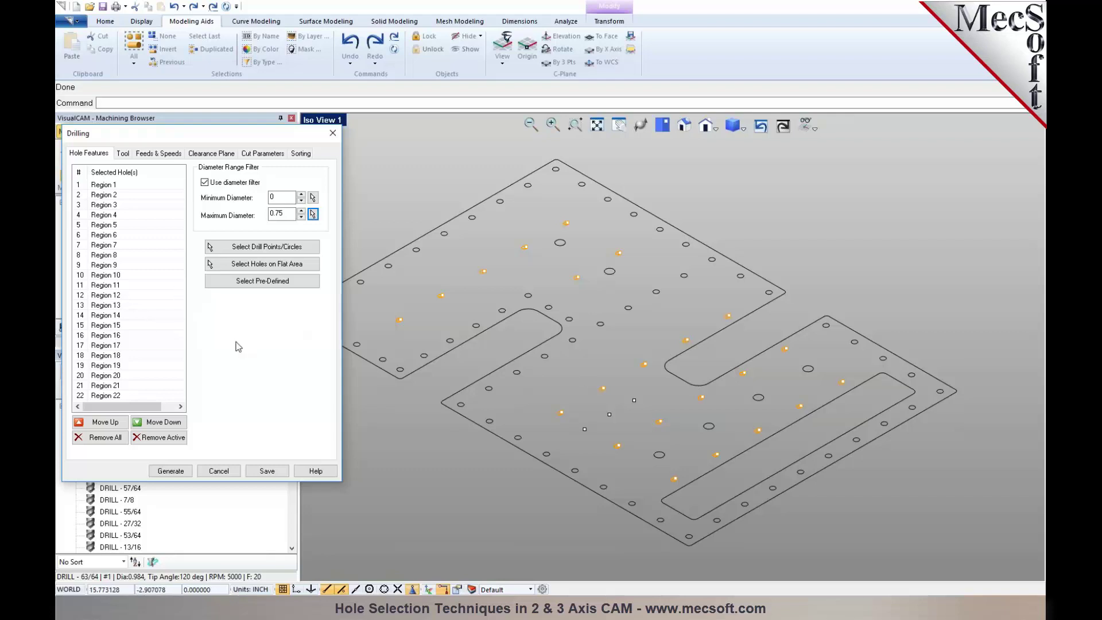
Step: Choose the DRILL - 3/4 tool for the drilling operation
left_click(123, 154)
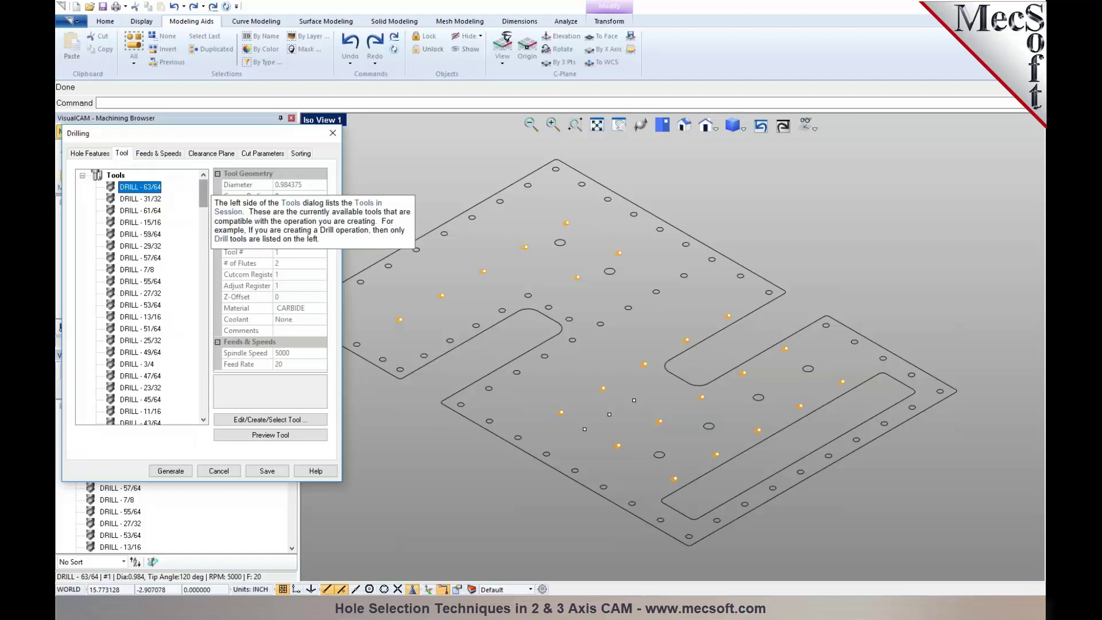
scroll(154, 321, "down", 2)
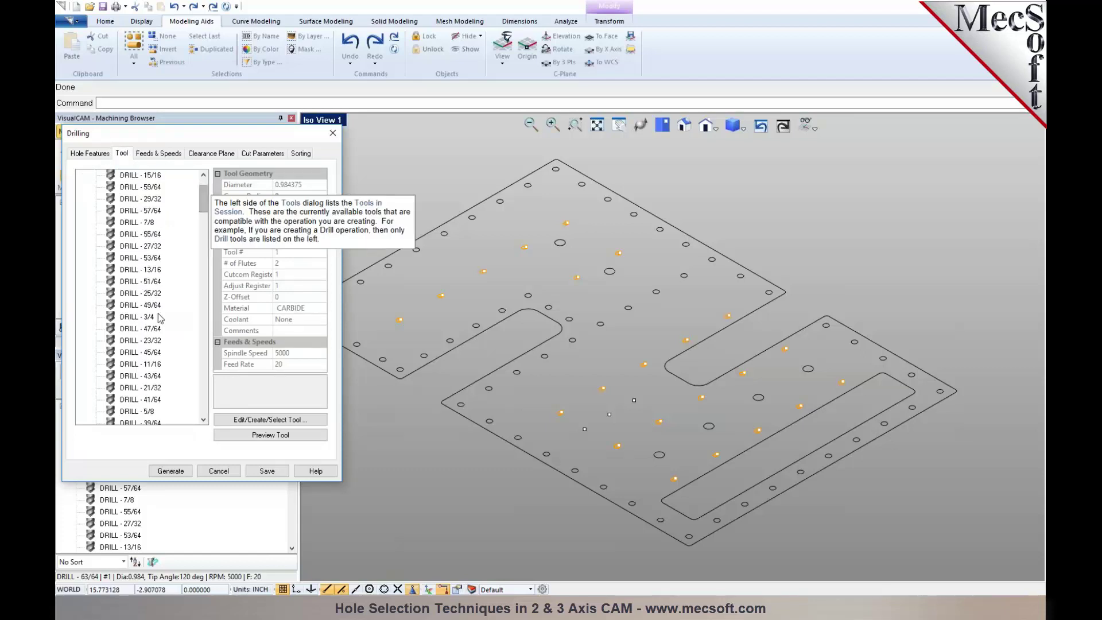
left_click(138, 317)
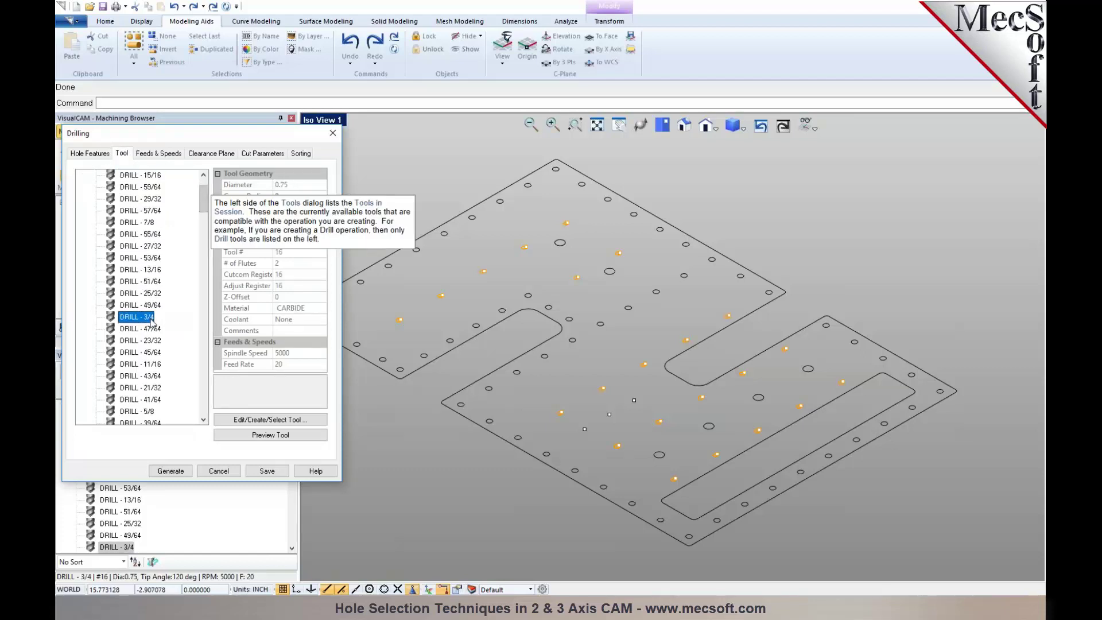
Step: Set the standard drill's depth to 0.75 and generate the drilling toolpath
left_click(167, 154)
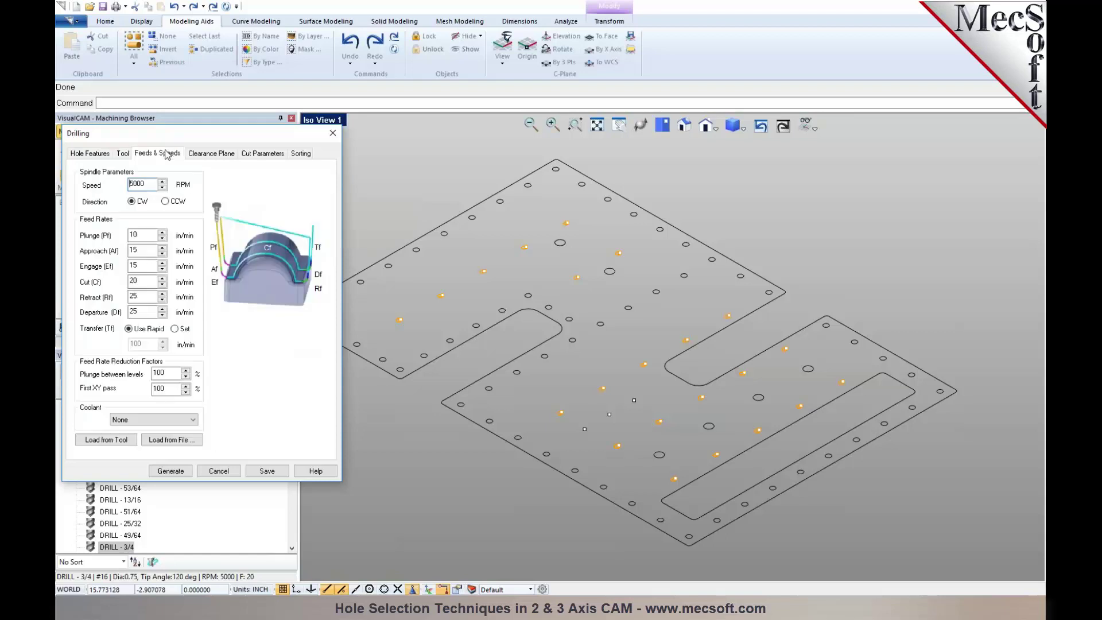
left_click(210, 155)
left_click(264, 155)
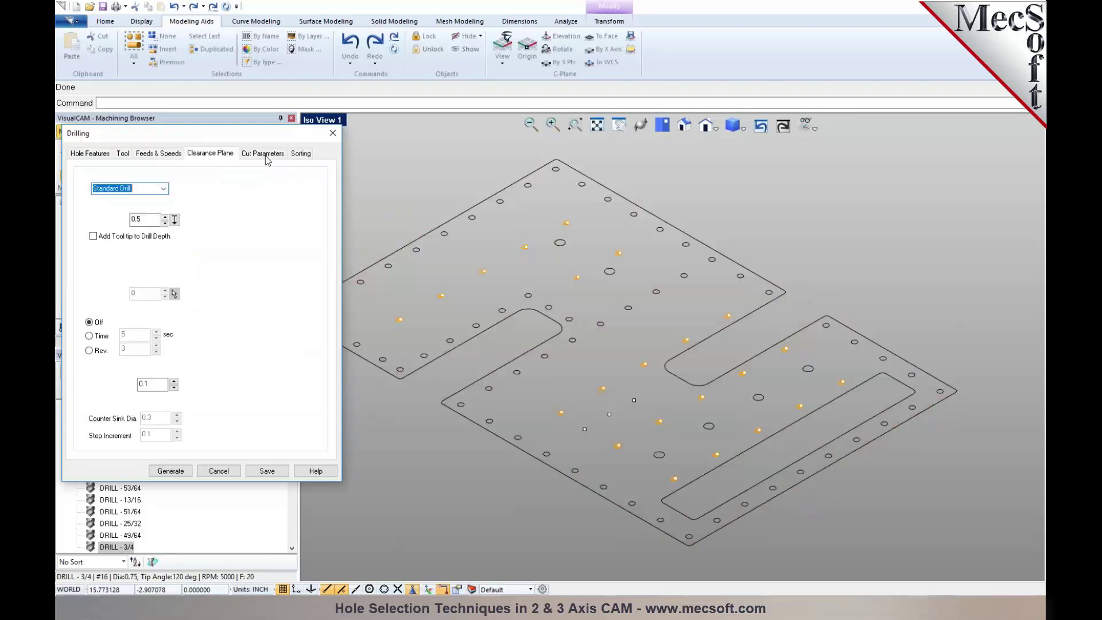
left_click(138, 219)
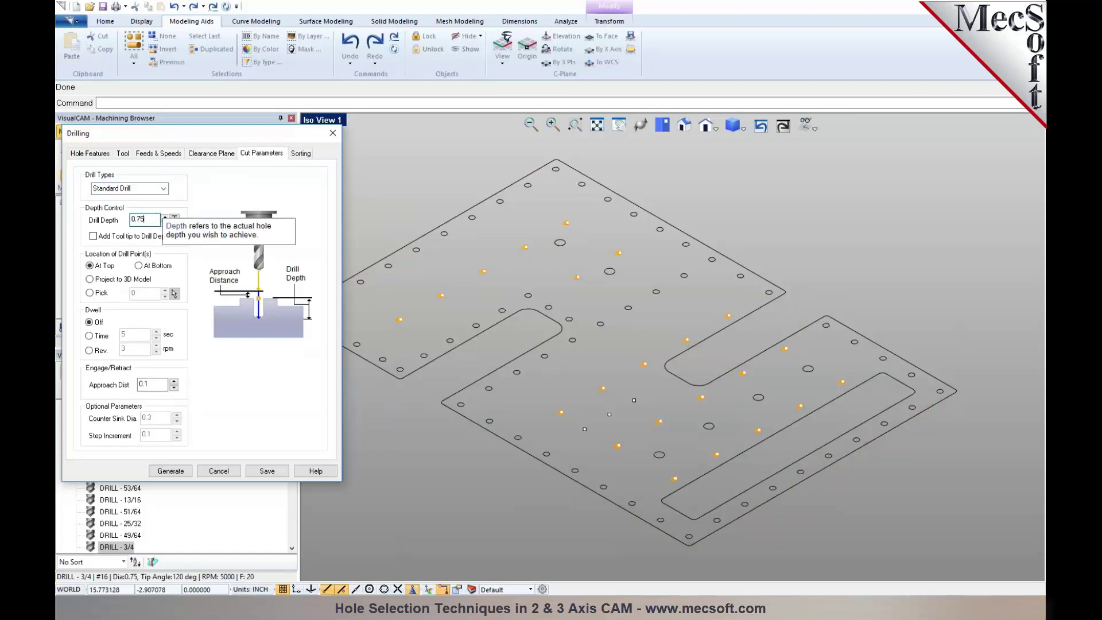
type("5")
left_click(181, 471)
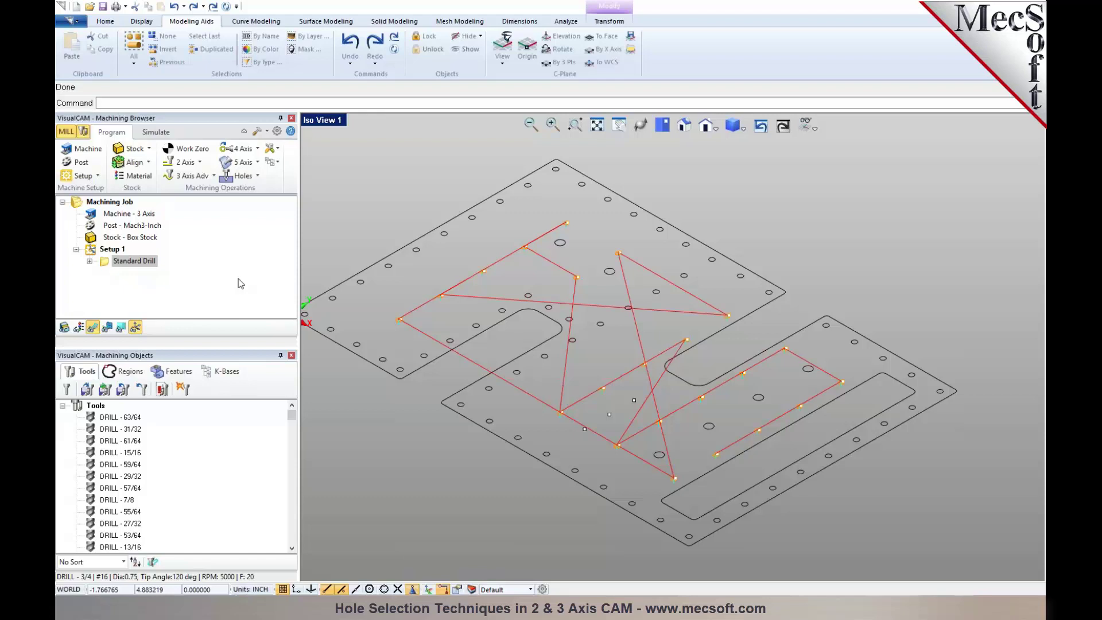
Step: Duplicate the Standard Drill operation in Setup 1 and open the copy's hole features for editing
left_click(105, 264)
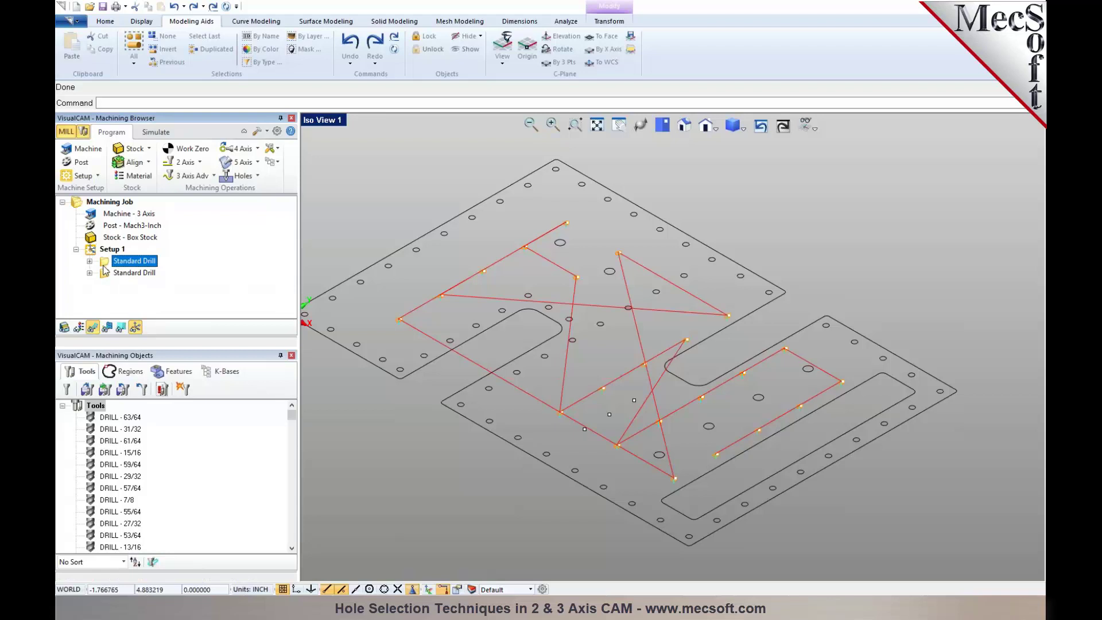
right_click(105, 266)
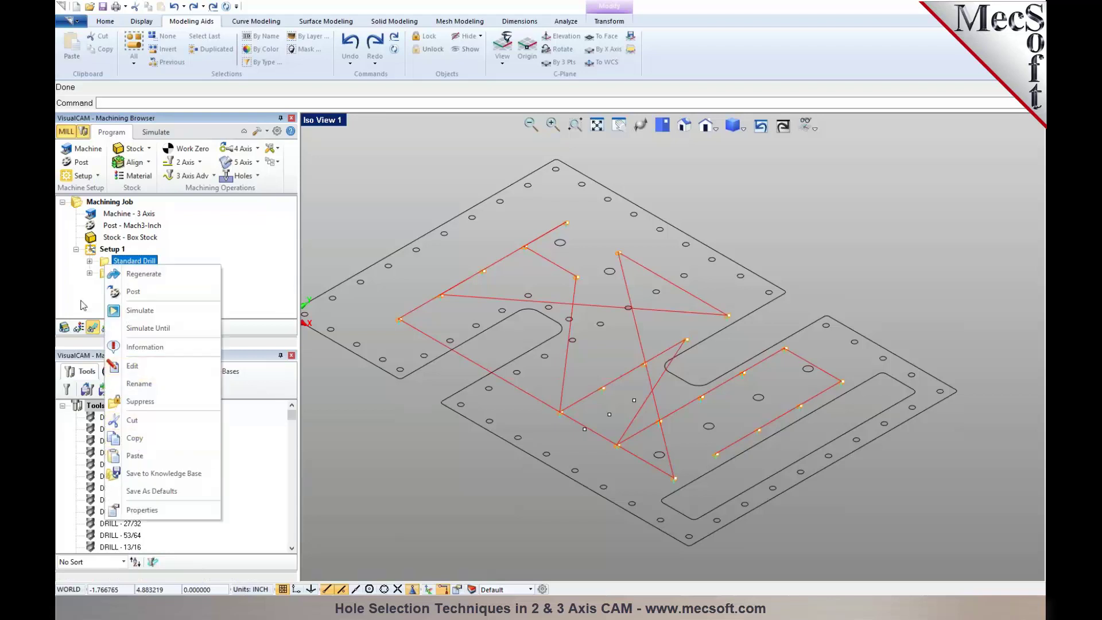
left_click(89, 274)
left_click(106, 274)
left_click(89, 273)
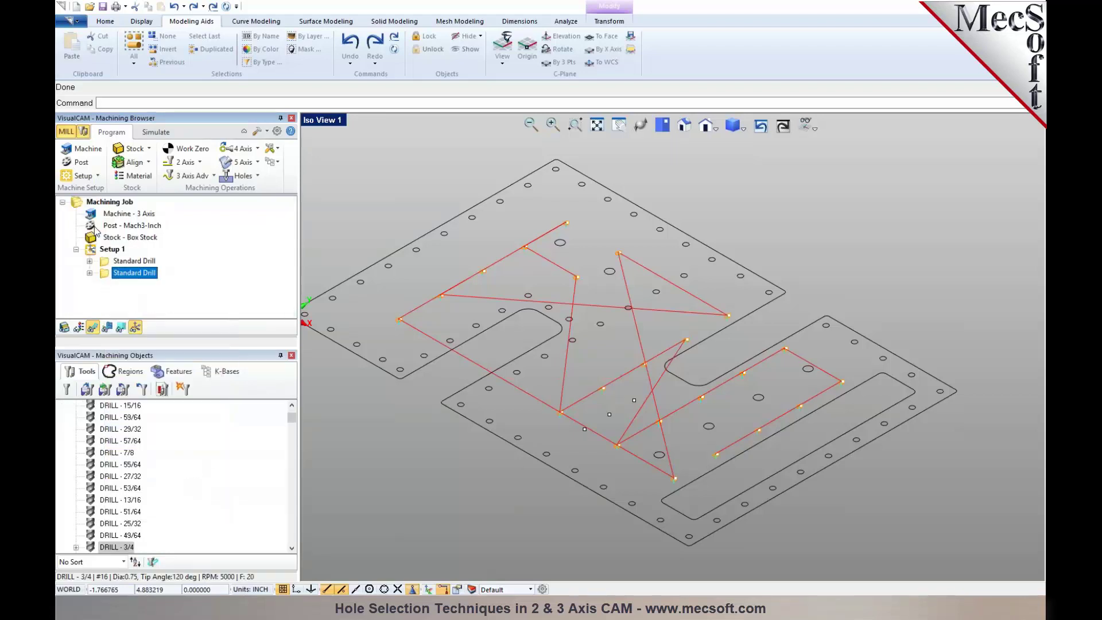
double_click(106, 277)
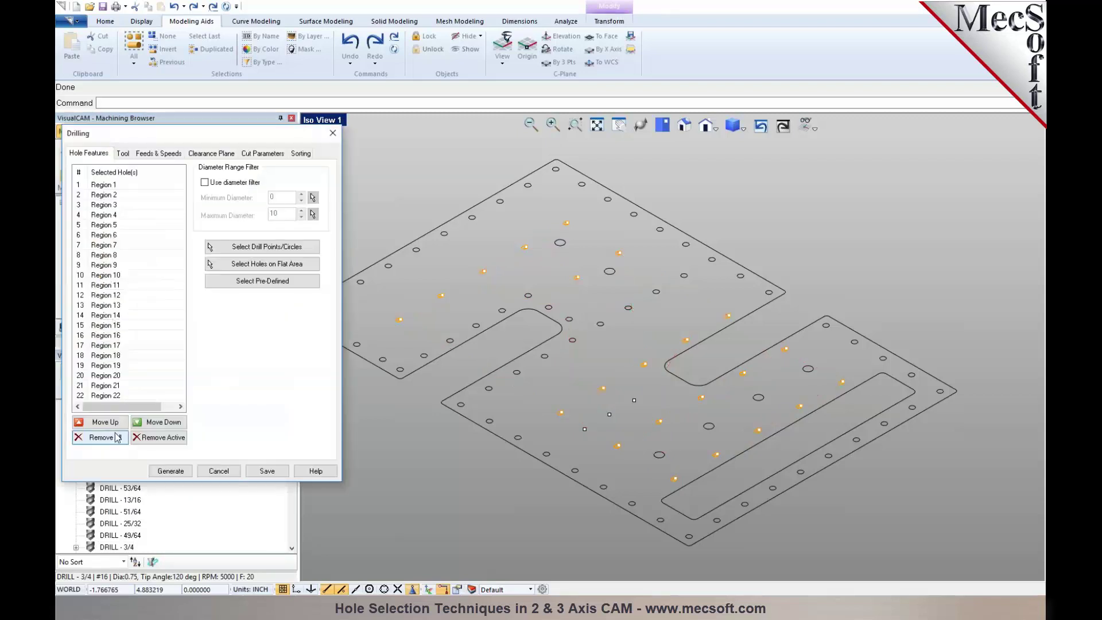
Step: Replace the copied operation's hole list with all drill points and circles on the flat plate, using a window selection
left_click(106, 439)
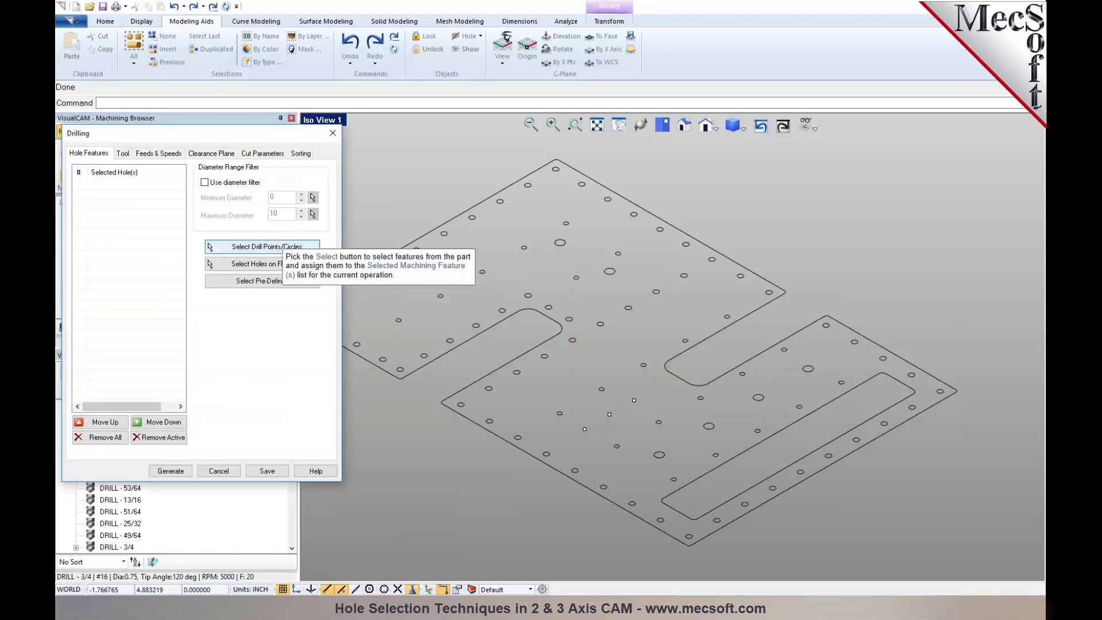
left_click(265, 246)
left_click_drag(546, 309, 856, 513)
right_click(856, 514)
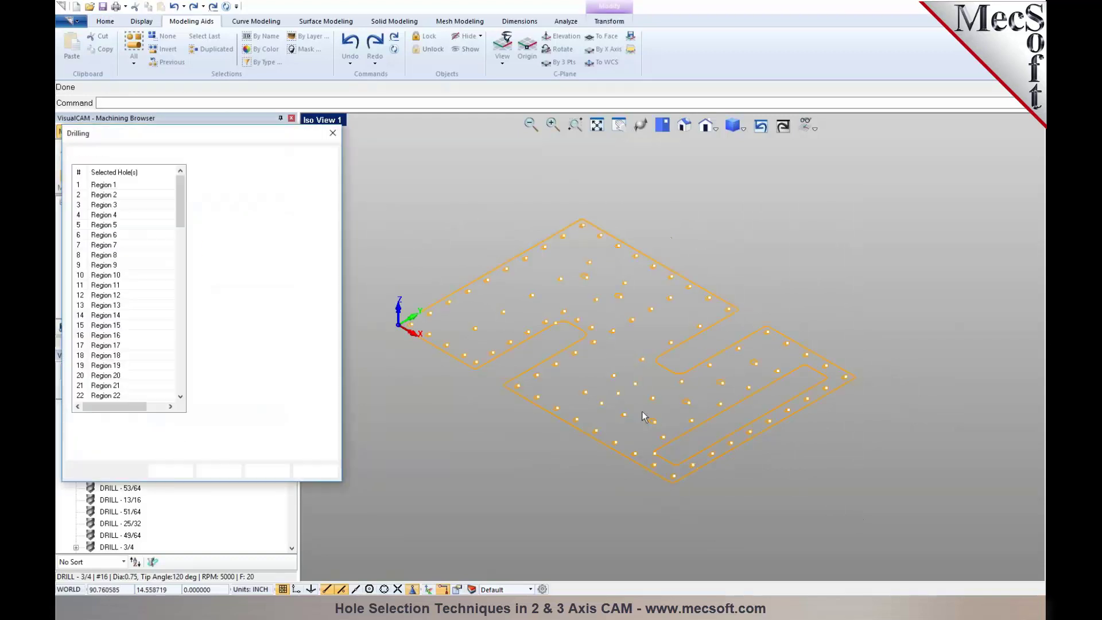
scroll(505, 281, "up", 2)
Step: Enable the diameter filter and set its minimum diameter to 1.5 by picking one of the large interior holes
left_click(205, 182)
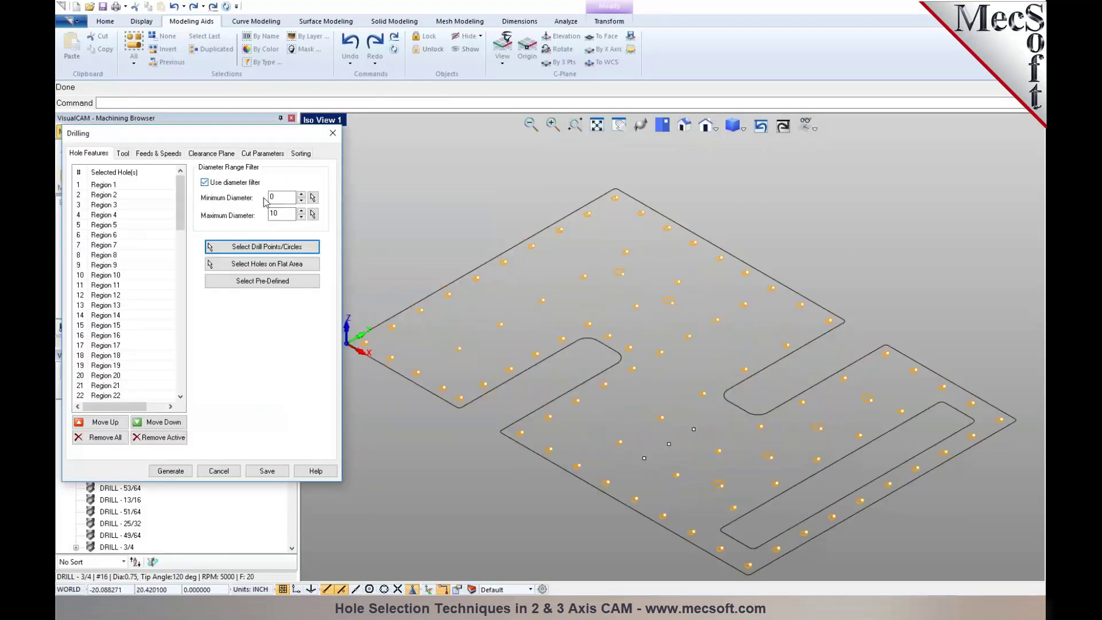
left_click(313, 198)
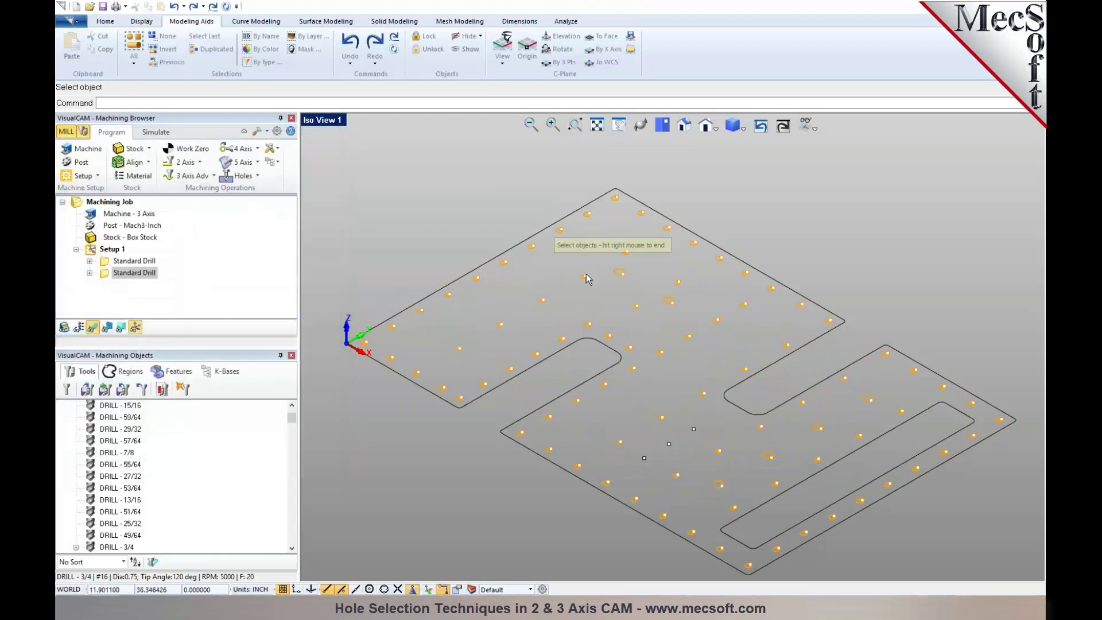
scroll(587, 283, "up", 2)
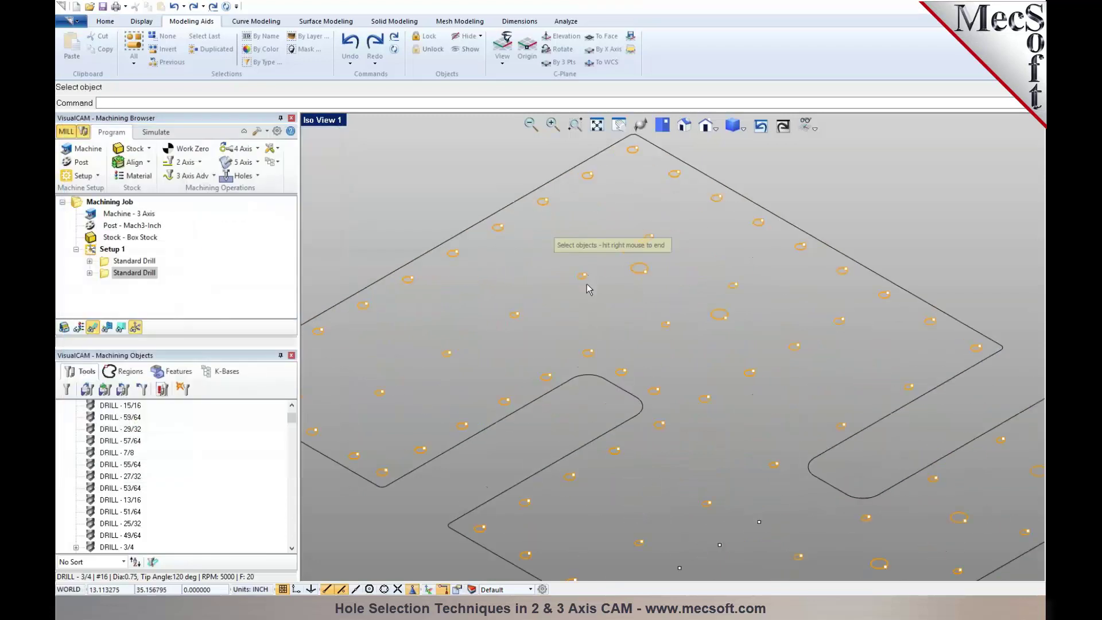
left_click(716, 318)
scroll(625, 293, "down", 3)
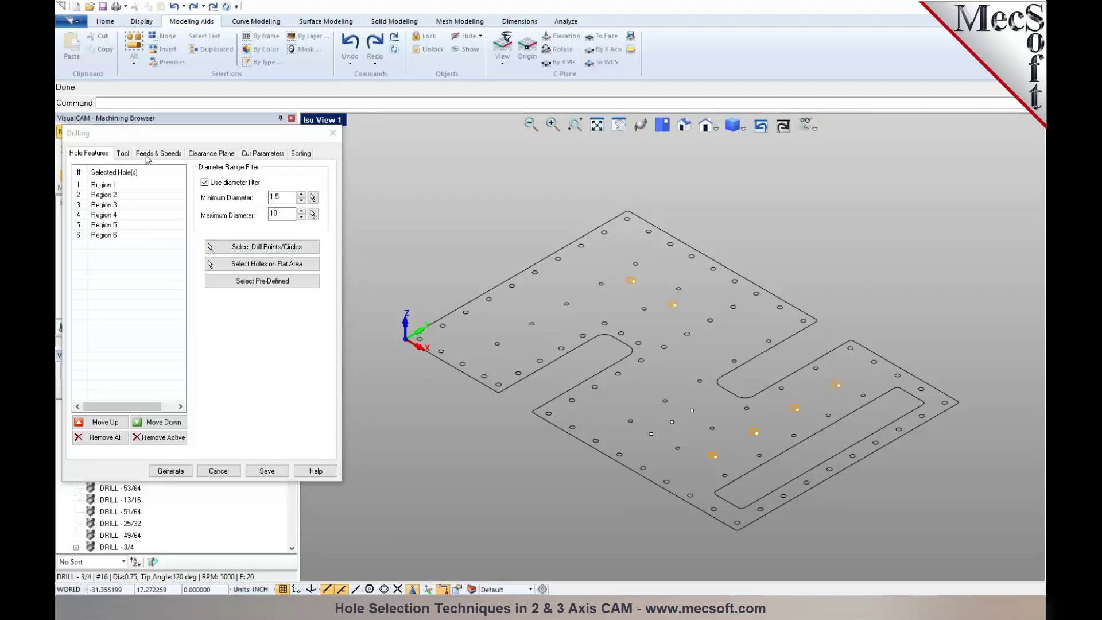
Step: Choose the DRILL - 63/64 tool for the large holes and generate the drilling toolpath
left_click(120, 155)
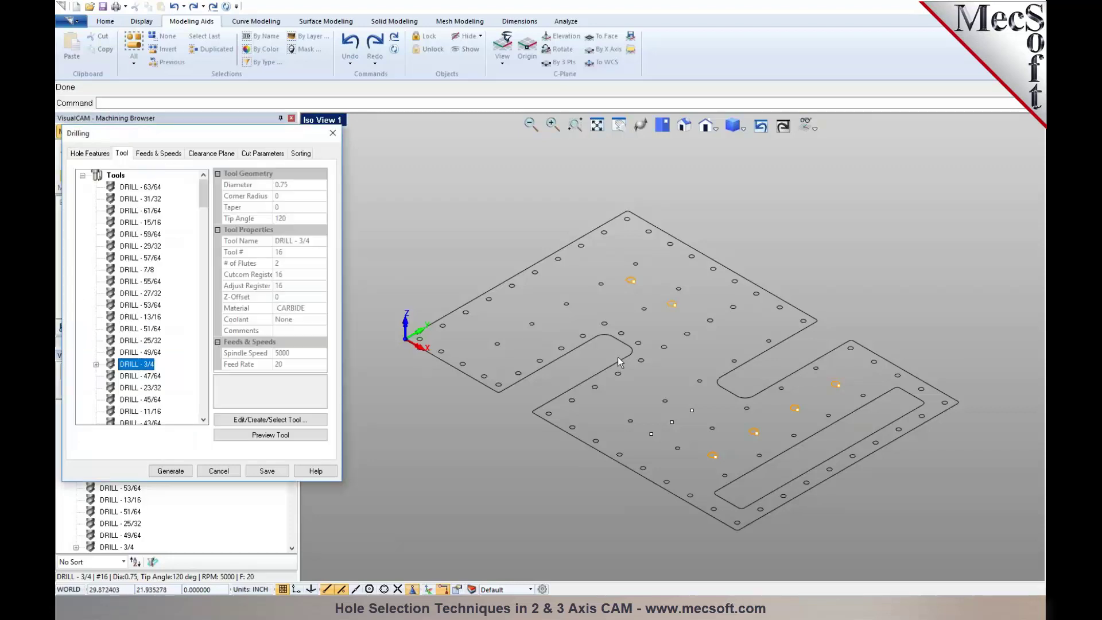
left_click(142, 189)
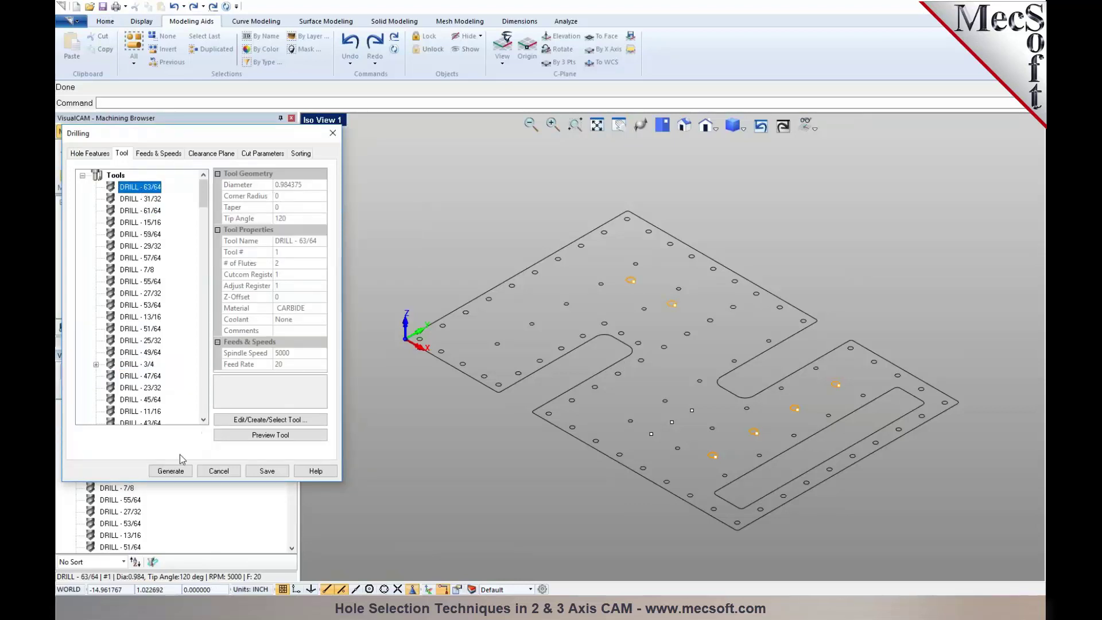
left_click(177, 470)
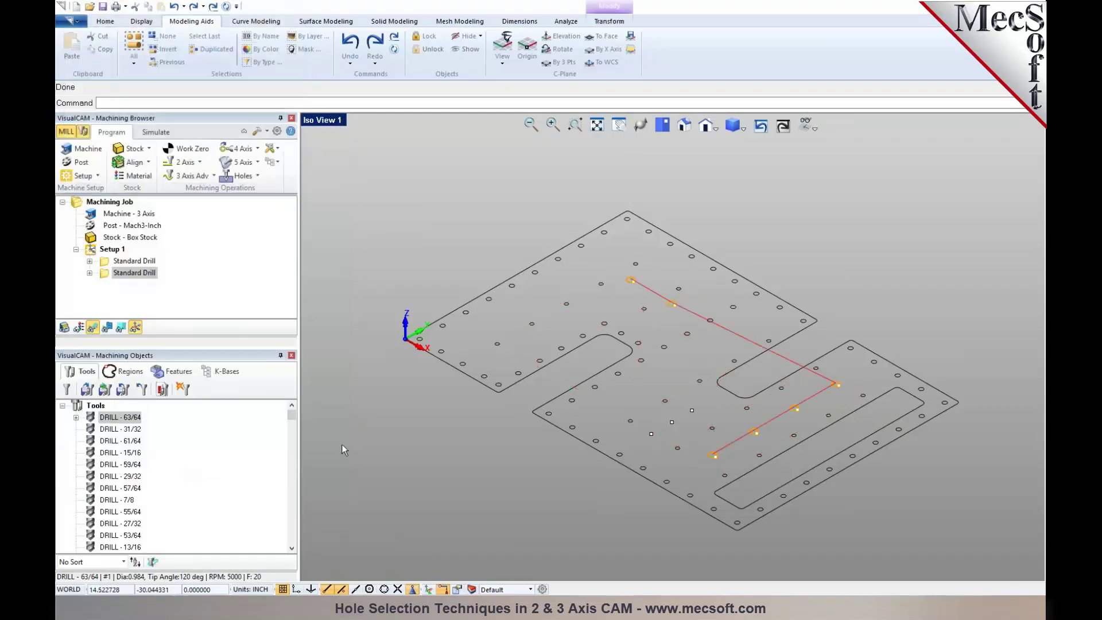
scroll(630, 300, "up", 4)
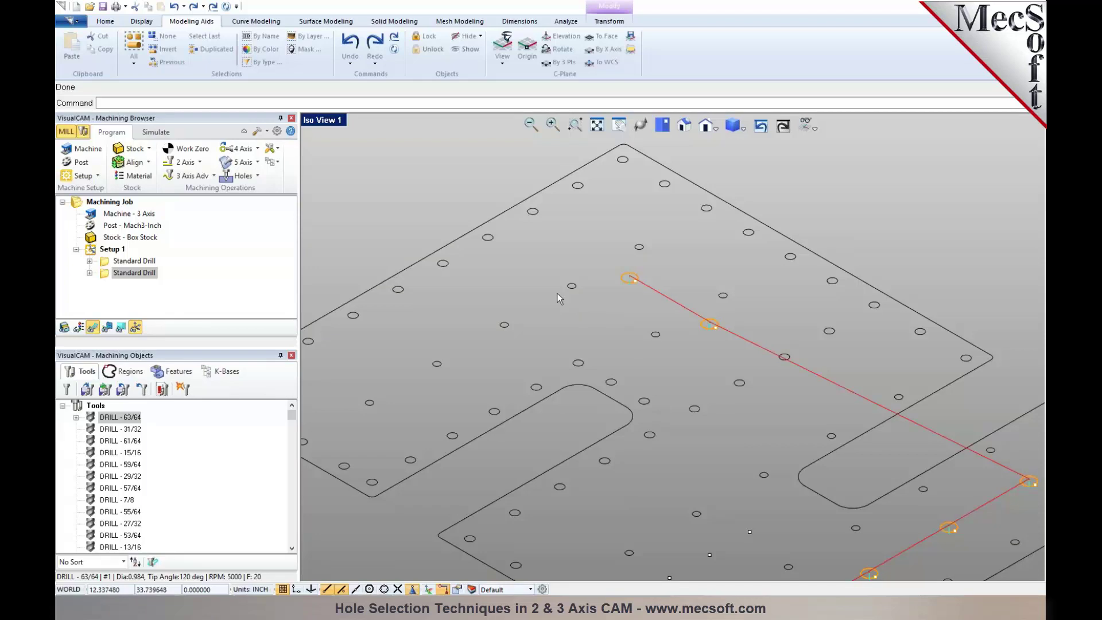
scroll(556, 292, "down", 1)
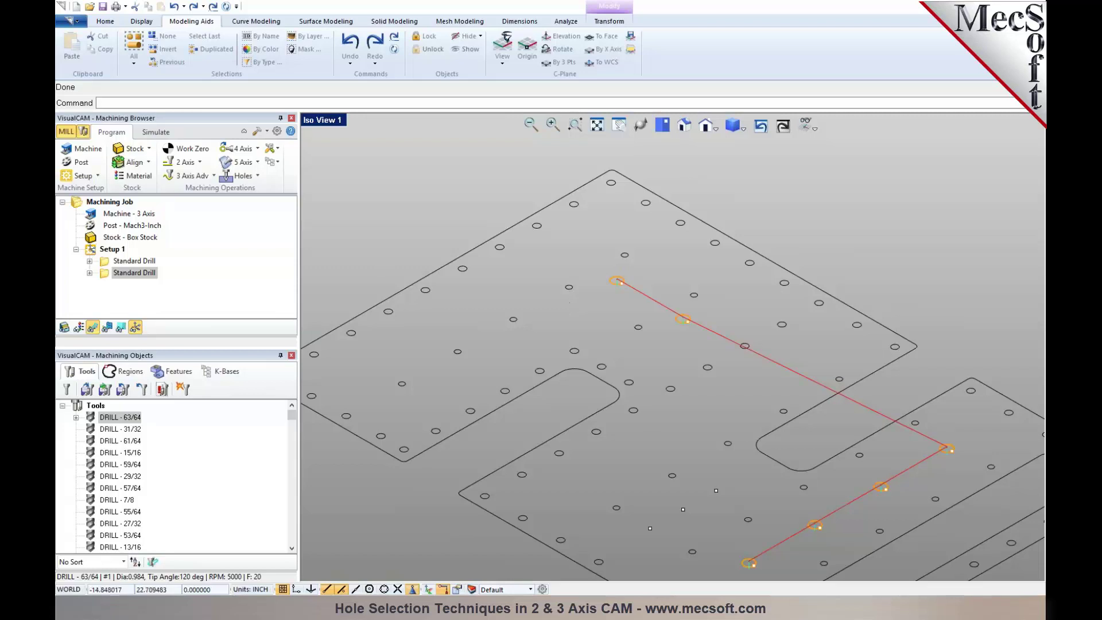
left_click(200, 162)
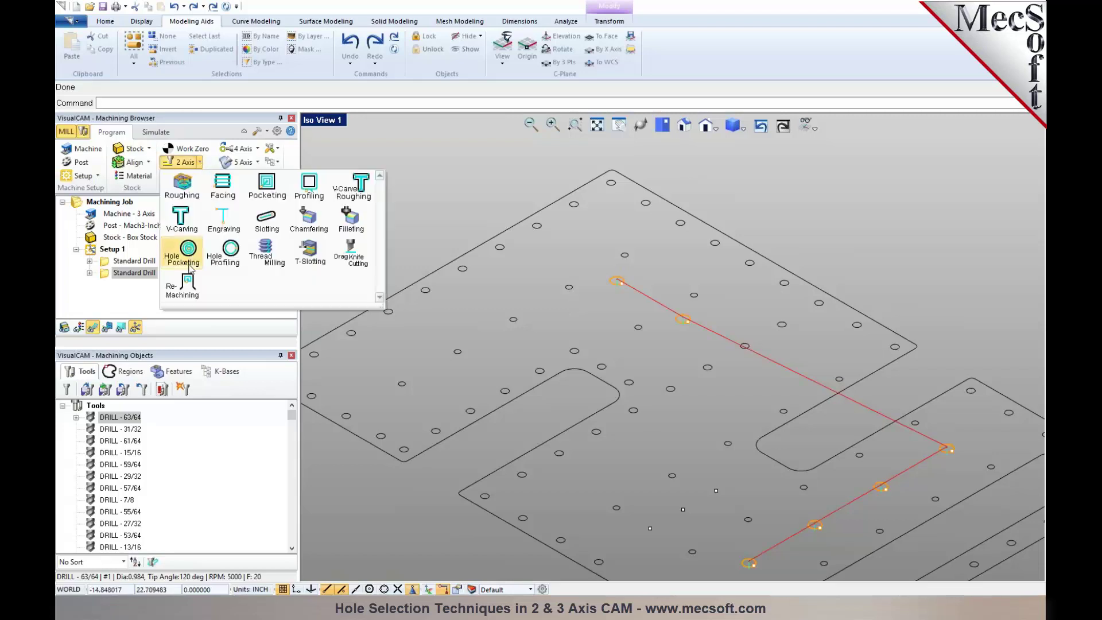
left_click(496, 342)
scroll(474, 315, "down", 2)
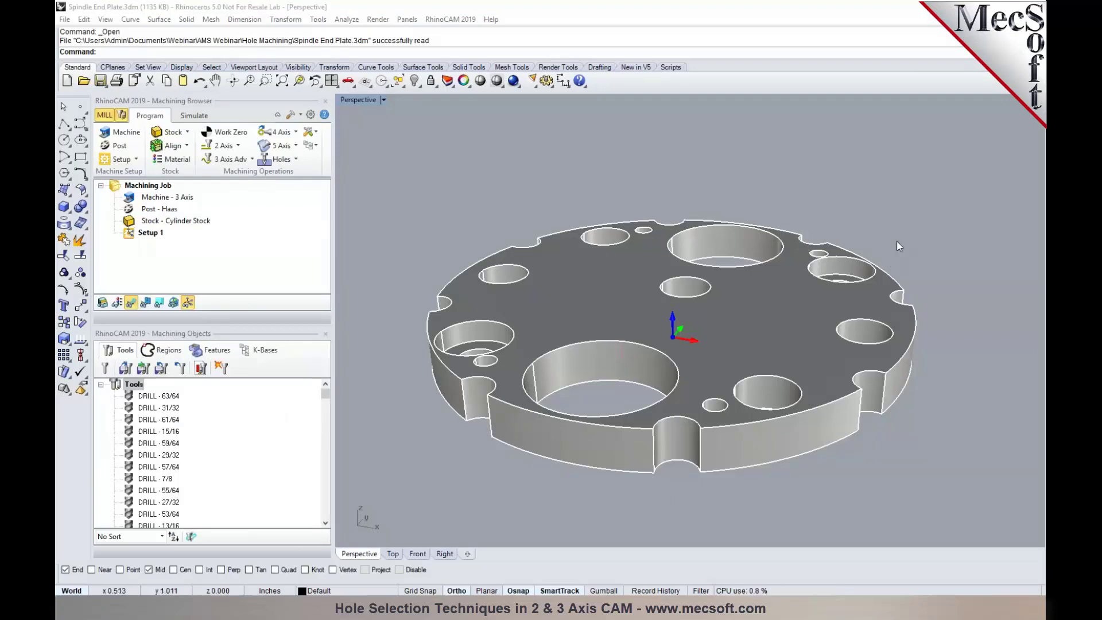
scroll(818, 301, "up", 1)
right_click_drag(764, 341, 733, 253)
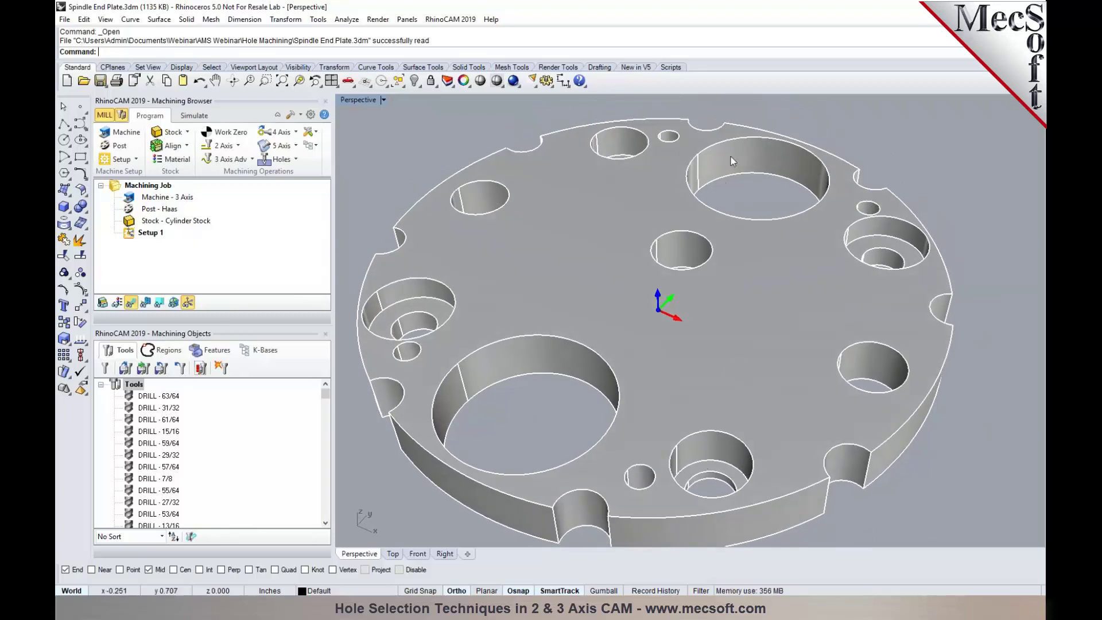
right_click_drag(829, 317, 786, 333)
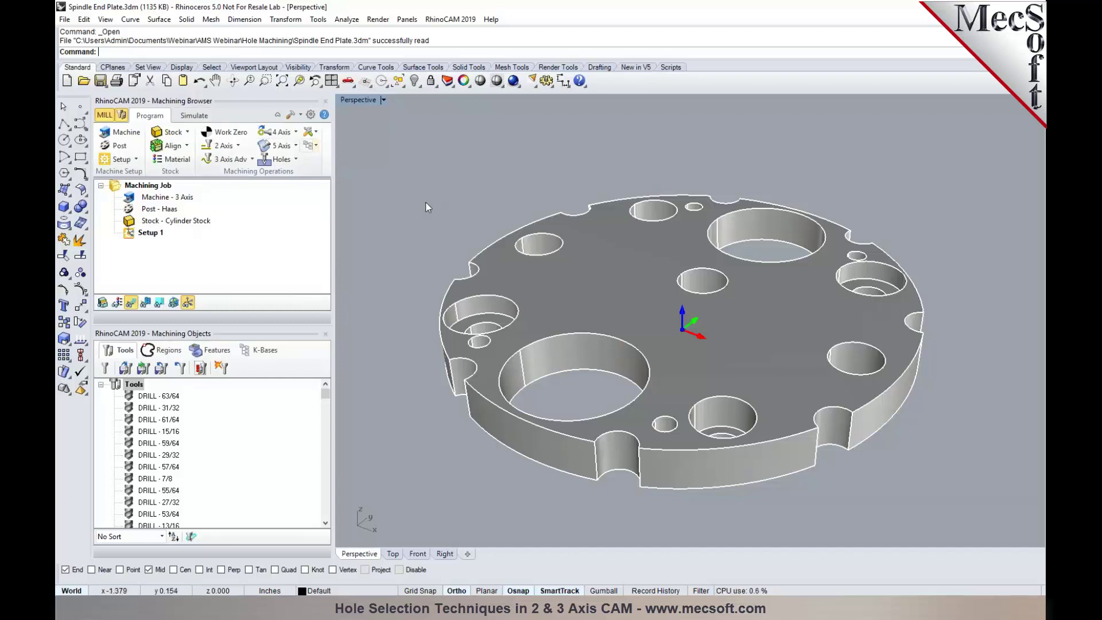
left_click(130, 19)
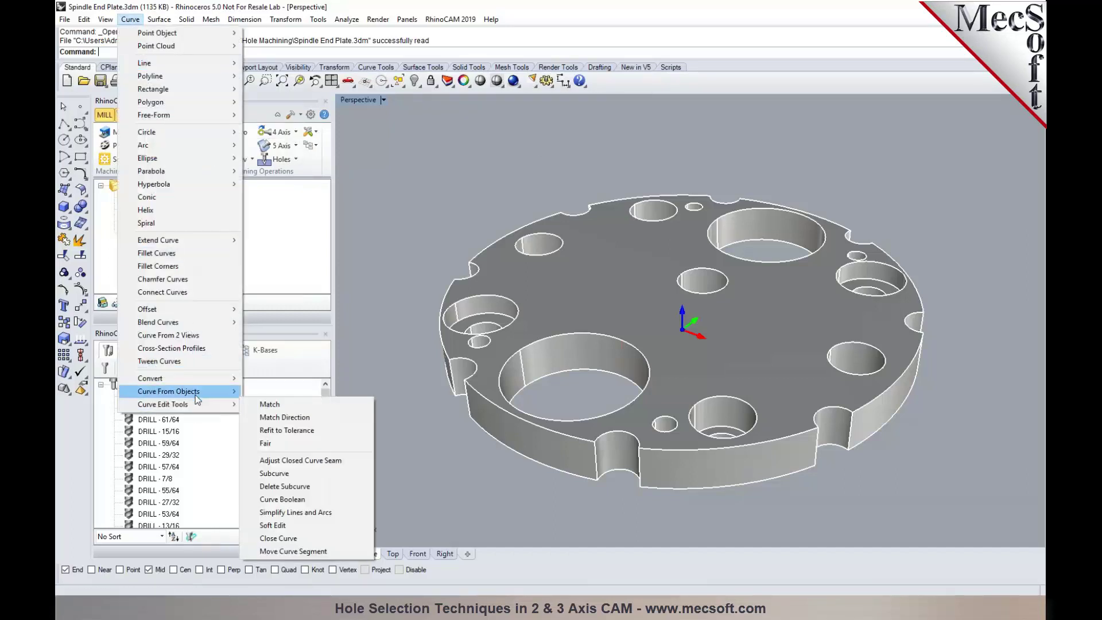
mouse_move(190, 391)
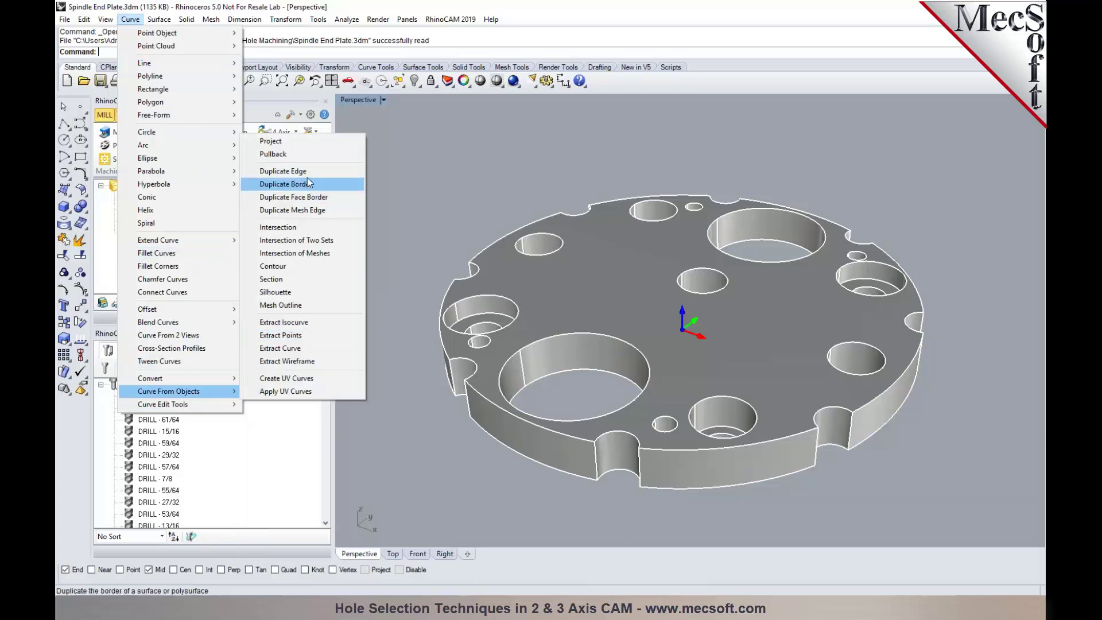
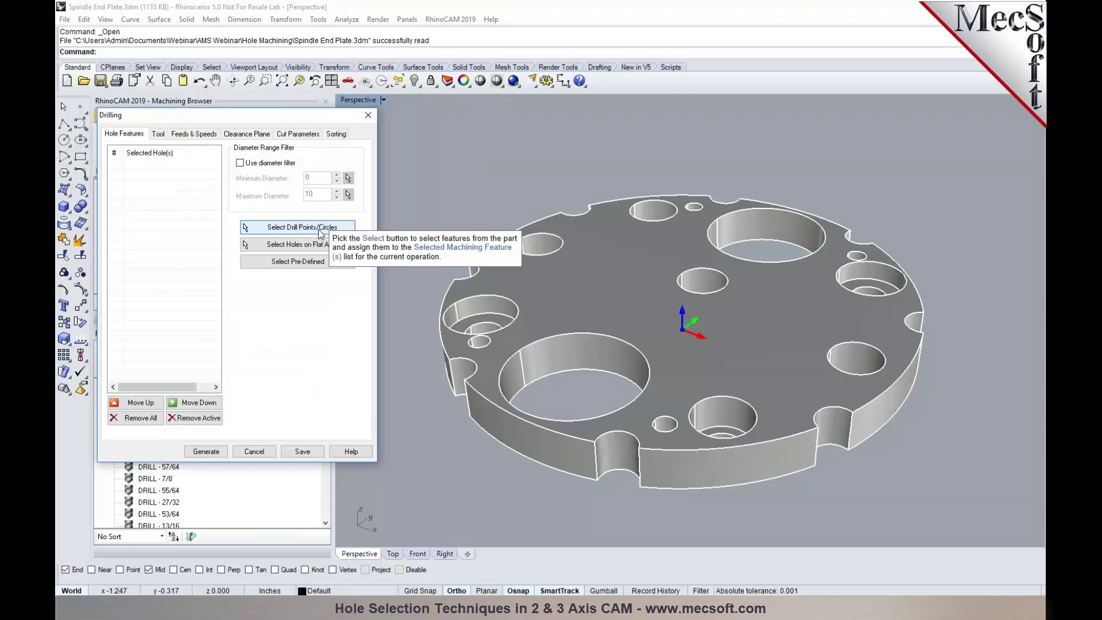
Step: In RhinoCAM, select the upper circular edges of the spindle end plate's central hole and the two similar plain holes on opposite sides of it for drilling
left_click(320, 230)
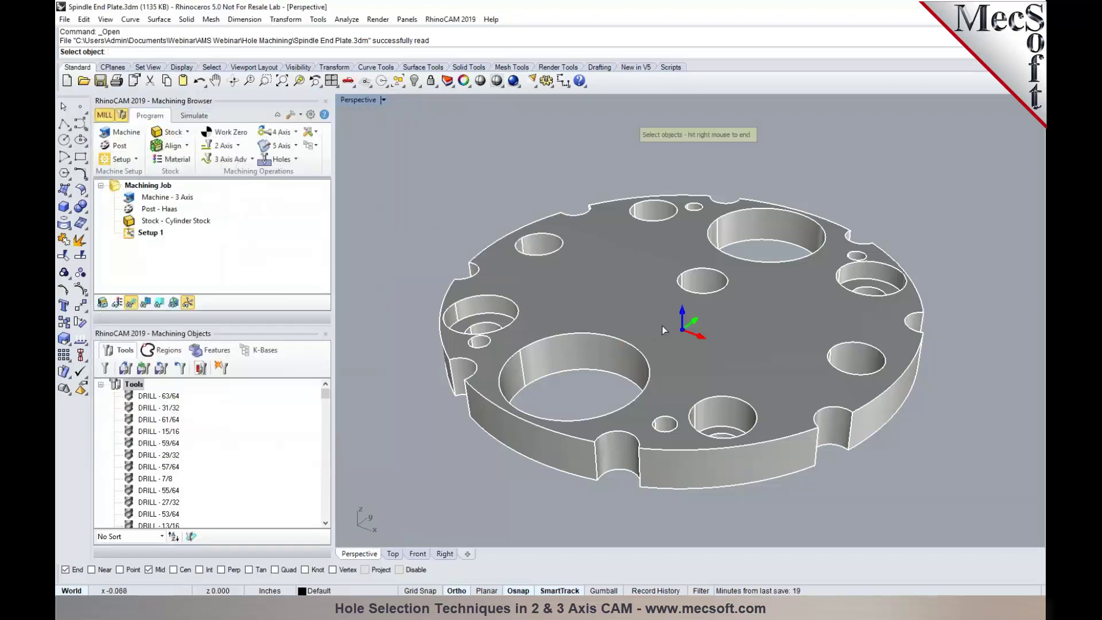
left_click(712, 274)
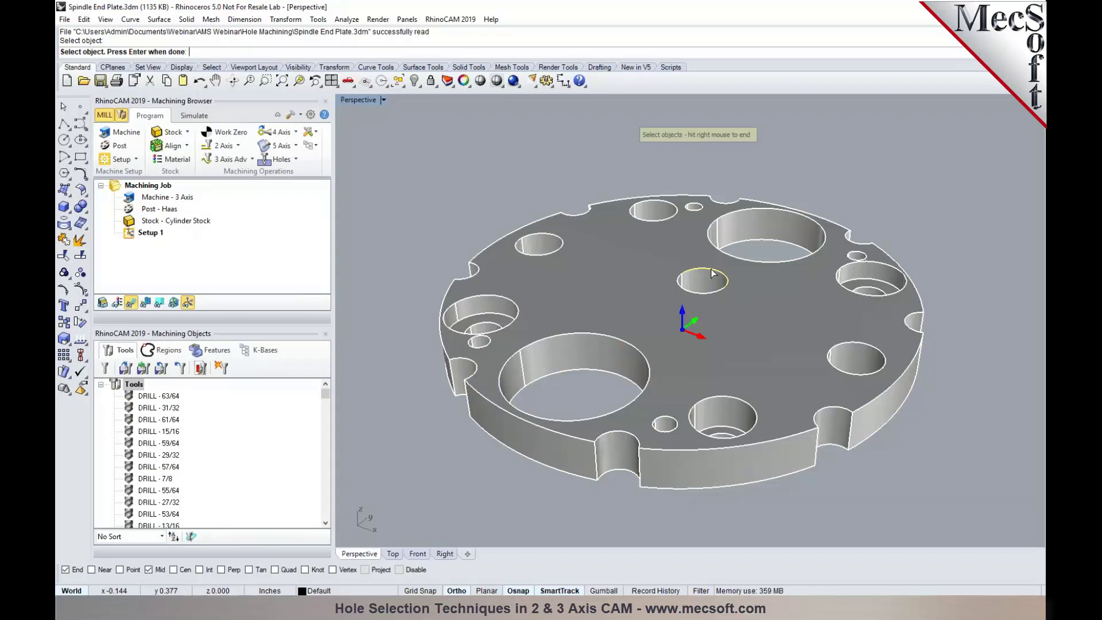
scroll(731, 278, "up", 3)
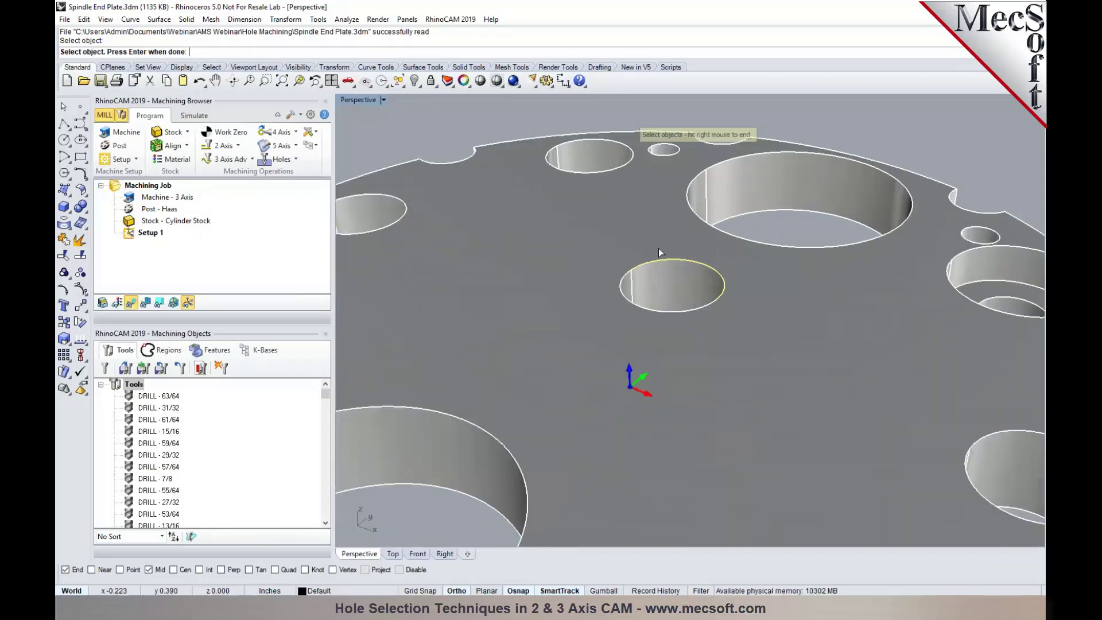
left_click(663, 311)
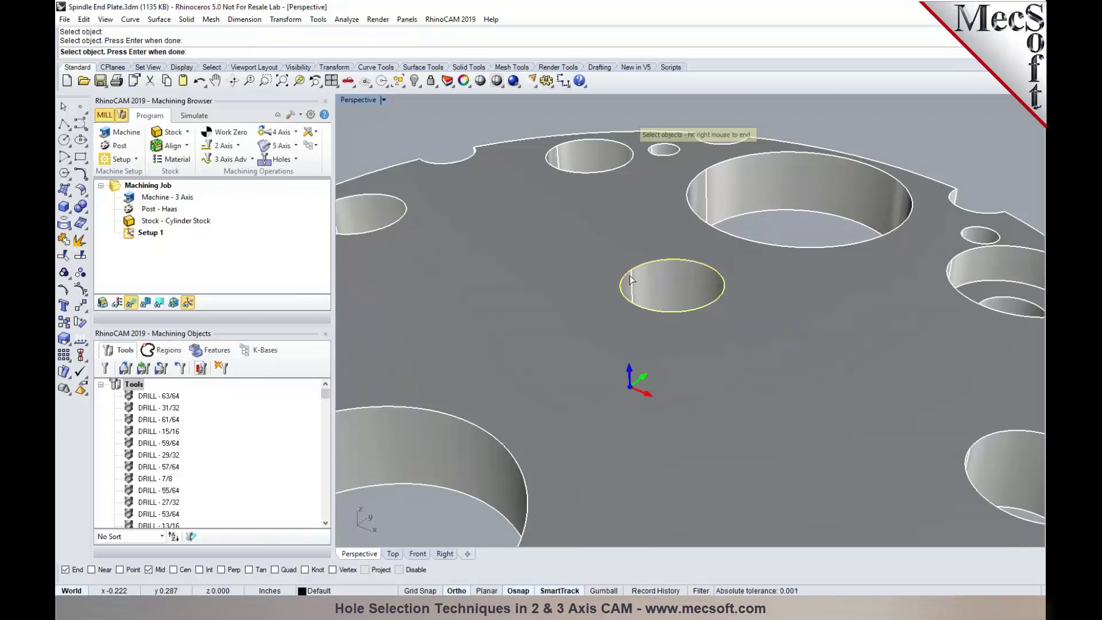
scroll(631, 266, "down", 3)
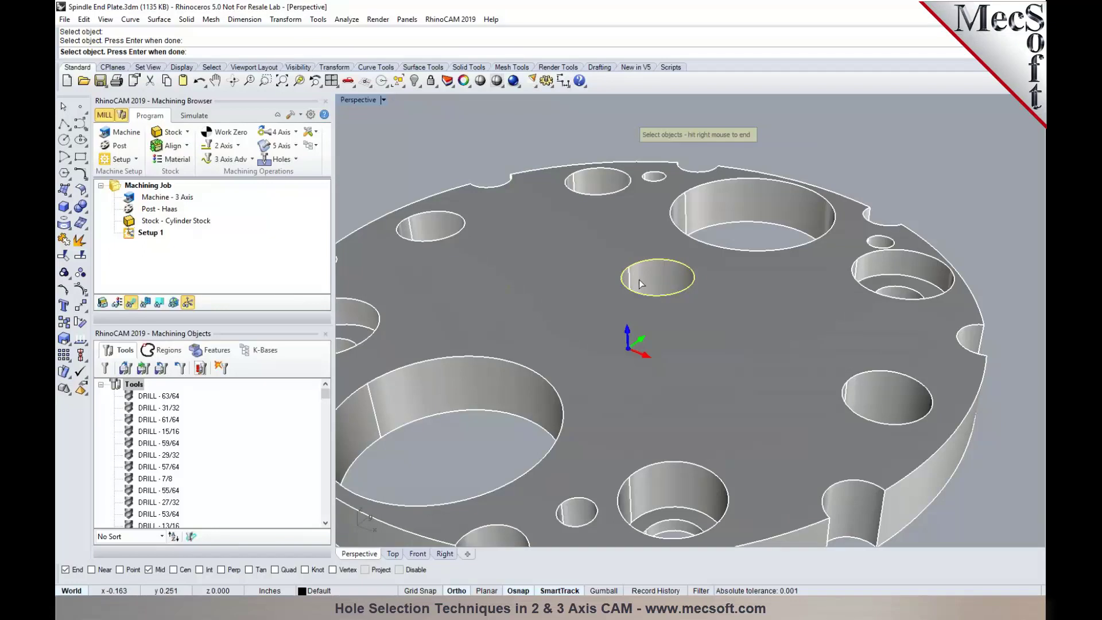
left_click(869, 374)
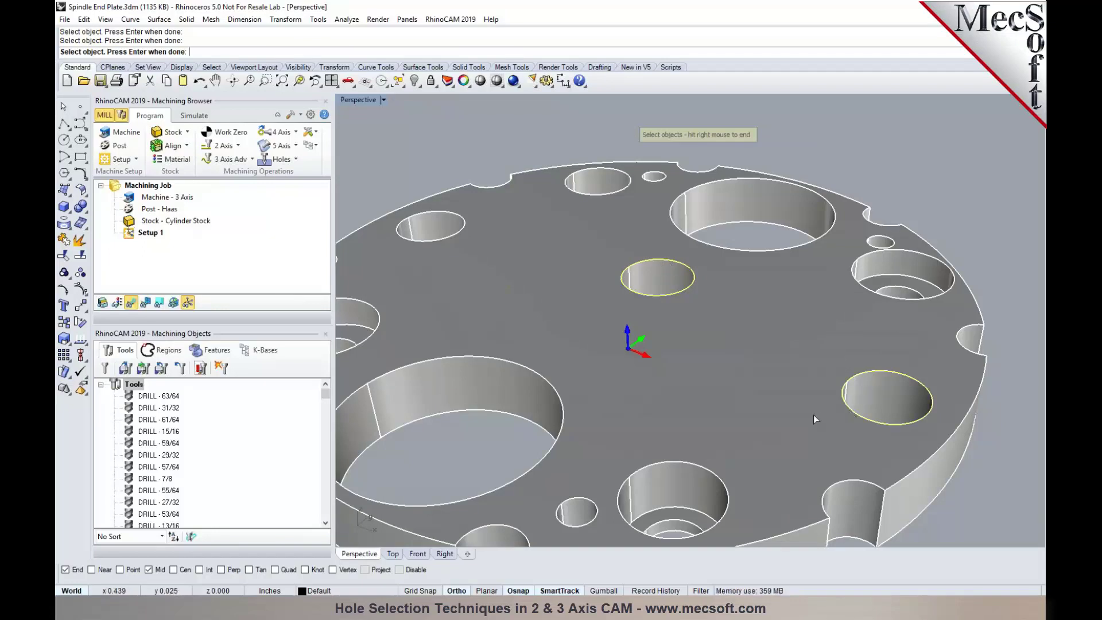
left_click(425, 240)
right_click(514, 253)
scroll(634, 256, "down", 3)
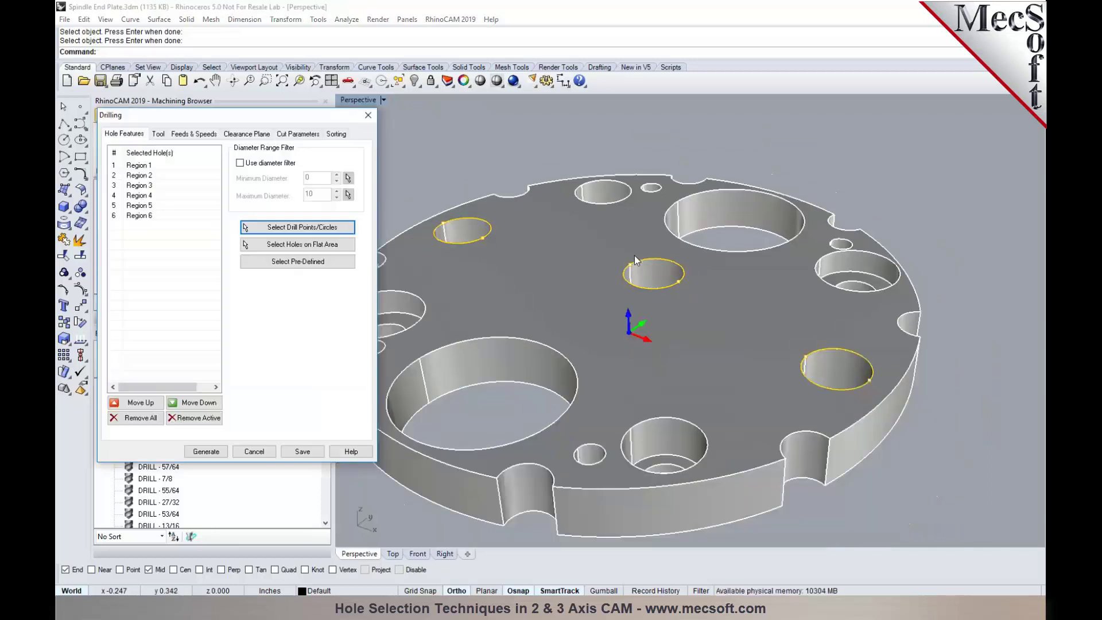
Step: Highlight Region 6, Region 5 and Region 4 one by one to check which hole edges they represent
mouse_move(136, 191)
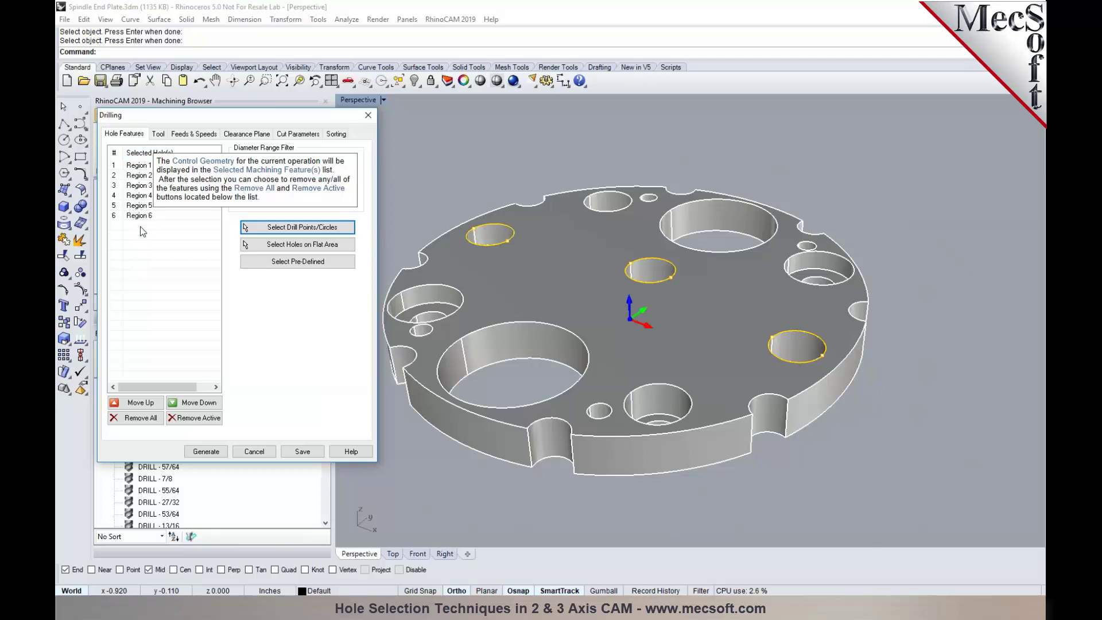
left_click(145, 216)
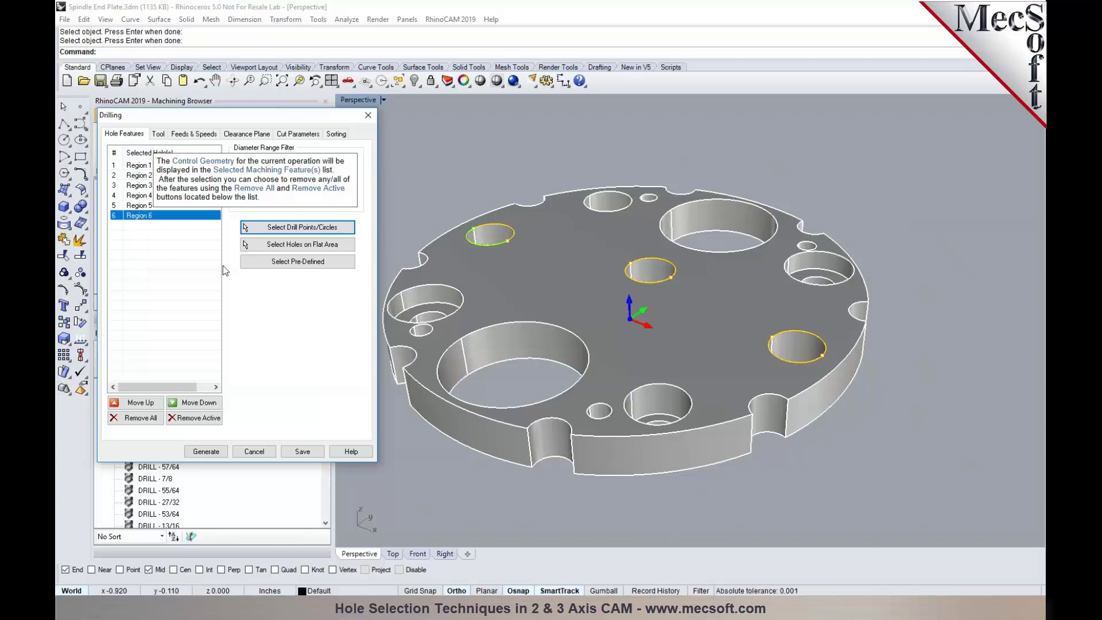
left_click(145, 206)
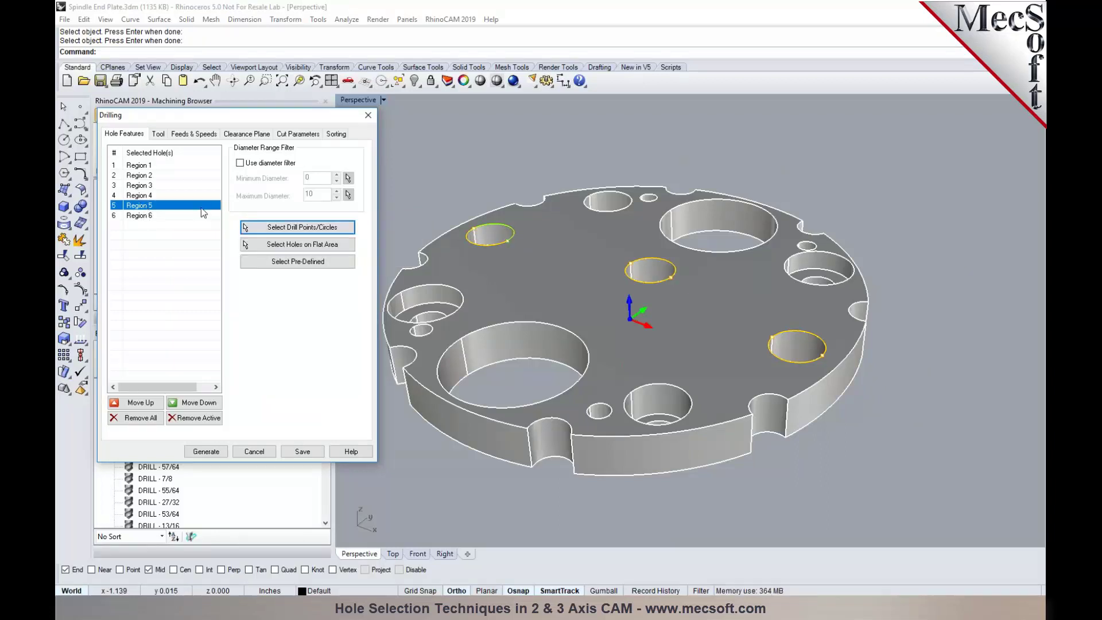
left_click(144, 196)
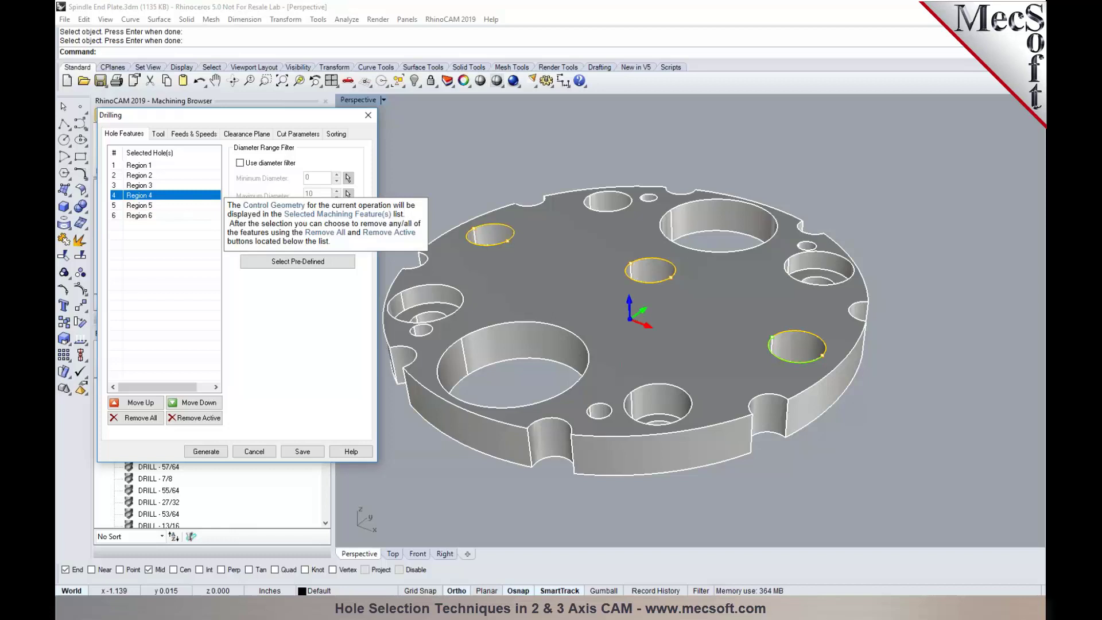
Step: Choose the DRILL - 1/4 (E) tool for the selected holes and open the operation's cut parameters
left_click(157, 135)
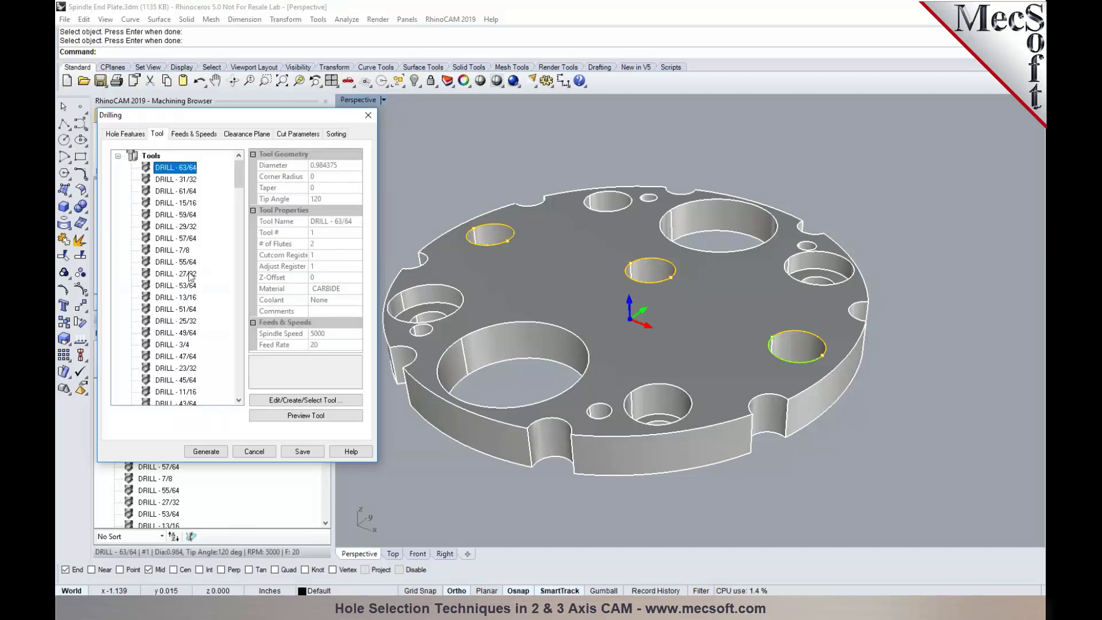
mouse_move(193, 278)
scroll(196, 281, "down", 5)
scroll(206, 298, "down", 4)
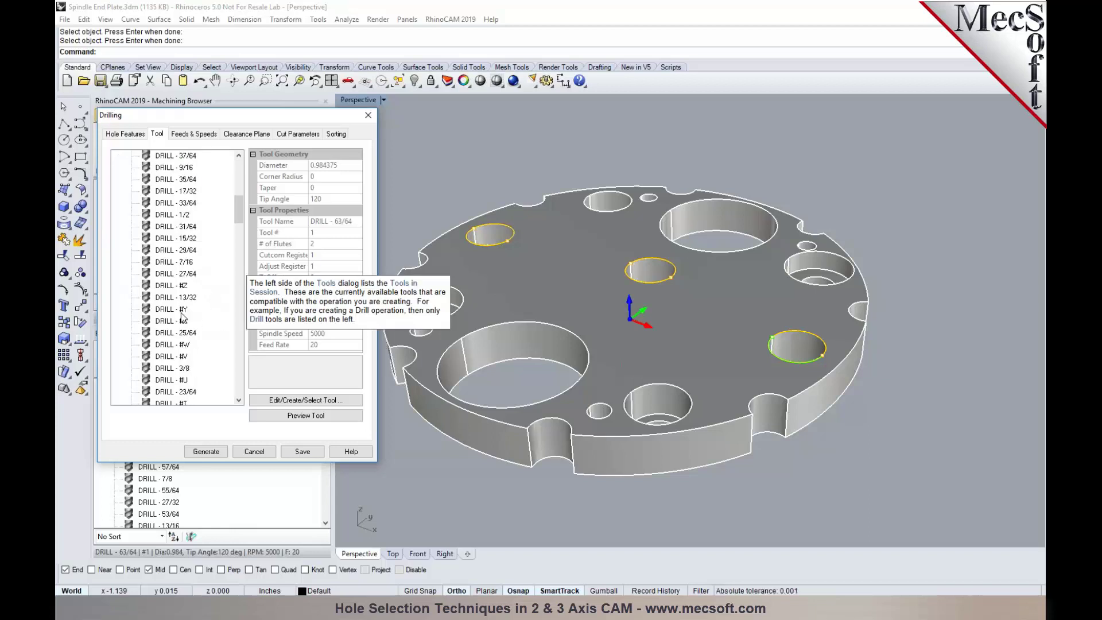
scroll(202, 333, "down", 5)
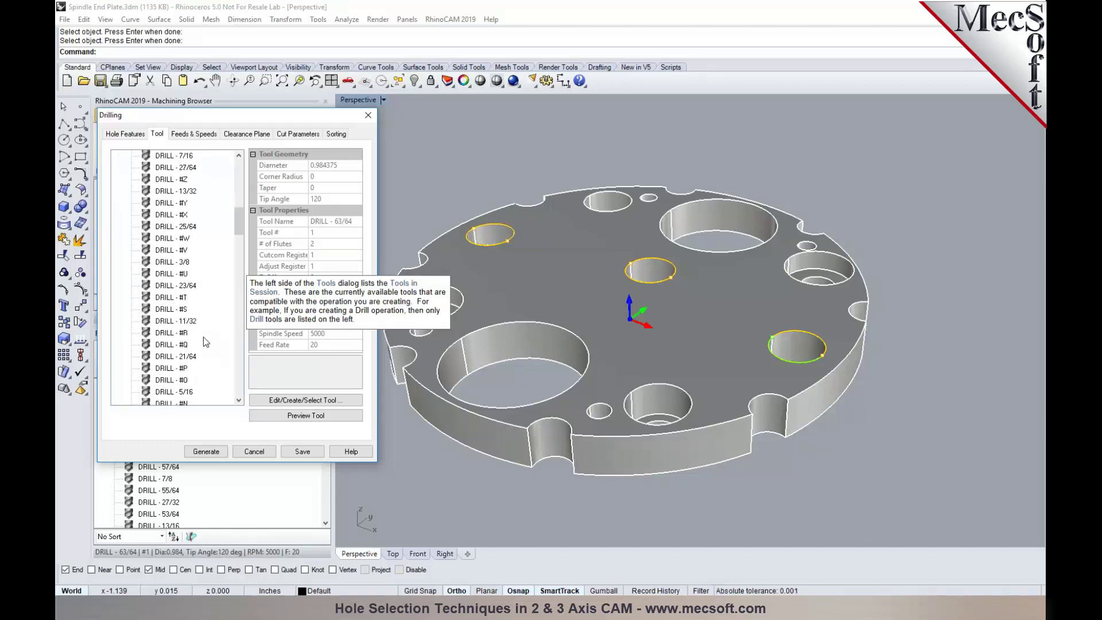
scroll(203, 333, "down", 3)
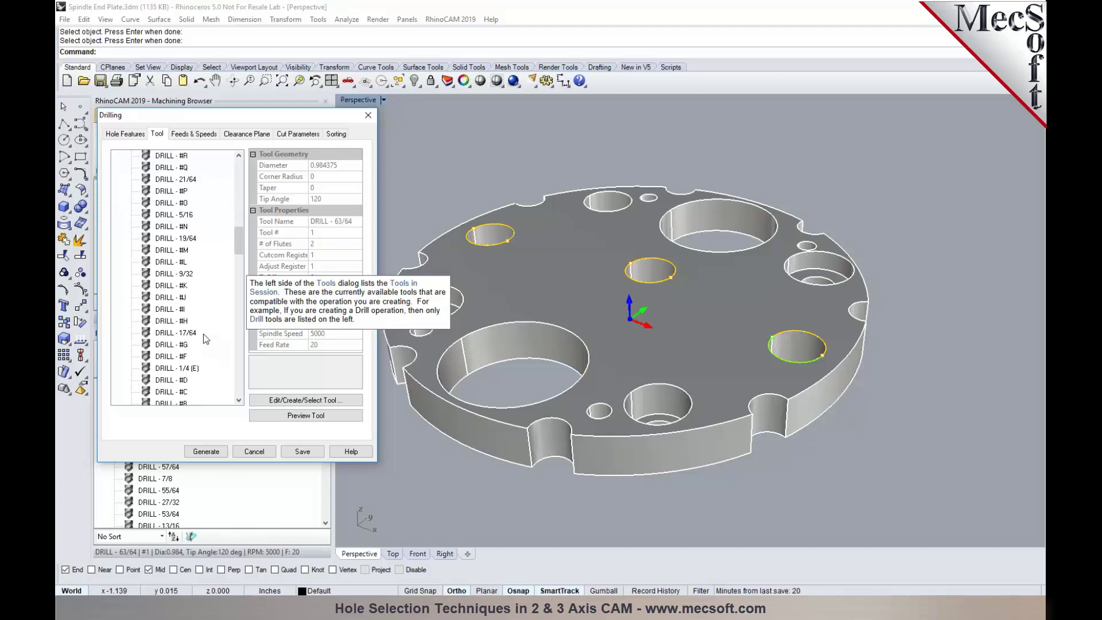
left_click(192, 368)
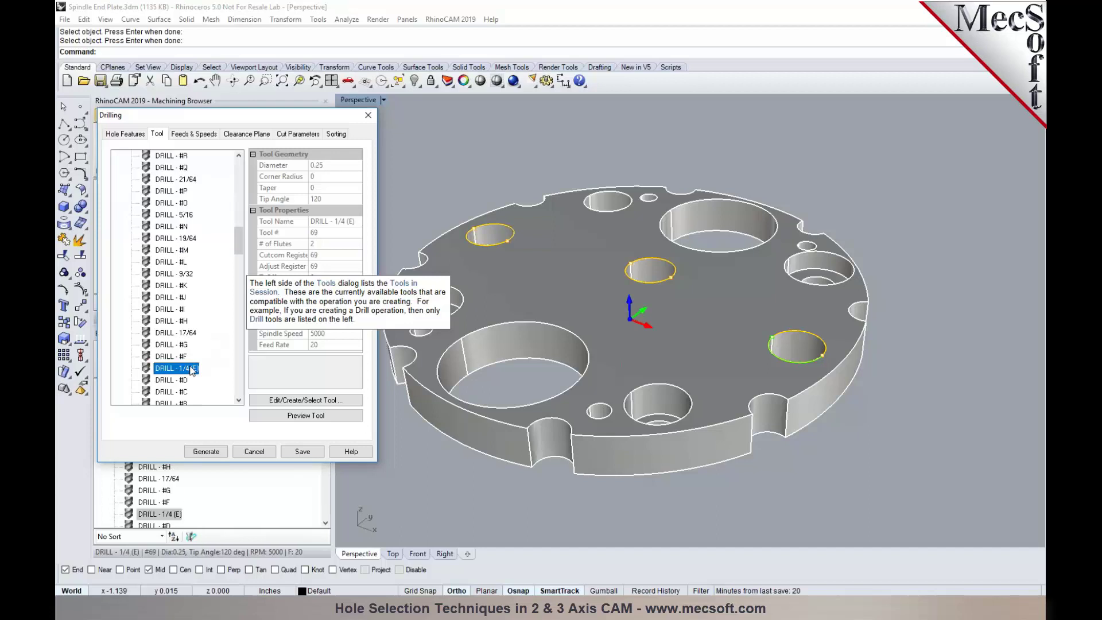
left_click(297, 133)
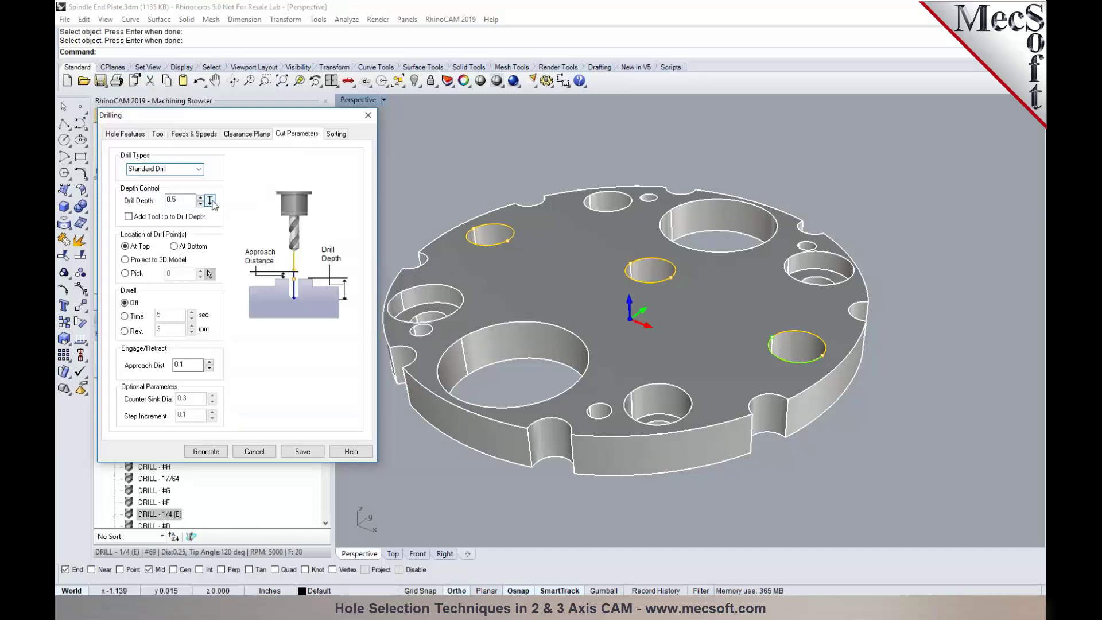
Step: Set the drill depth to 0.125 by picking both ends of a rim notch's vertical edge, and generate the drilling toolpath
left_click(210, 200)
scroll(496, 473, "up", 3)
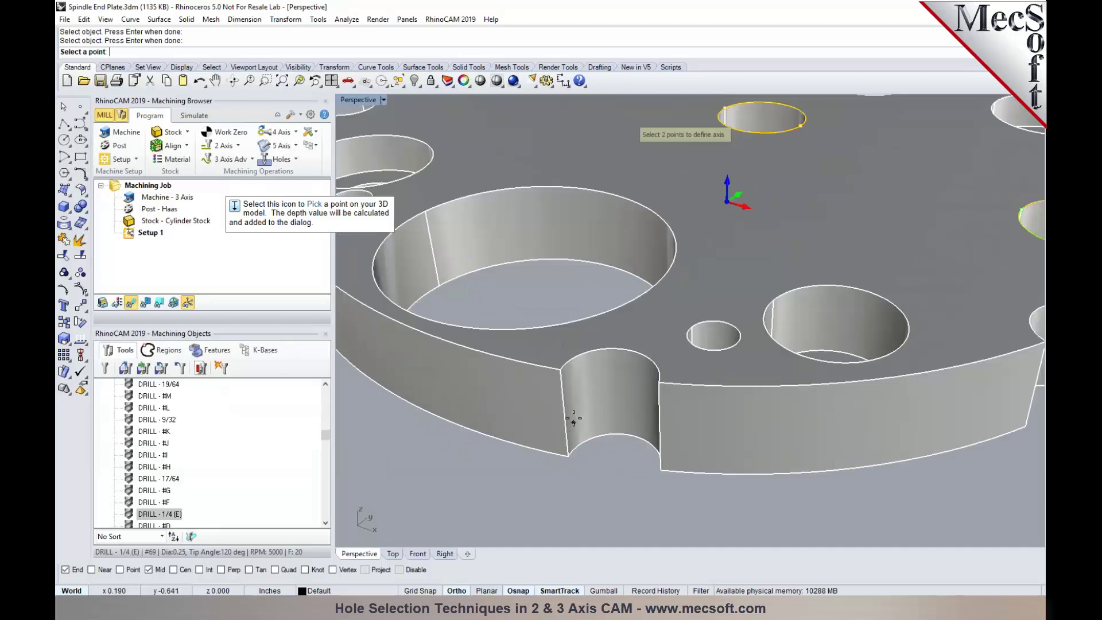
left_click(560, 370)
scroll(518, 437, "down", 5)
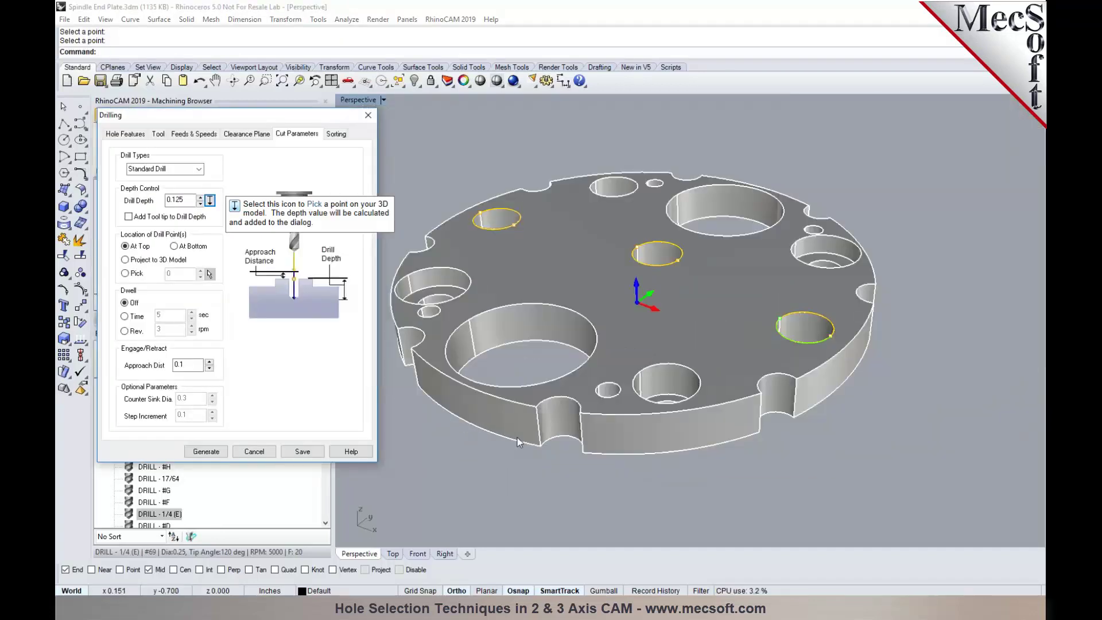
left_click(208, 451)
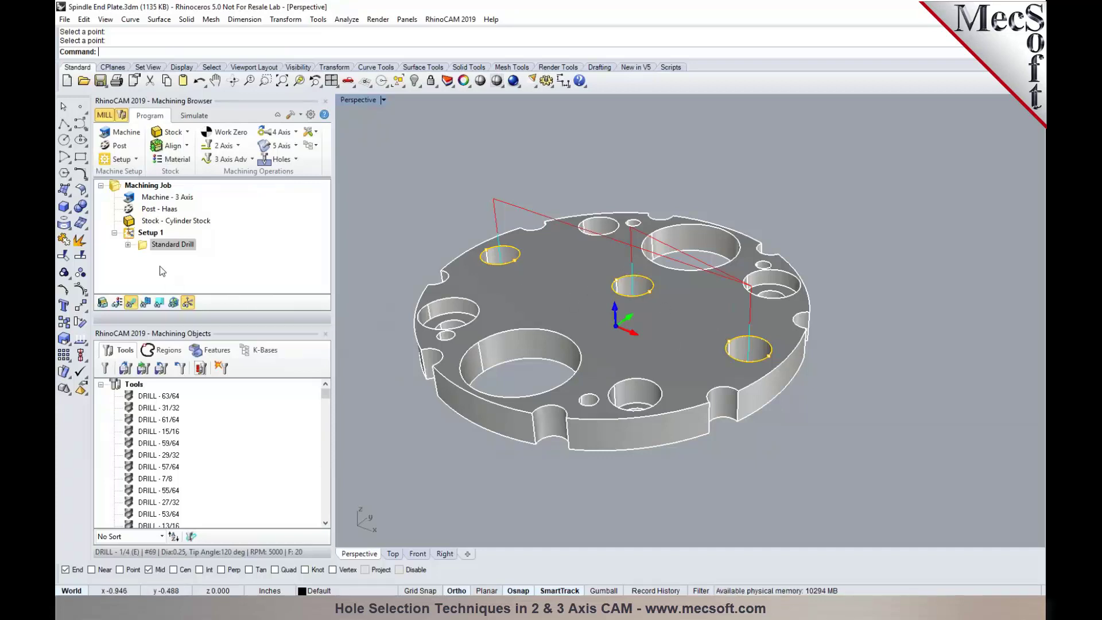
Step: Duplicate the Standard Drill operation in Setup 1 and remove all selected holes from the copy
left_click(147, 247)
key("ctrl+c")
key("ctrl+v")
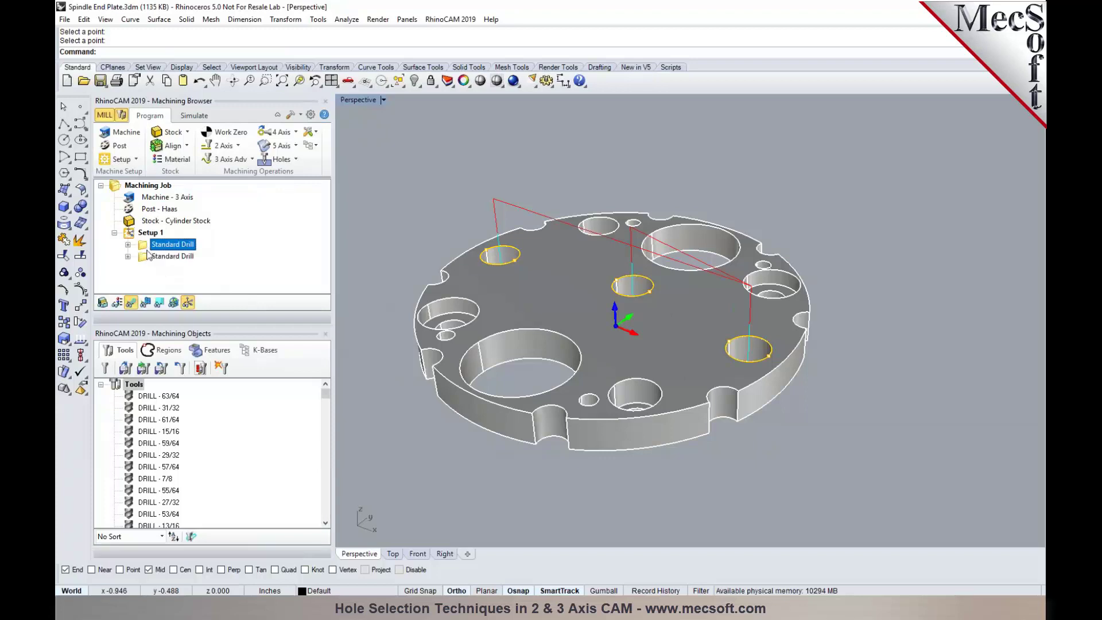
left_click(145, 258)
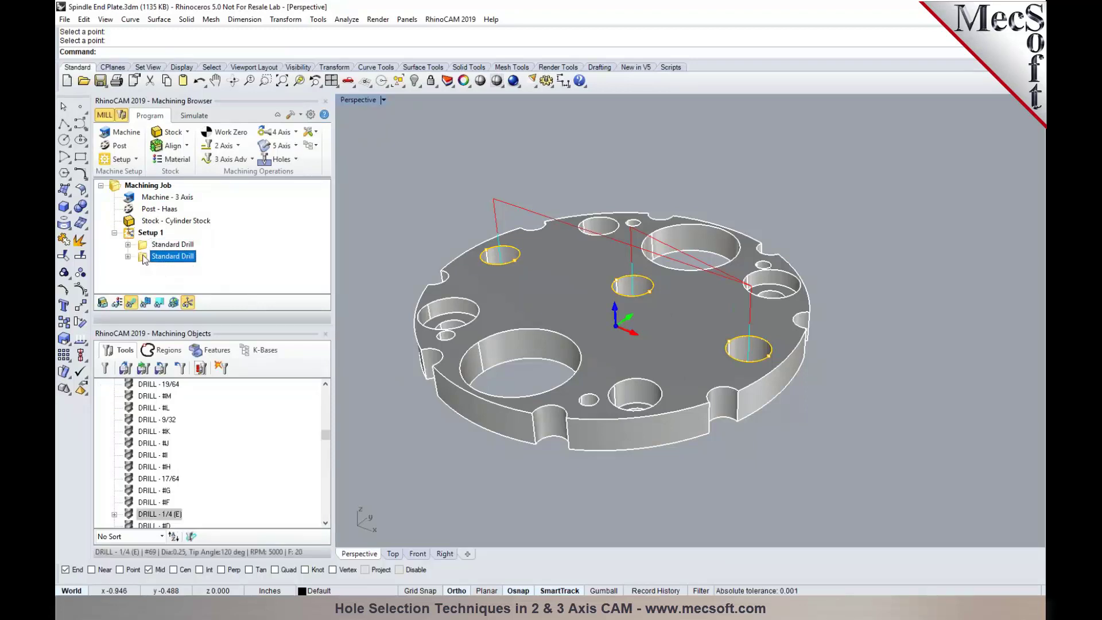
double_click(145, 259)
left_click(143, 418)
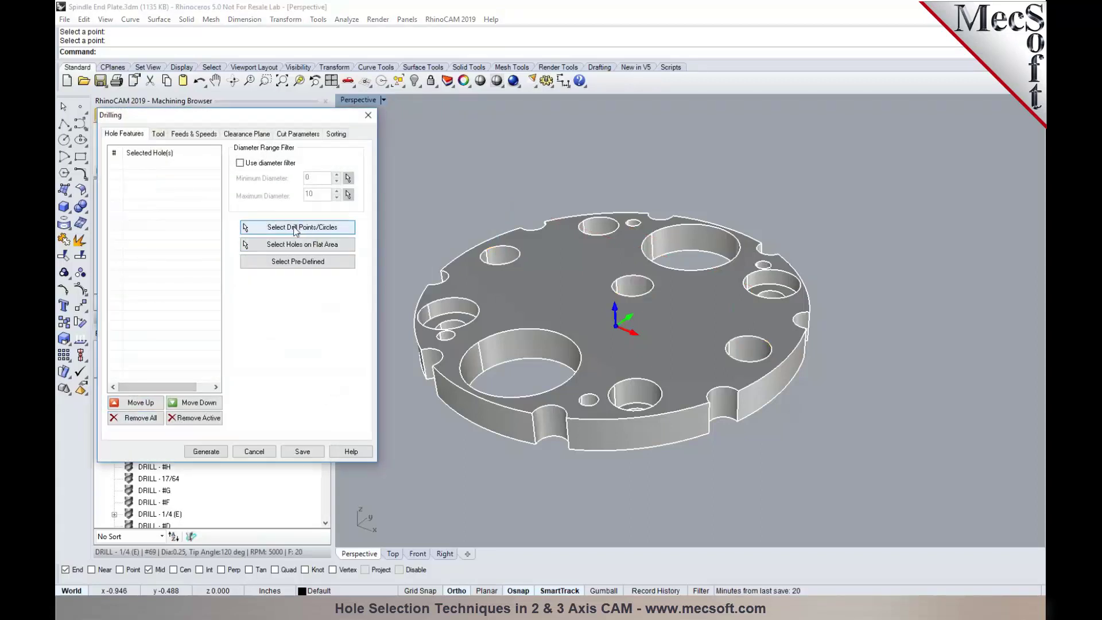
Step: Select the upper arc edges of three adjacent rim notches as the copied operation's drill locations and generate the toolpath
left_click(310, 230)
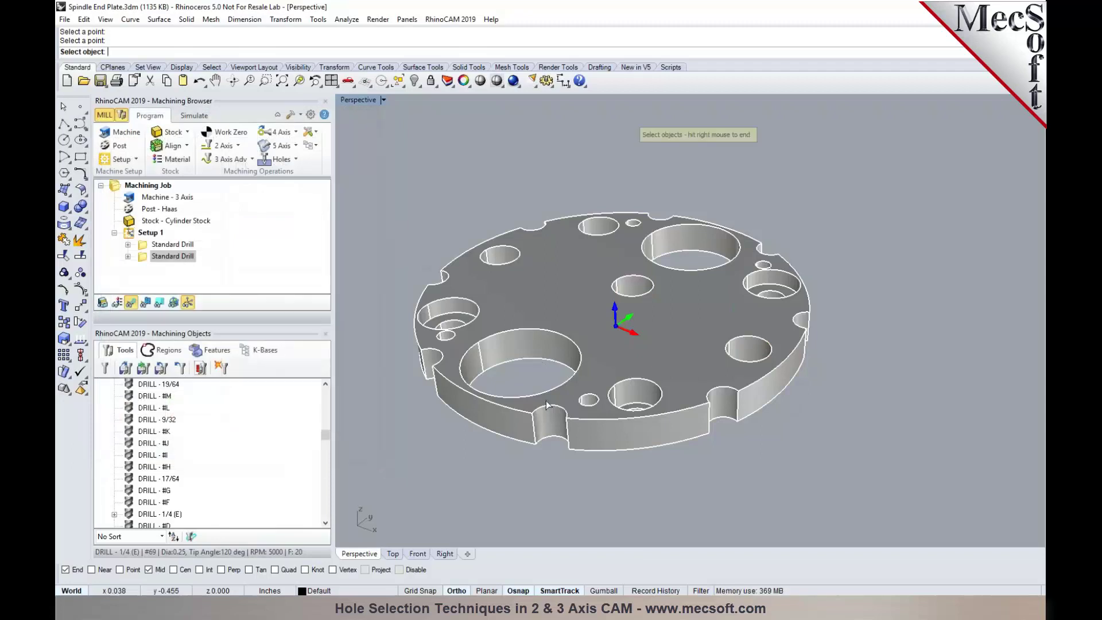
scroll(554, 401, "up", 4)
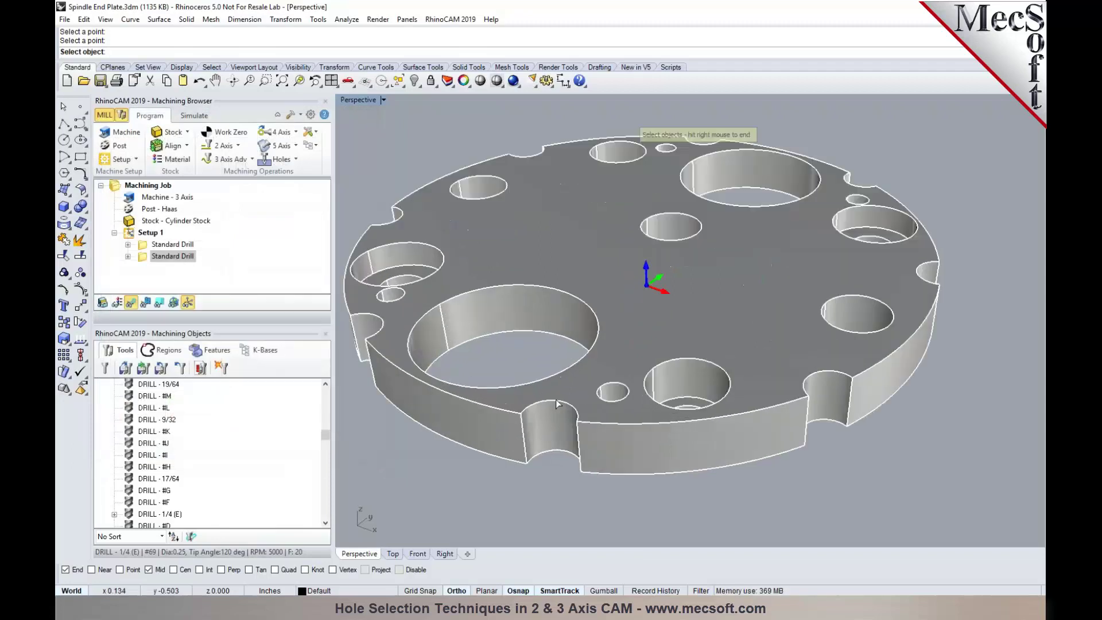
left_click(821, 374)
left_click(917, 268)
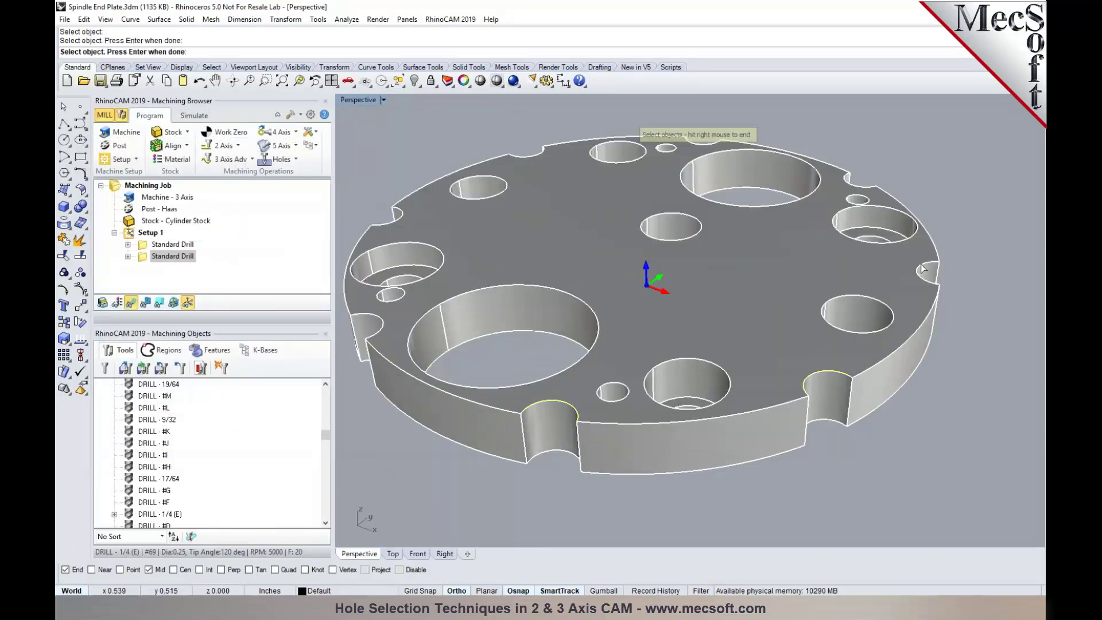
right_click(870, 279)
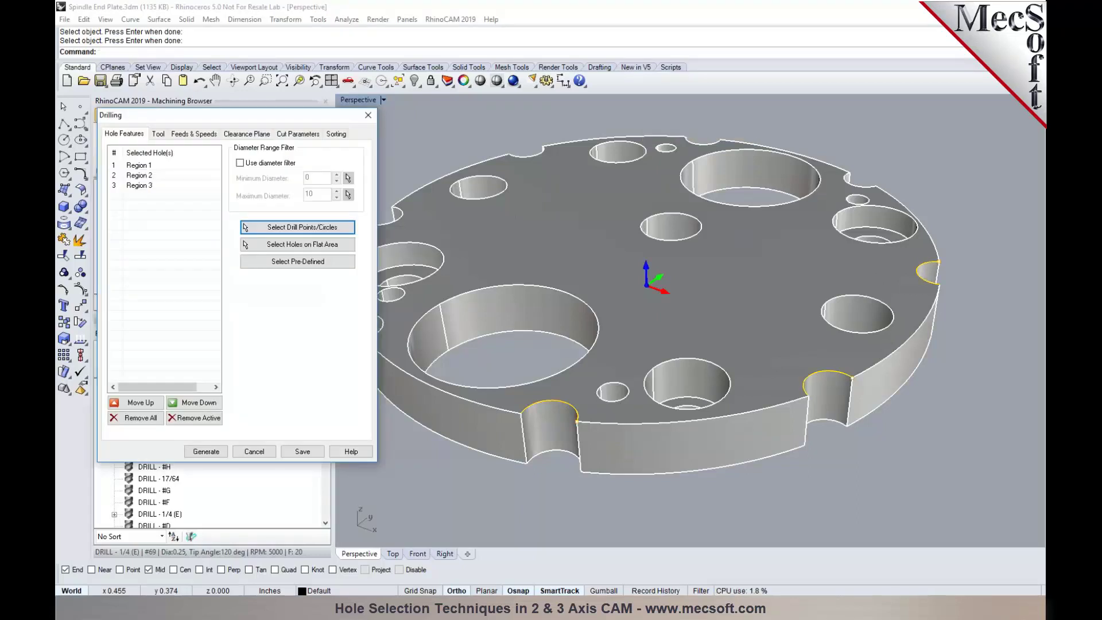
left_click(206, 451)
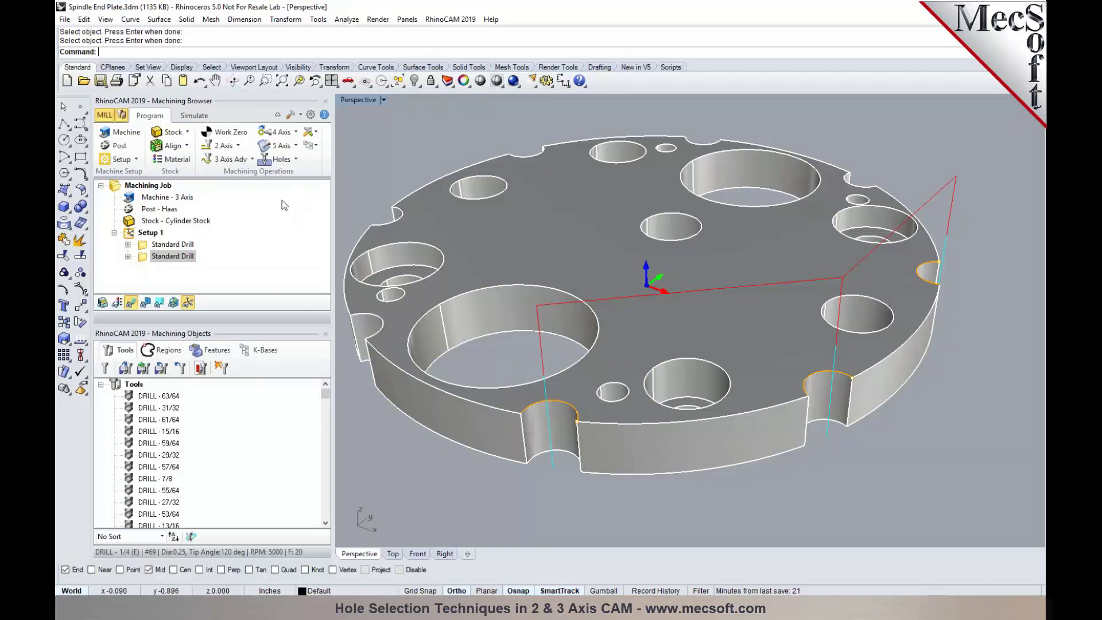
Step: Create a new drilling operation and select all holes on the plate's top flat face
left_click(144, 259)
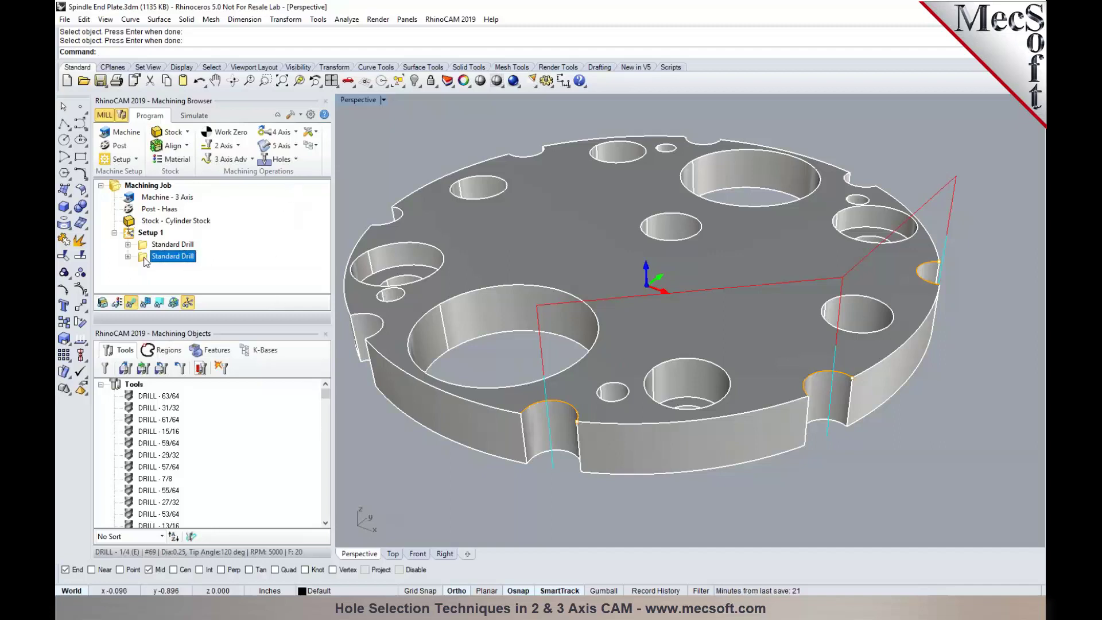
left_click(288, 160)
left_click(284, 184)
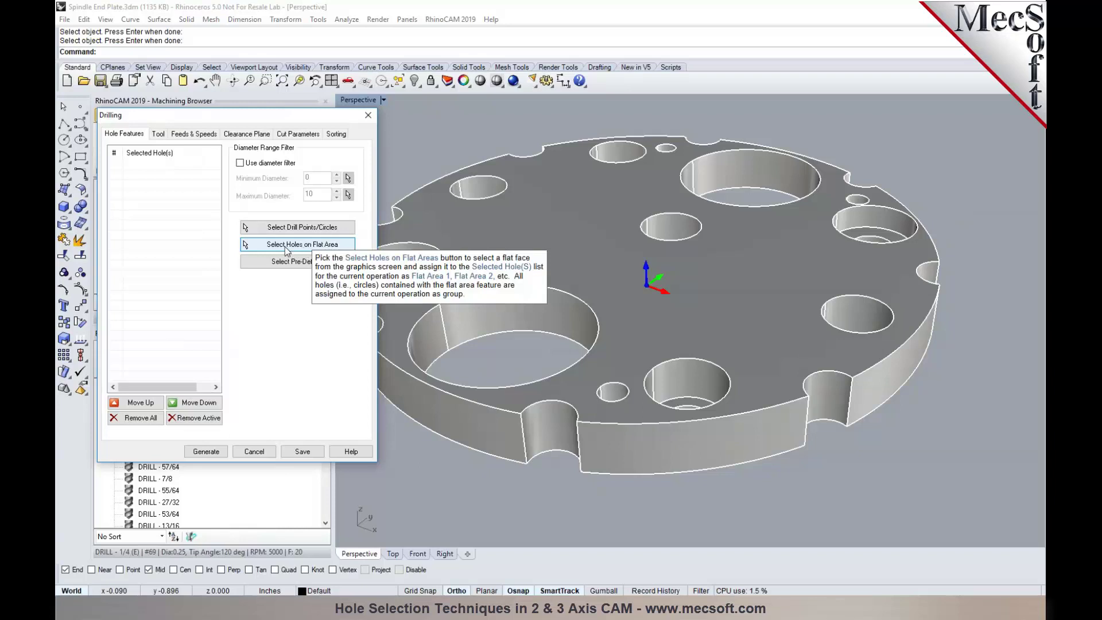
left_click(305, 245)
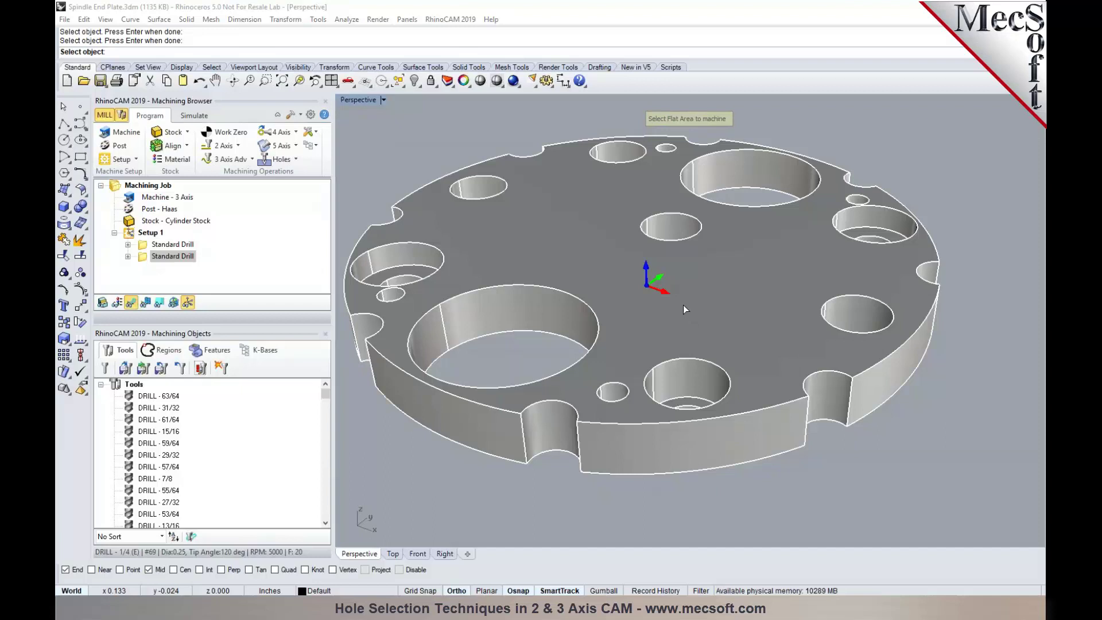
left_click(709, 298)
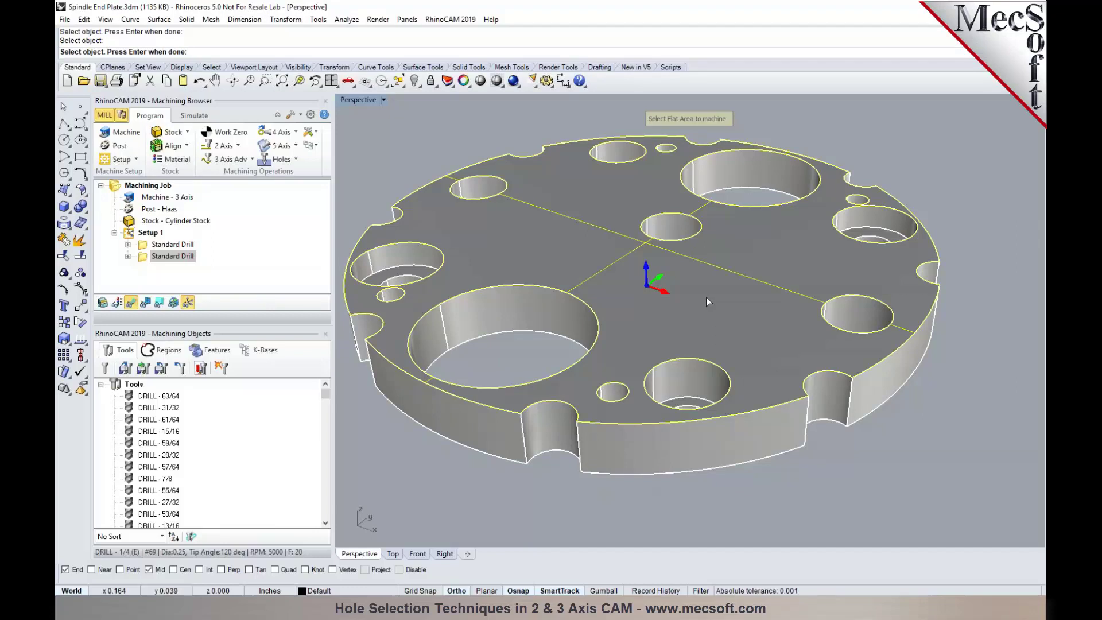
key("Return")
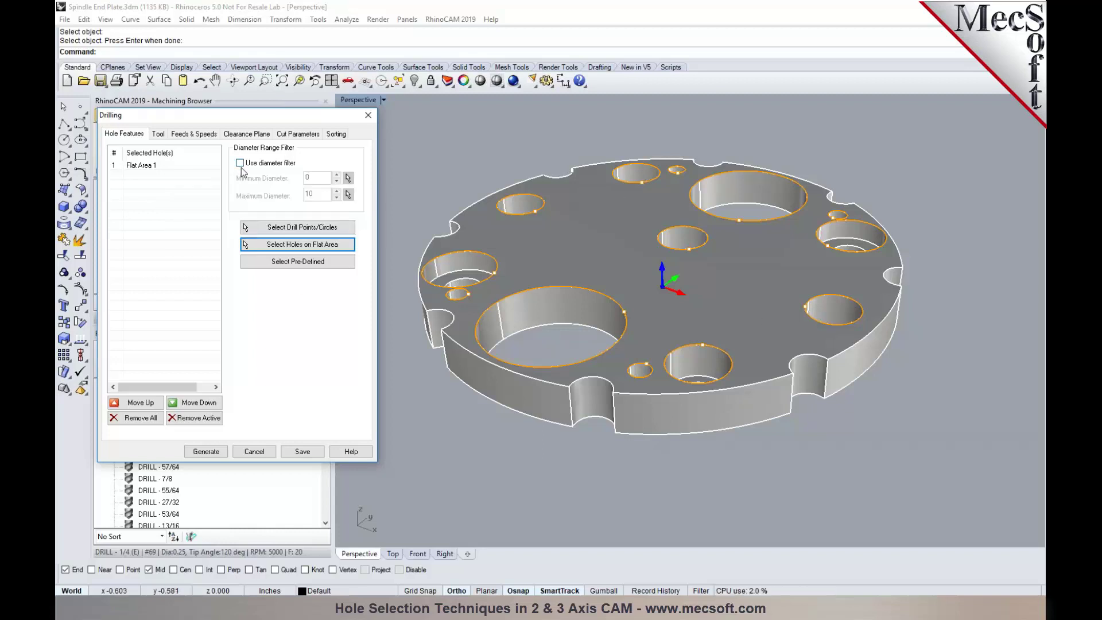
Step: Filter the flat area's holes to a maximum diameter of 0.4, excluding the two large bores, and generate the drilling toolpath
left_click(240, 163)
left_click(314, 195)
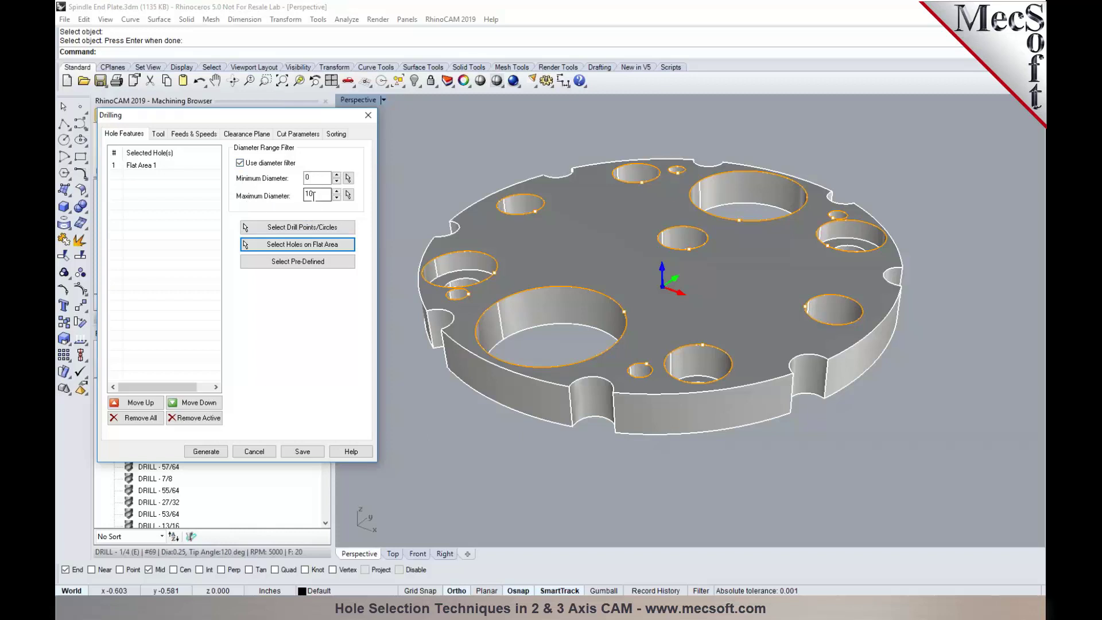
double_click(314, 196)
type("0.5")
left_click(397, 349)
left_click(342, 200)
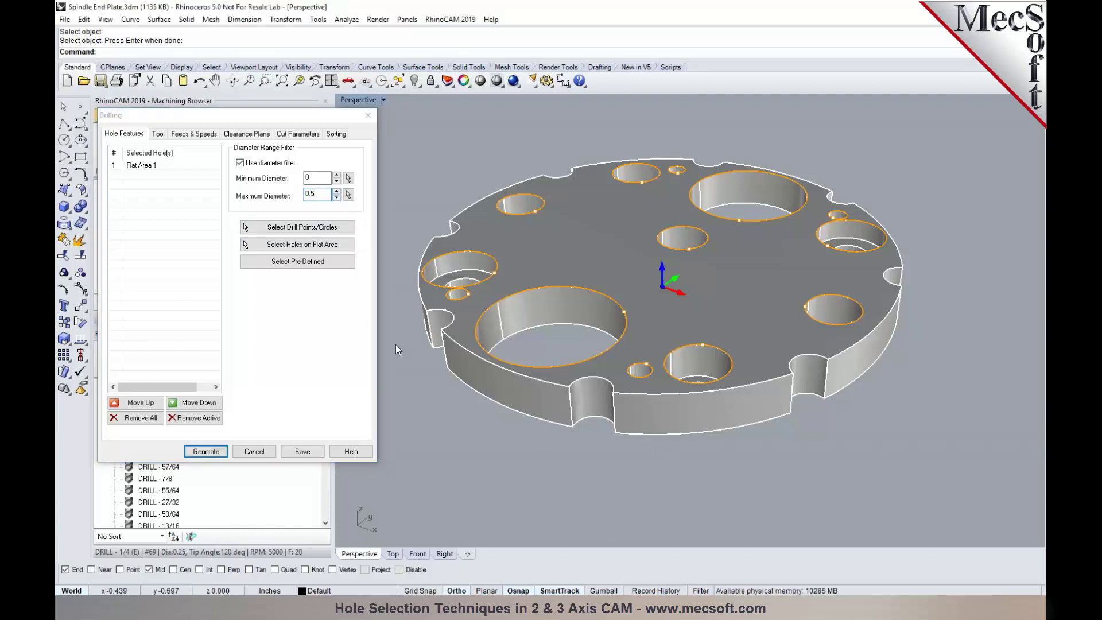
left_click(399, 349)
right_click_drag(443, 303, 436, 309, "shift")
left_click(337, 197)
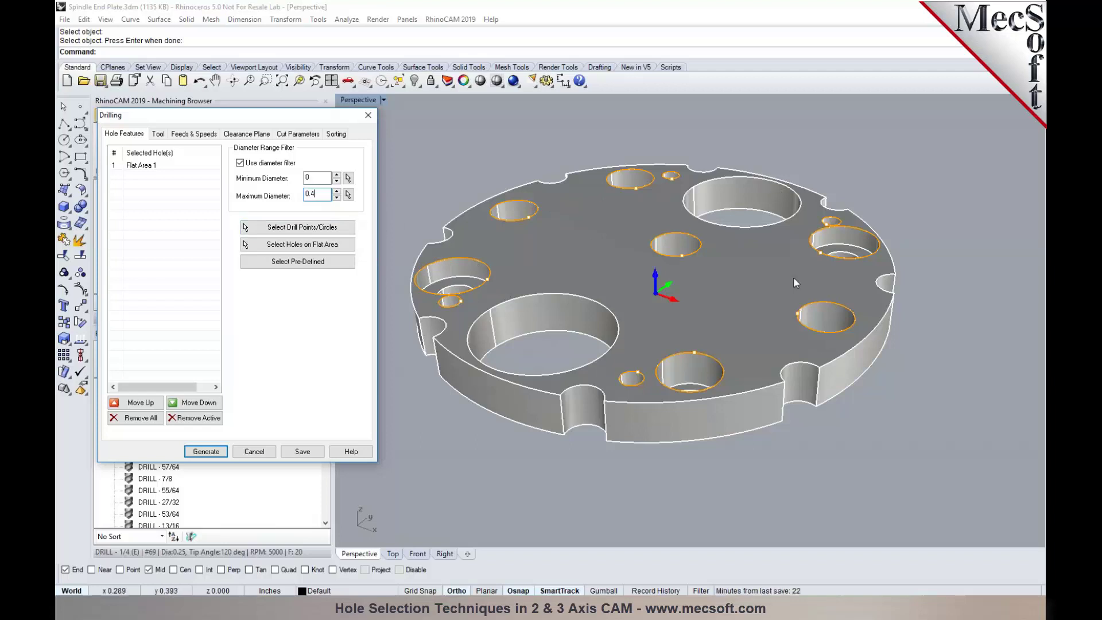
left_click(198, 453)
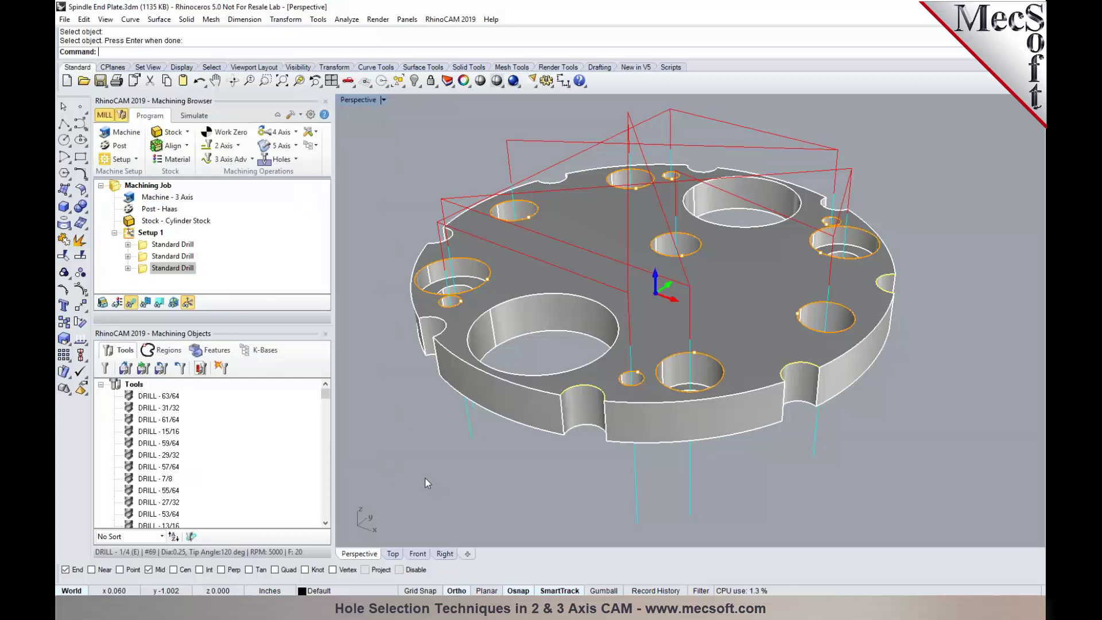
Step: Review the hole selection of the second Standard Drill operation and close it without changes
left_click(144, 260)
double_click(144, 261)
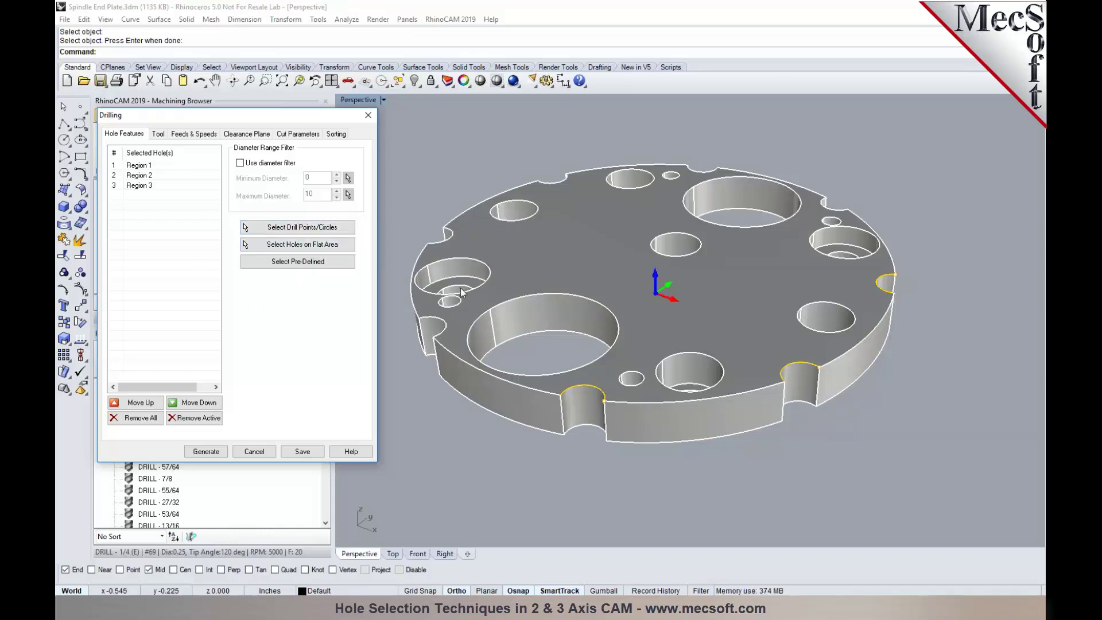
left_click(263, 453)
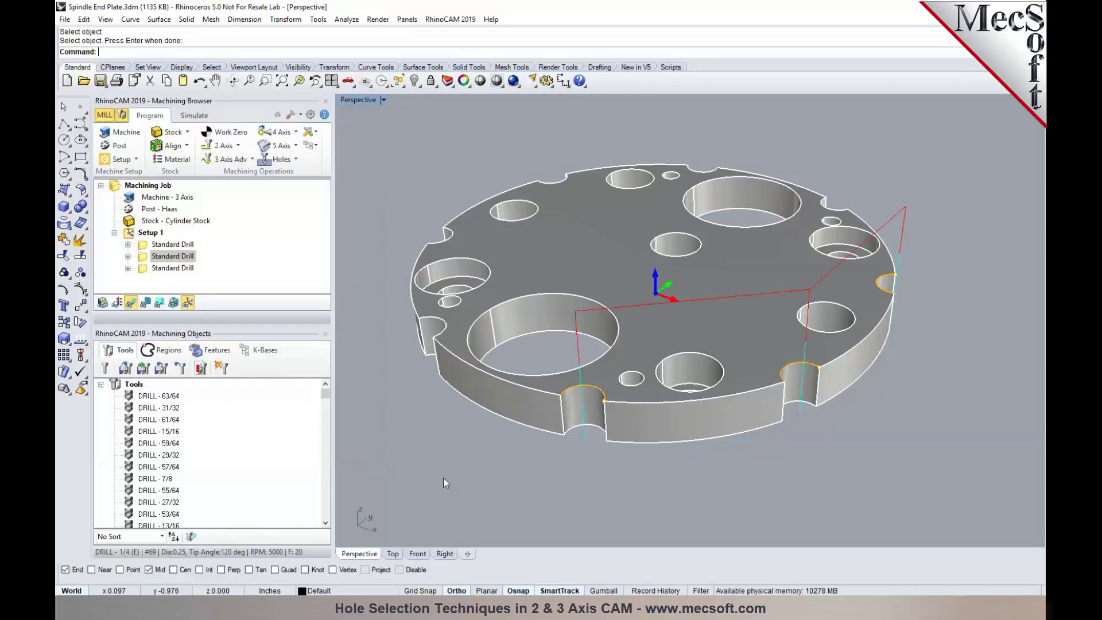
Step: Check the third Standard Drill operation's flat area selection and its list of predefined machining regions, without changing anything
left_click(145, 269)
double_click(145, 270)
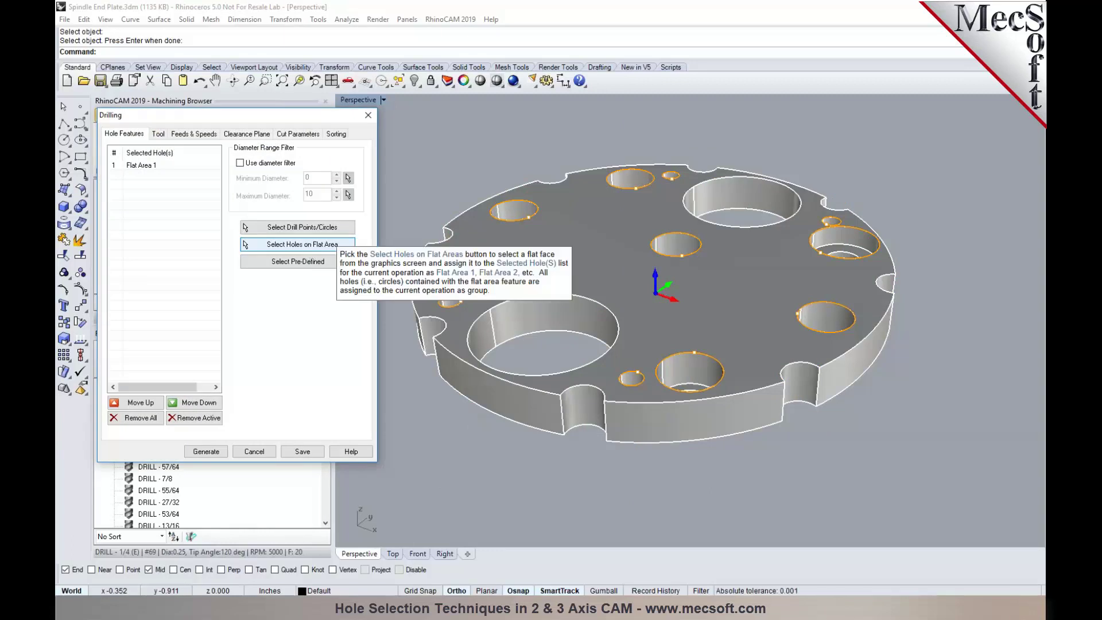
left_click(300, 266)
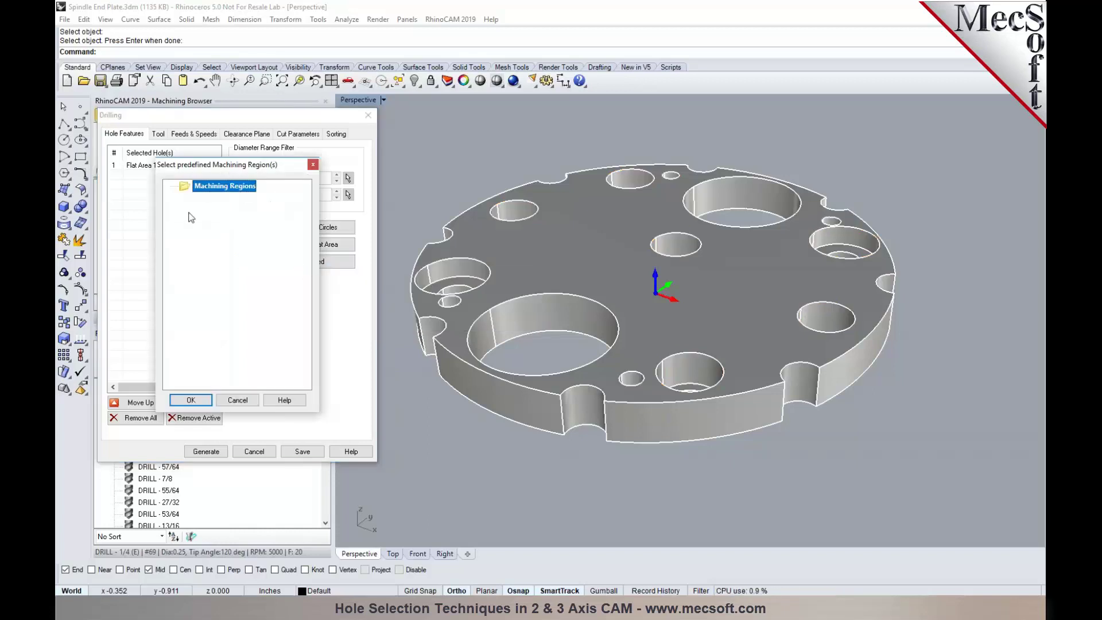
left_click_drag(235, 167, 169, 159)
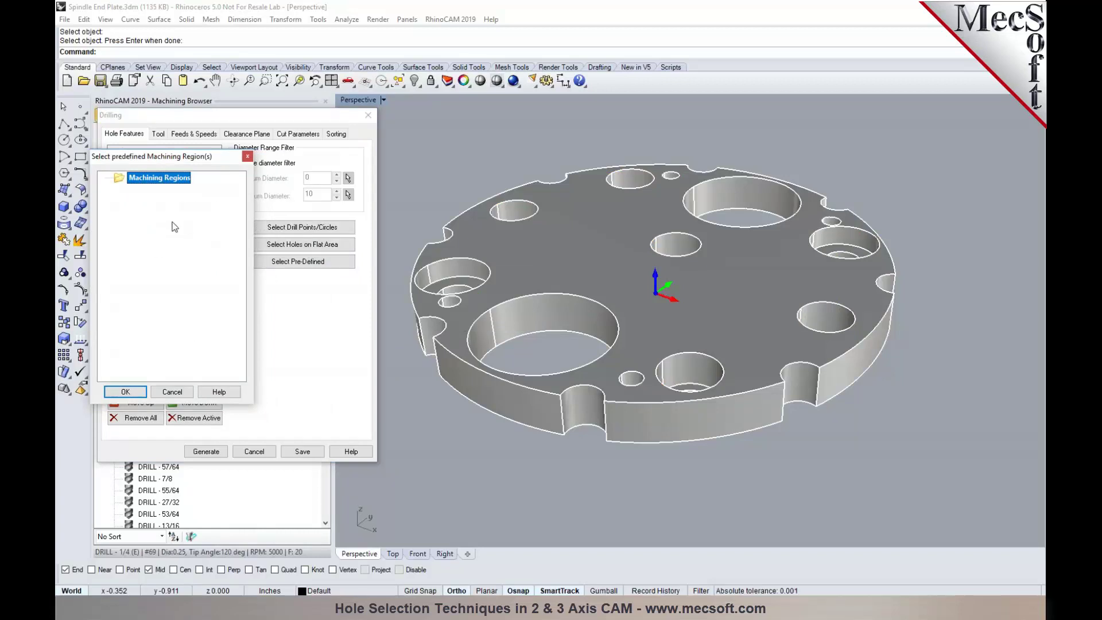
left_click(166, 391)
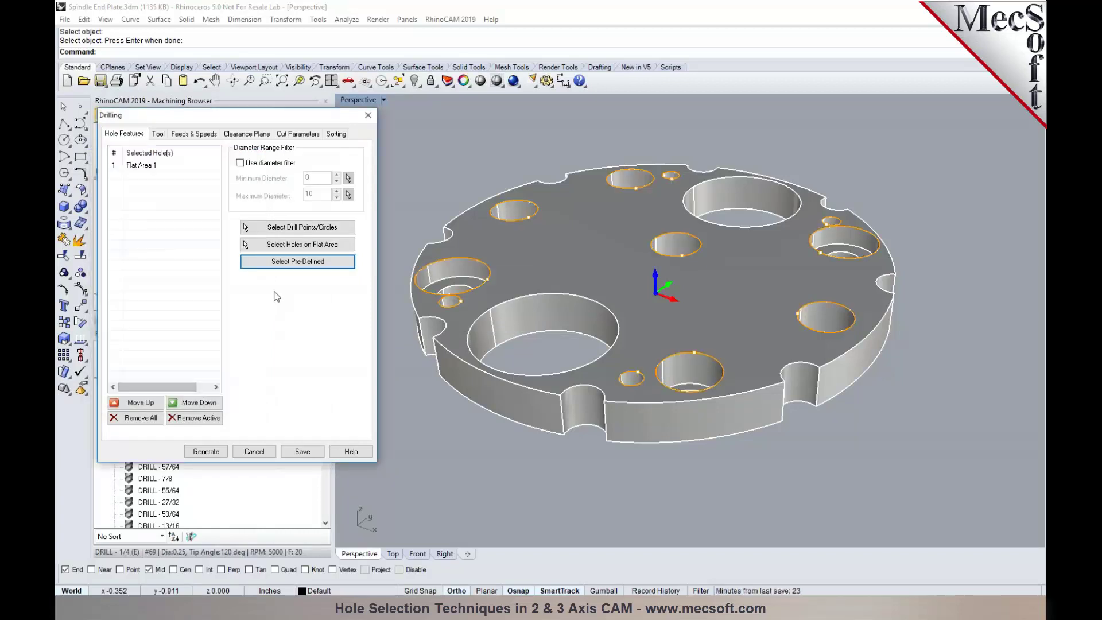
left_click(254, 451)
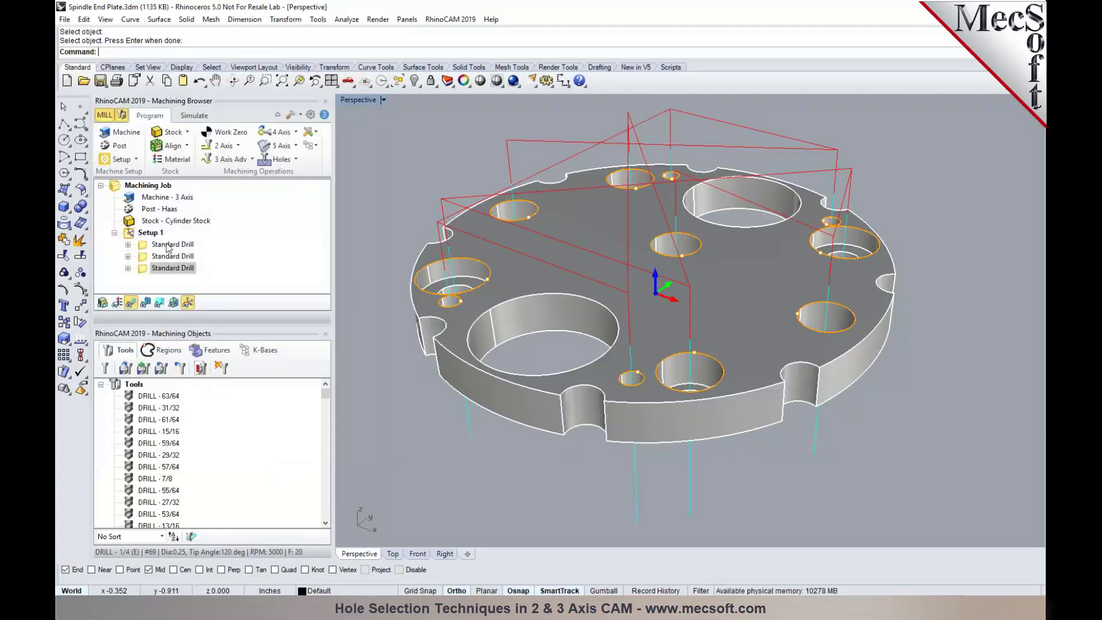
Step: Restore and enlarge the Machining Objects browser and display its machining regions list
left_click(122, 116)
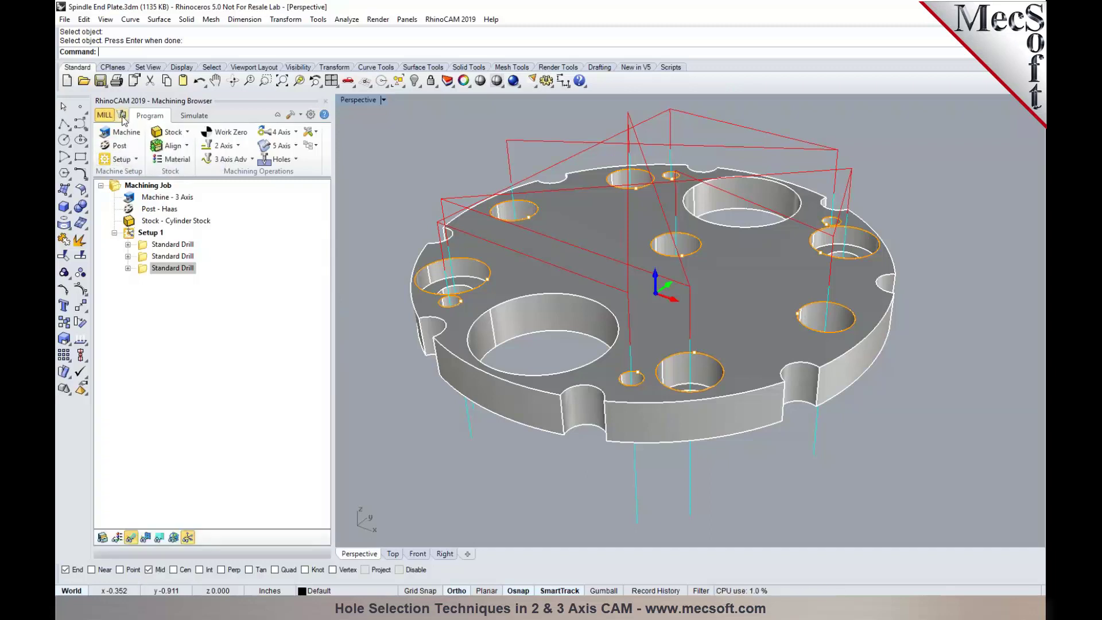
left_click(122, 117)
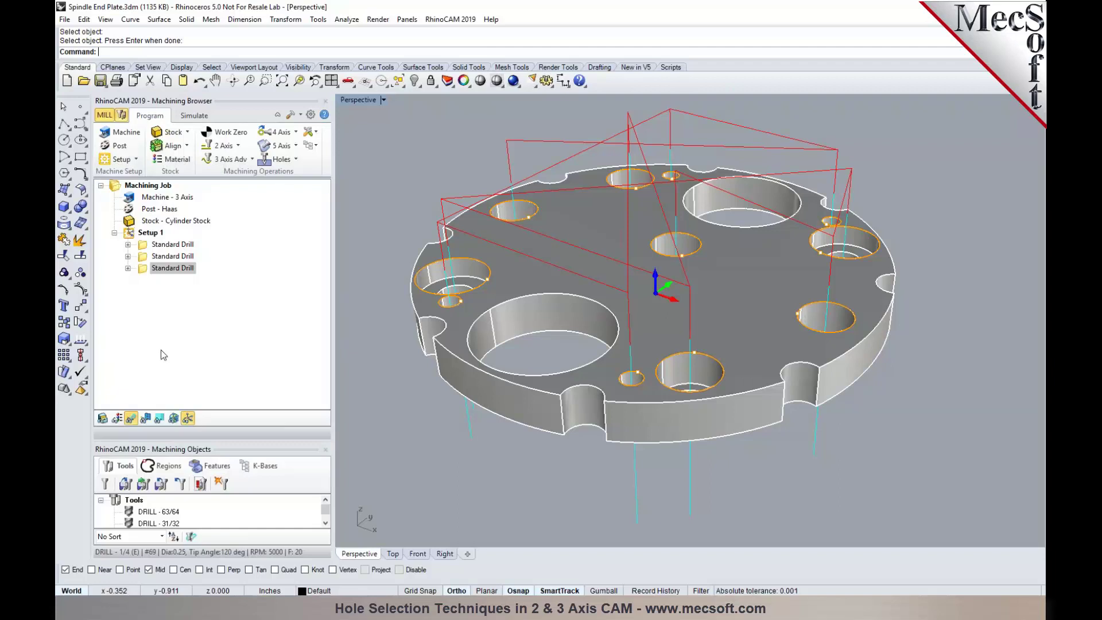
left_click_drag(174, 442, 174, 310)
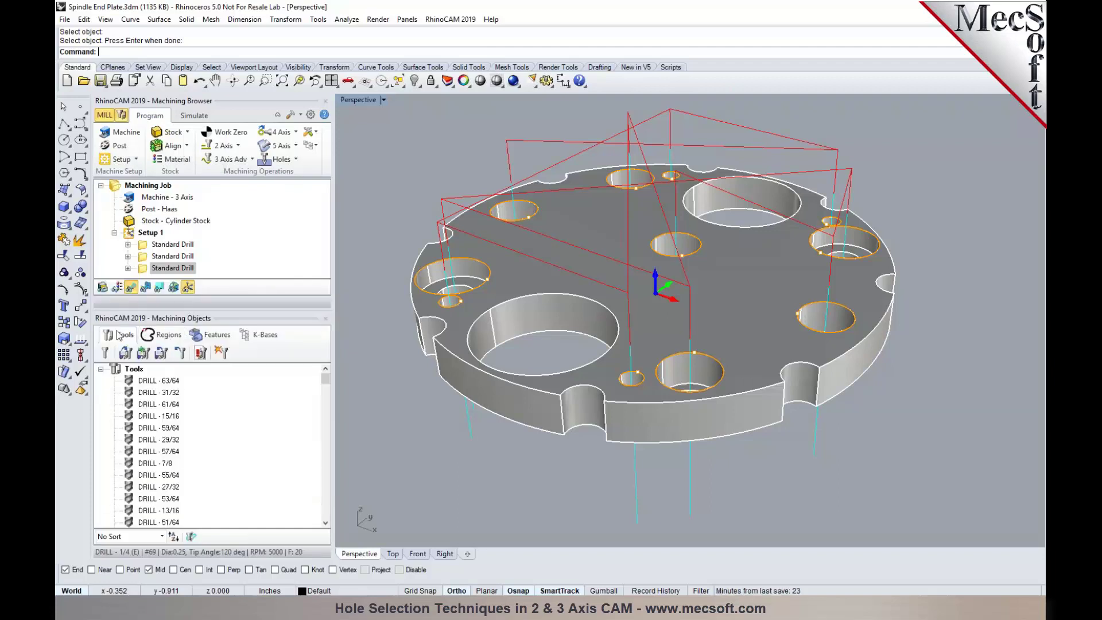
left_click(166, 339)
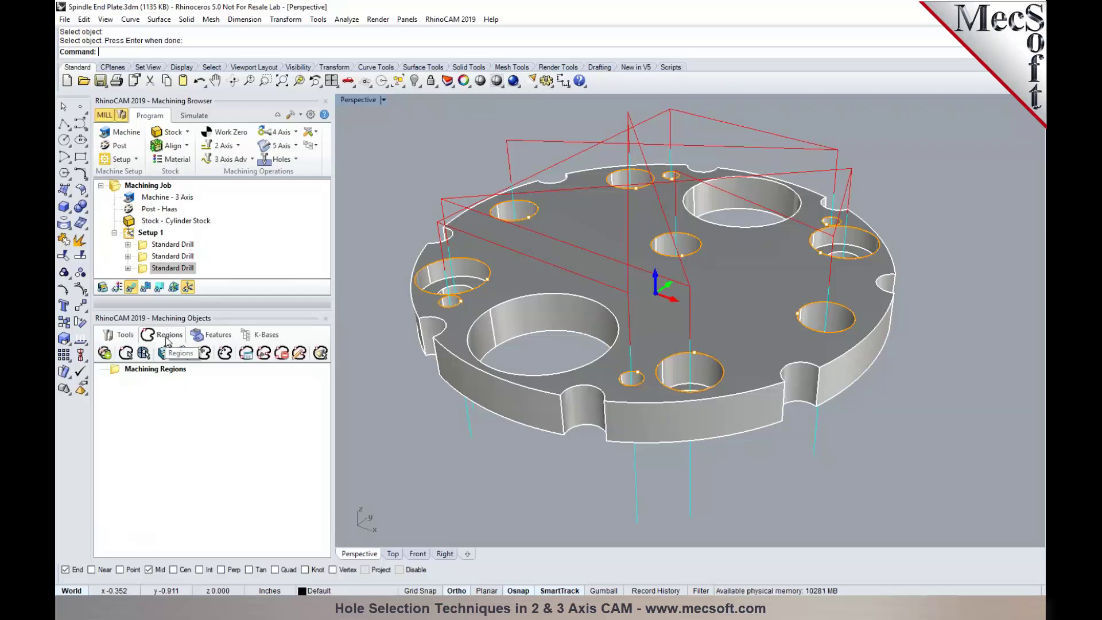
Step: Create machining regions from the plate's top flat face and select Flat Area Region 1 in the new set
left_click(159, 189)
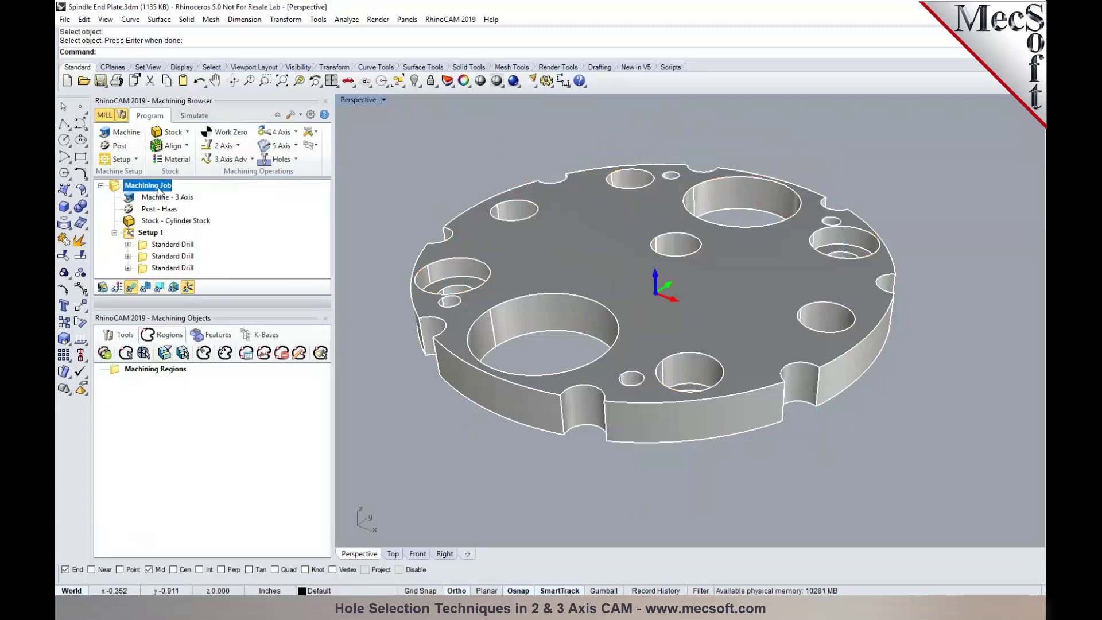
left_click(184, 353)
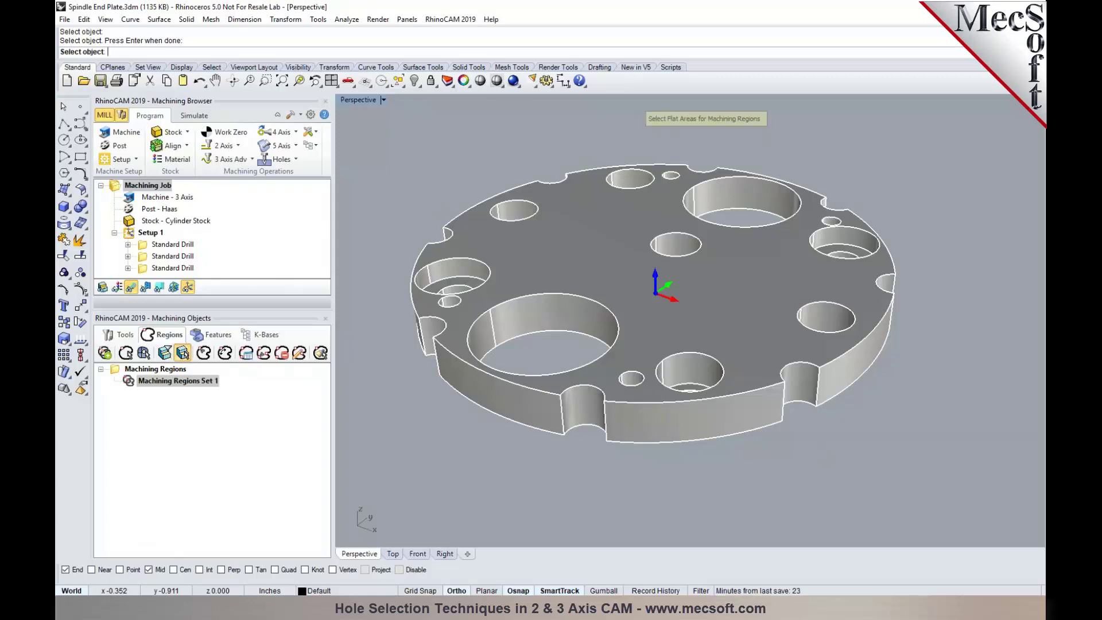
left_click(707, 297)
key("Return")
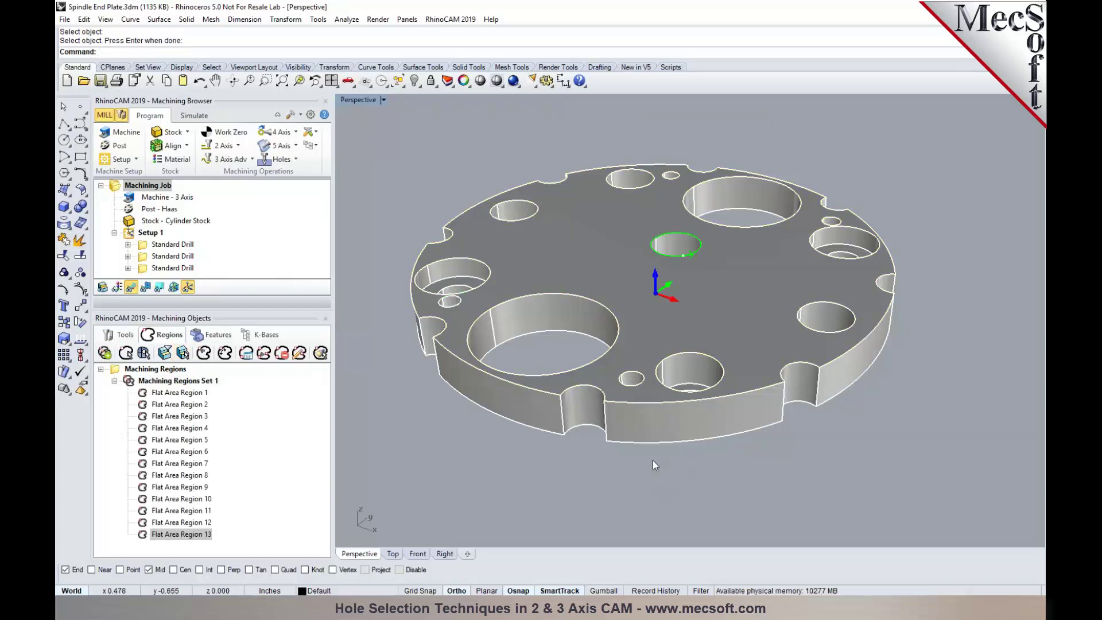
left_click(192, 395)
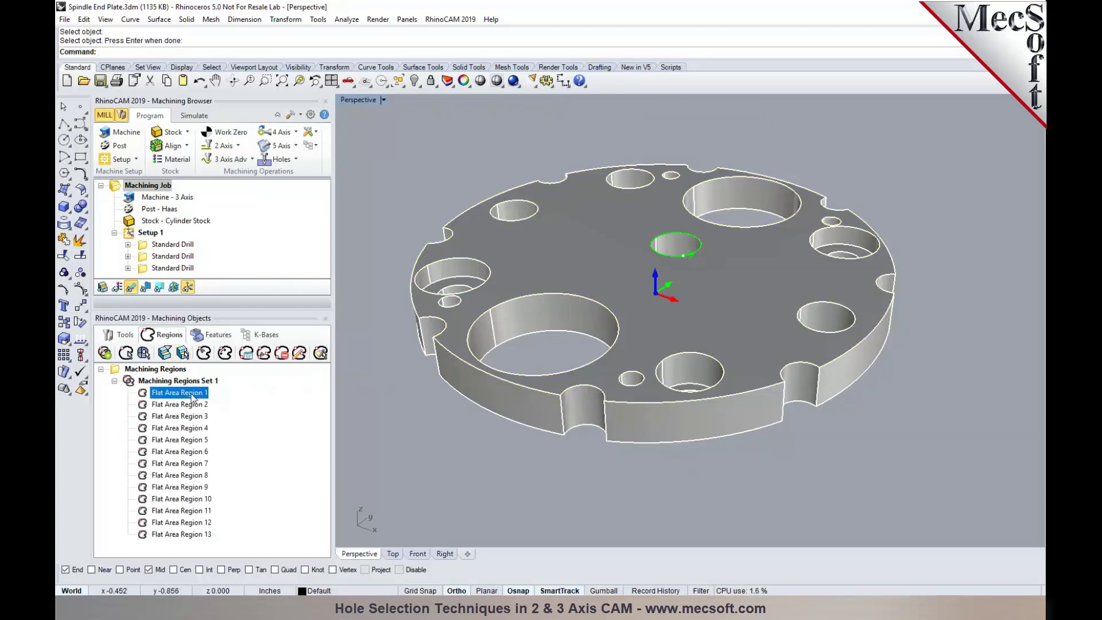
Step: Inspect individual regions and the whole of Machining Regions Set 1, then check the flat area selection filters without changing them
left_click(191, 405)
left_click(189, 418)
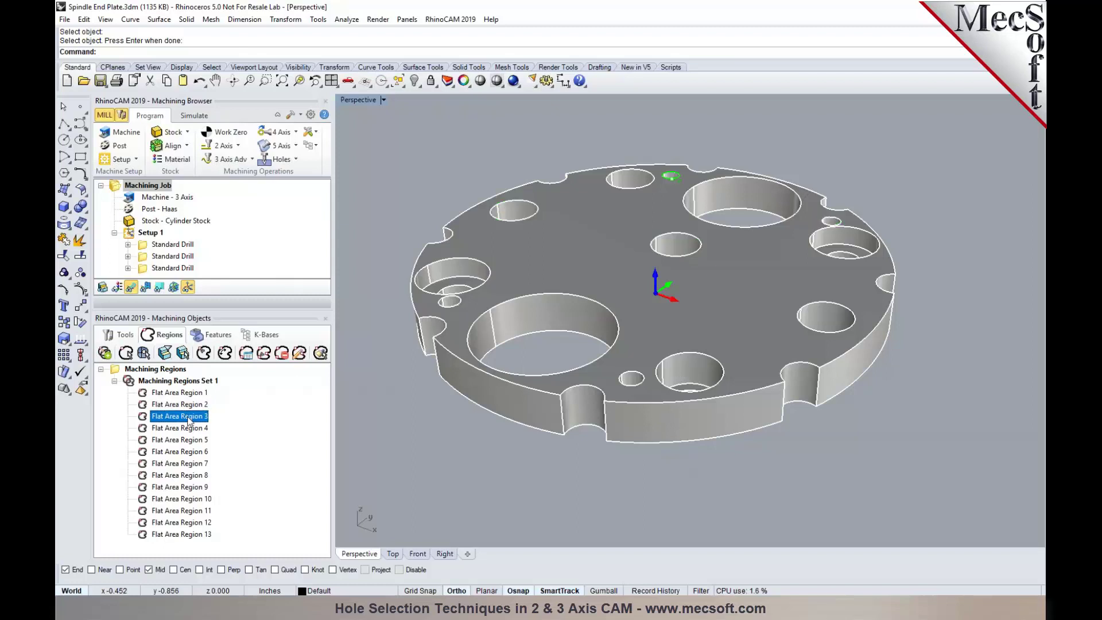
left_click(177, 382)
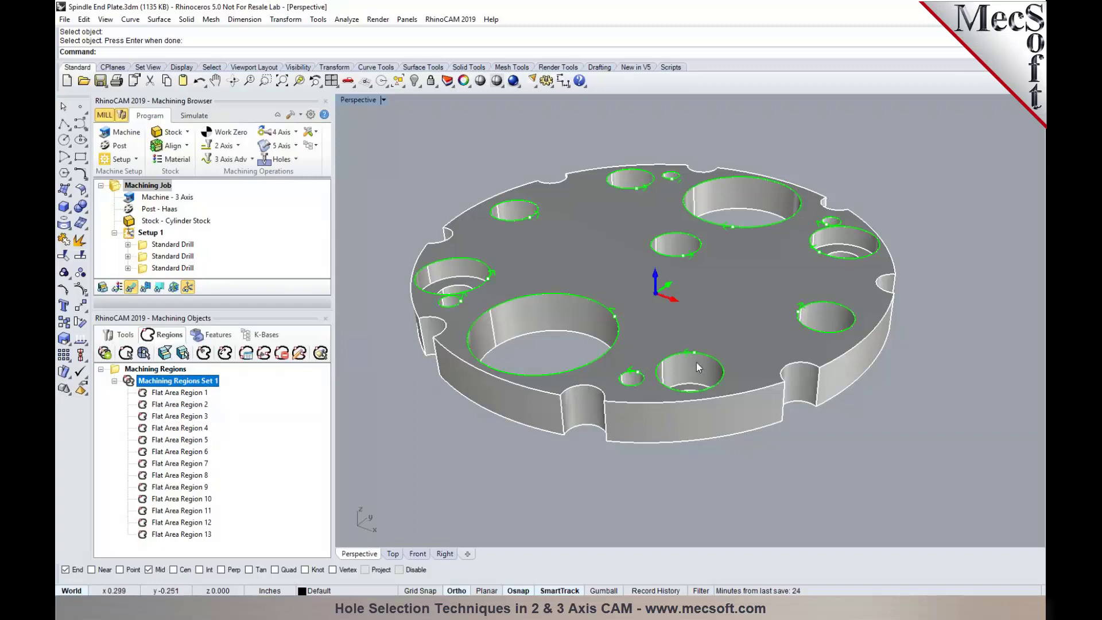
left_click(165, 353)
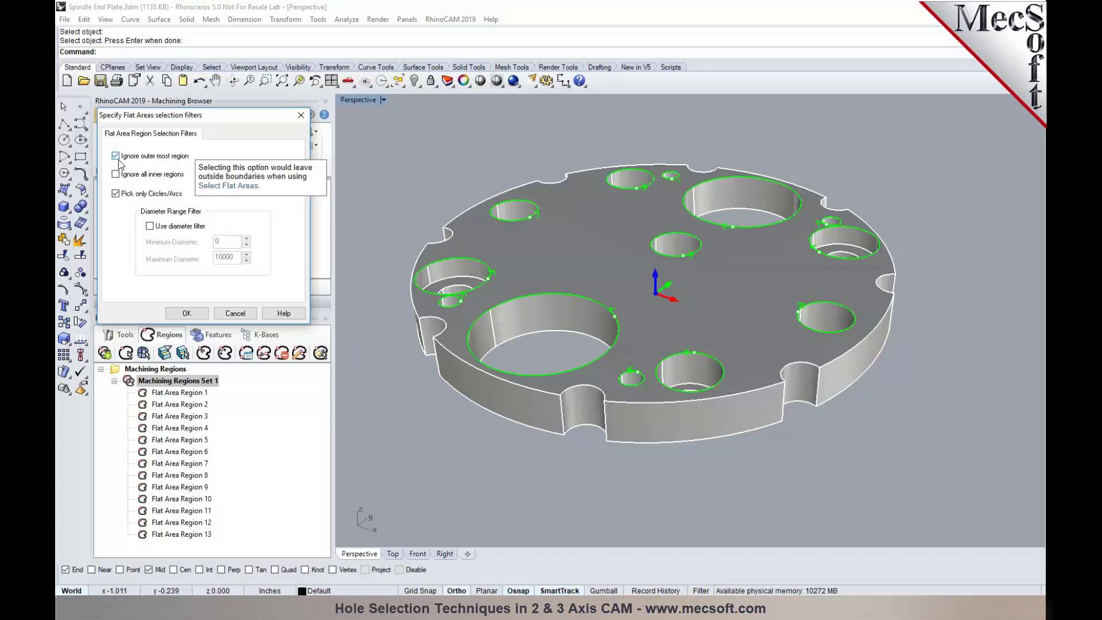
left_click(237, 314)
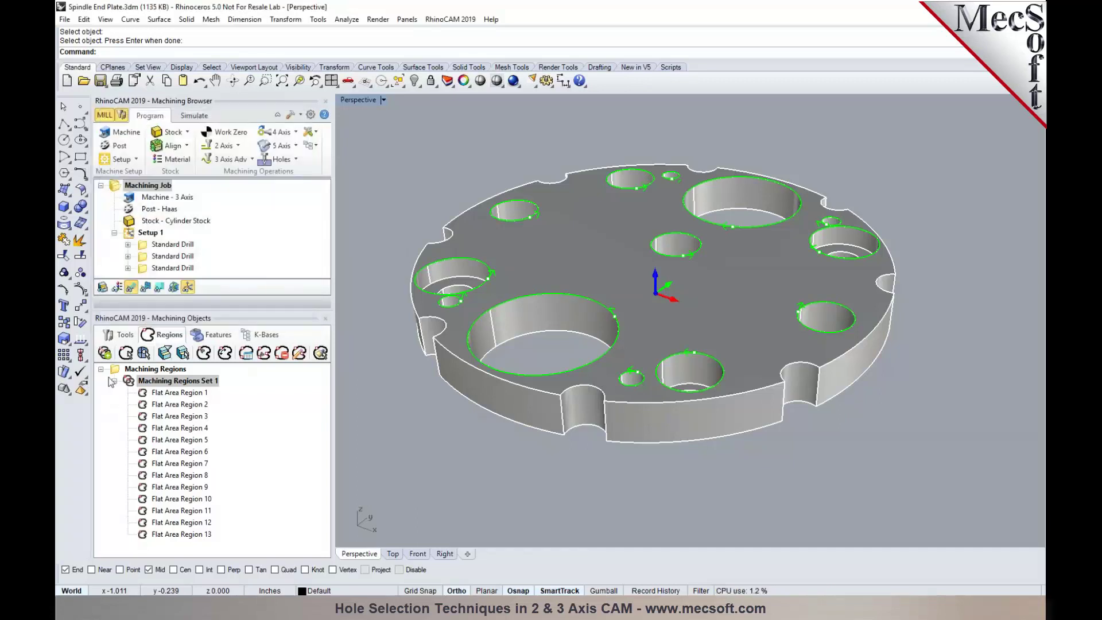
Step: Create a second machining regions set with surface edge regions from the top edges of two holes, and highlight the set
left_click(115, 381)
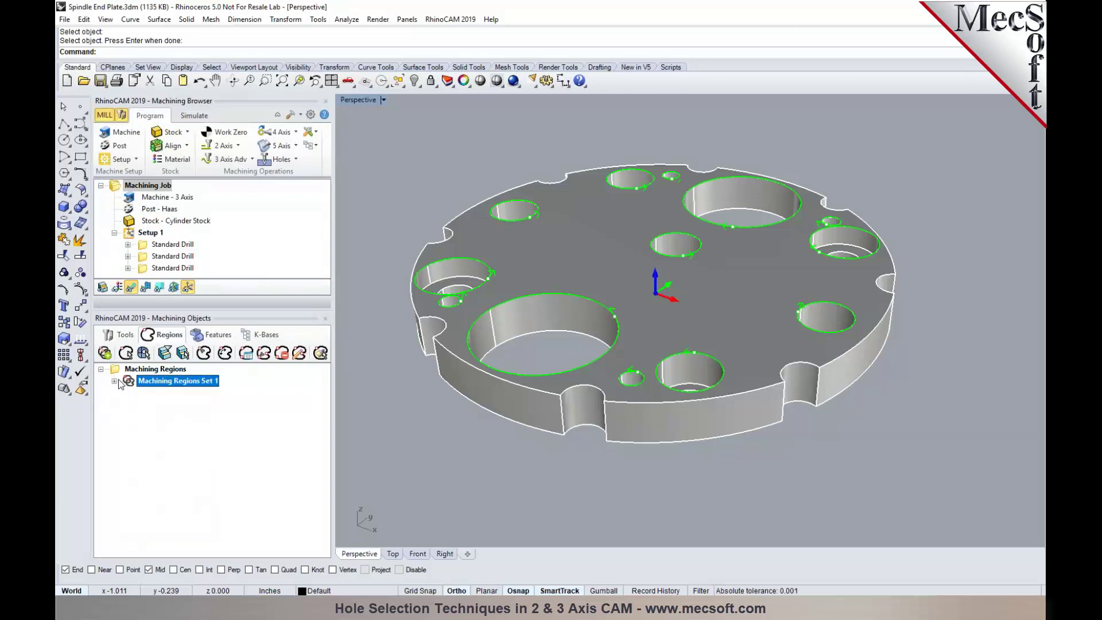
left_click(104, 352)
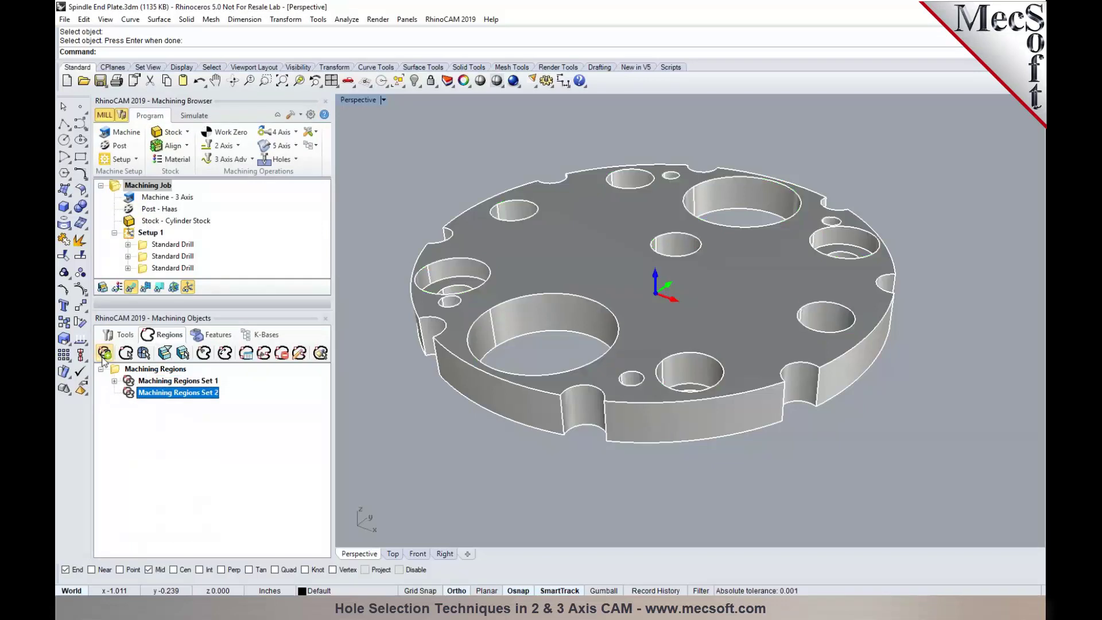
left_click(143, 353)
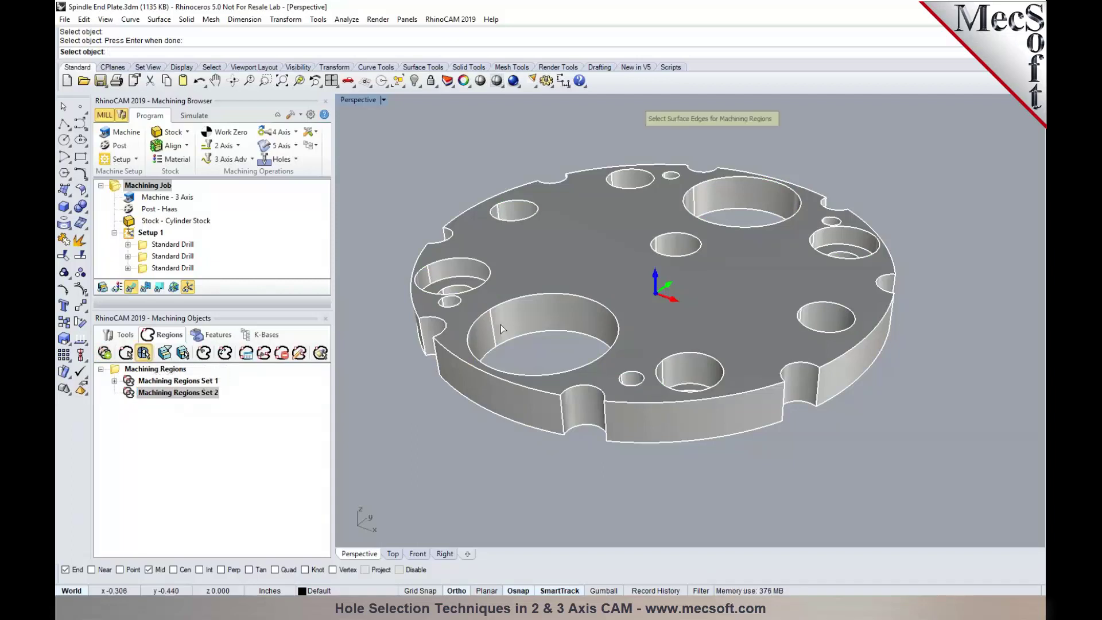
scroll(666, 382, "up", 3)
left_click(683, 330)
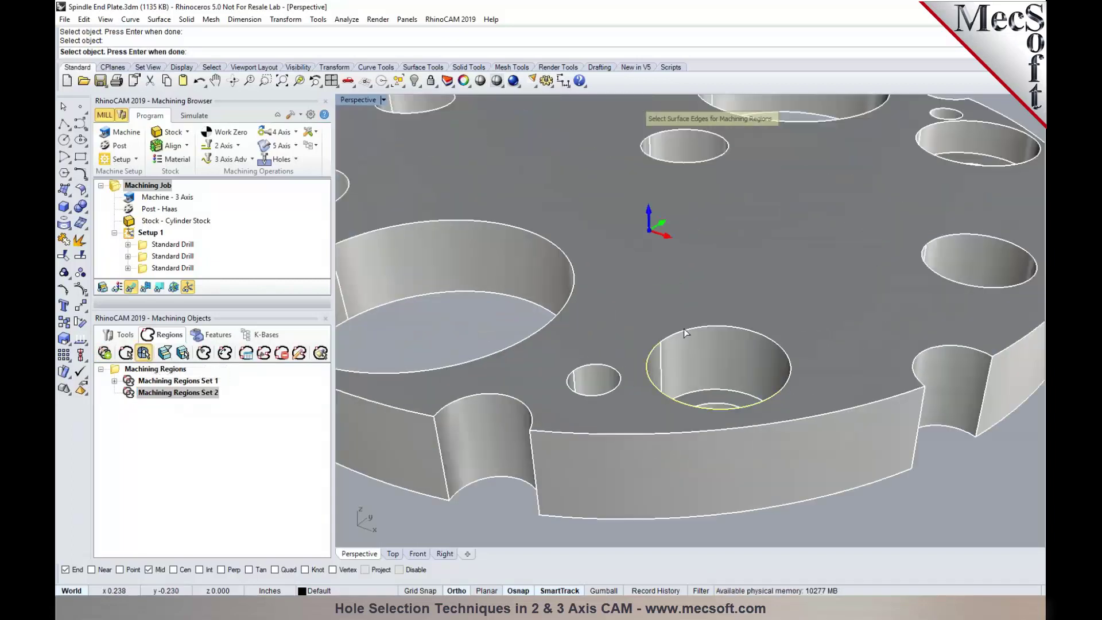
scroll(669, 399, "down", 3)
scroll(779, 328, "up", 3)
left_click(824, 341)
key("Return")
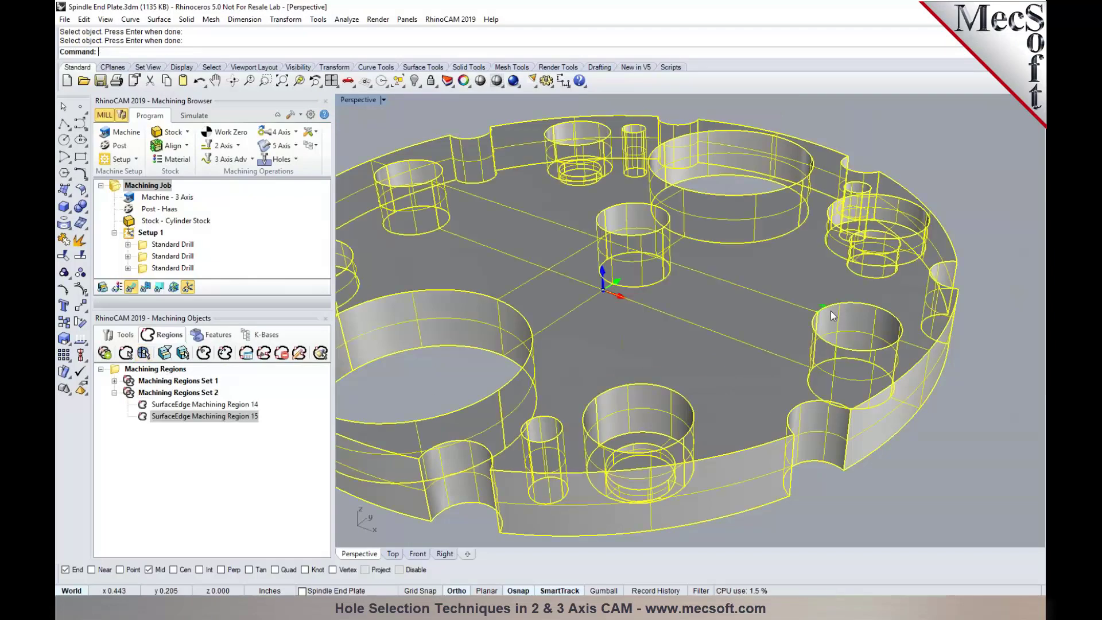
left_click(903, 477)
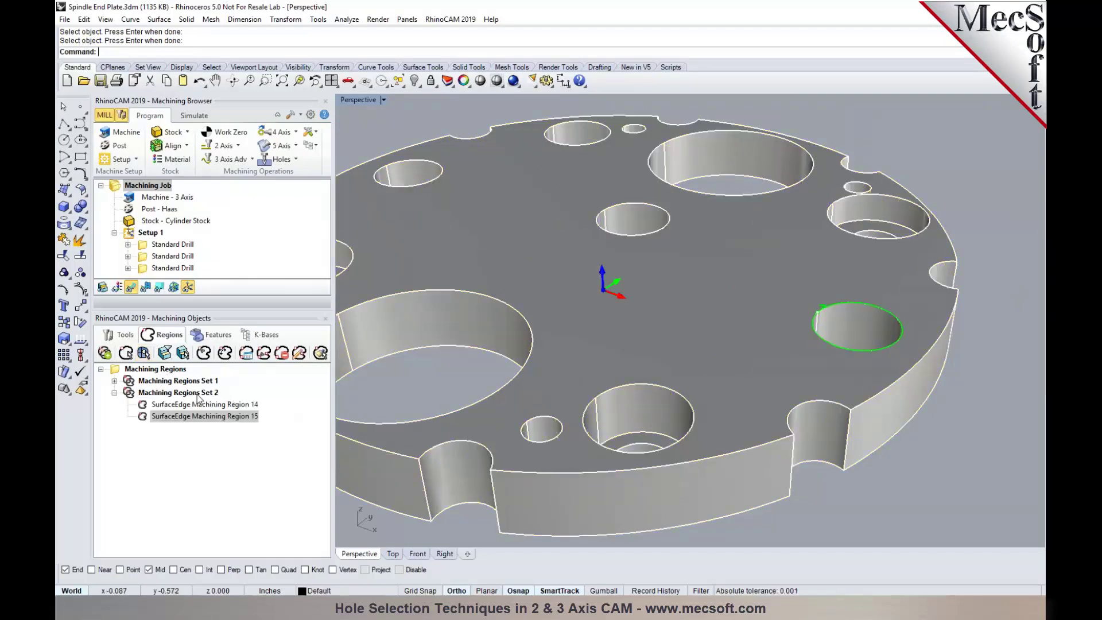
left_click(197, 397)
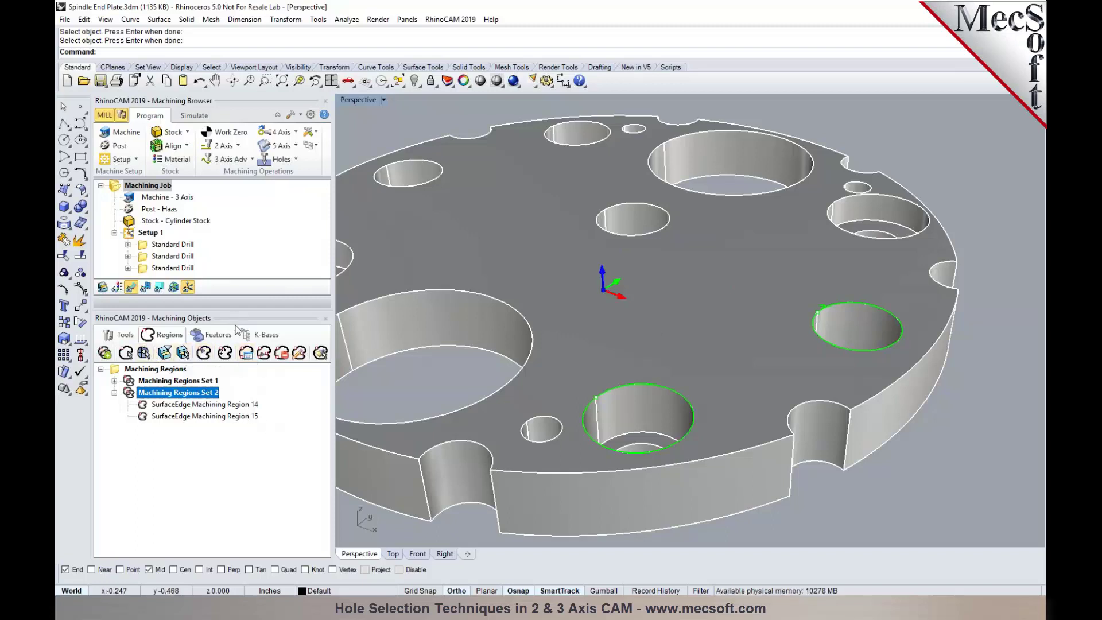
Step: Open the third Standard Drill operation and assign all of the predefined Machining Regions Set 1 as its holes
left_click_drag(239, 310, 239, 382)
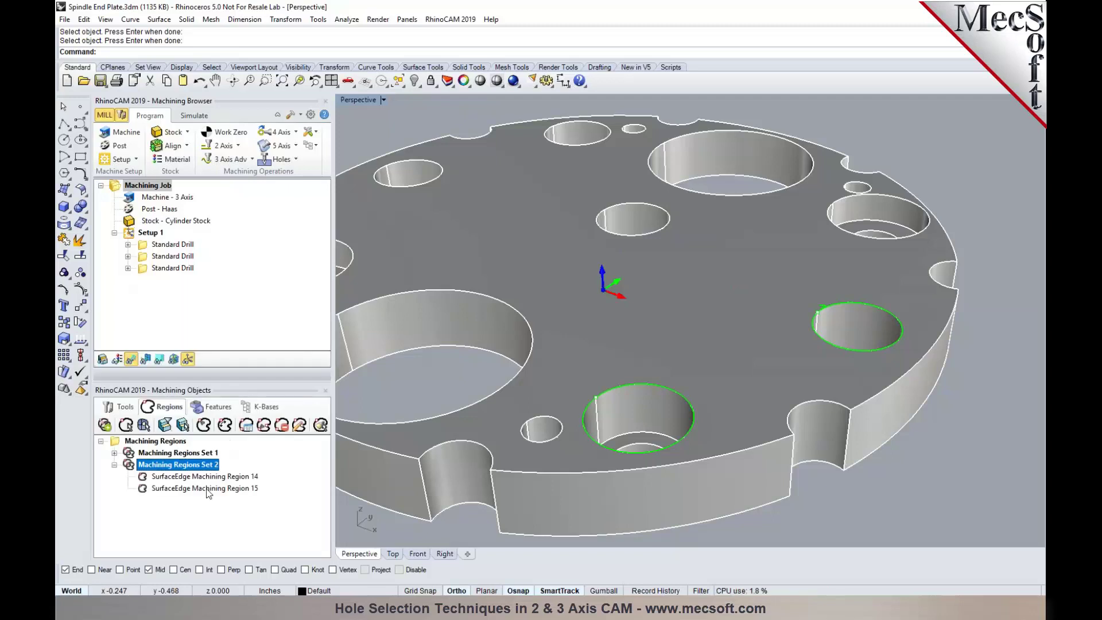
left_click(144, 270)
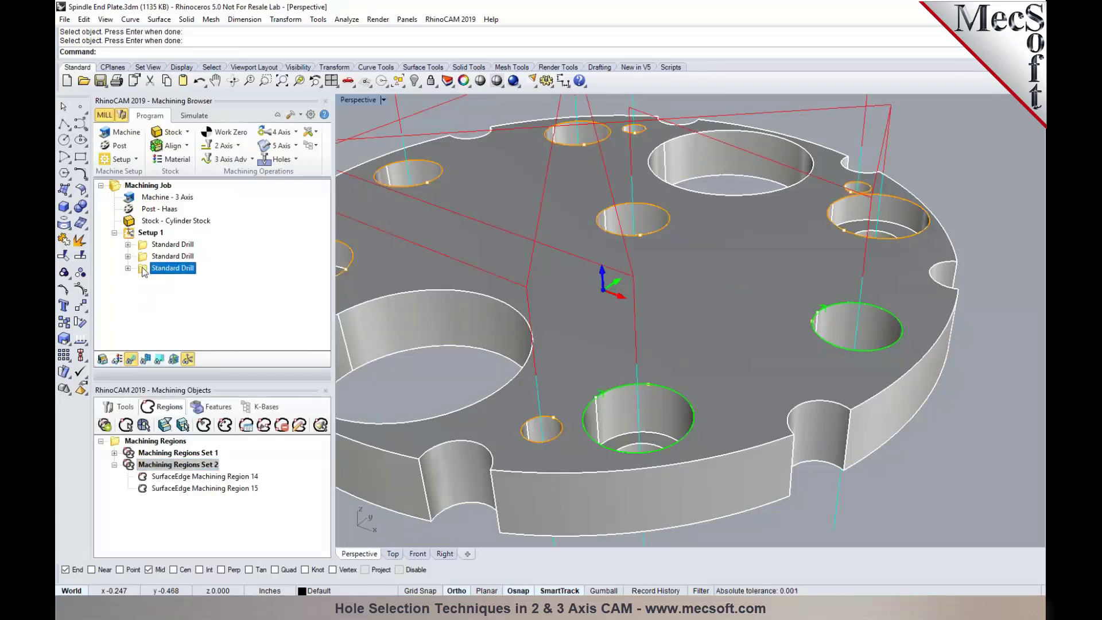
double_click(145, 269)
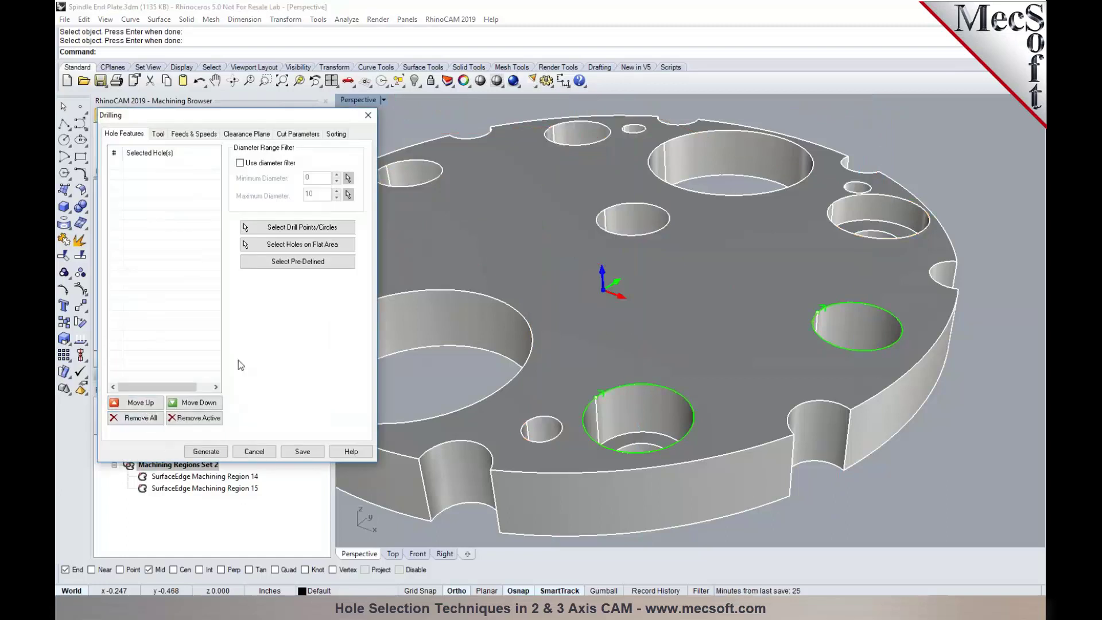
left_click(307, 264)
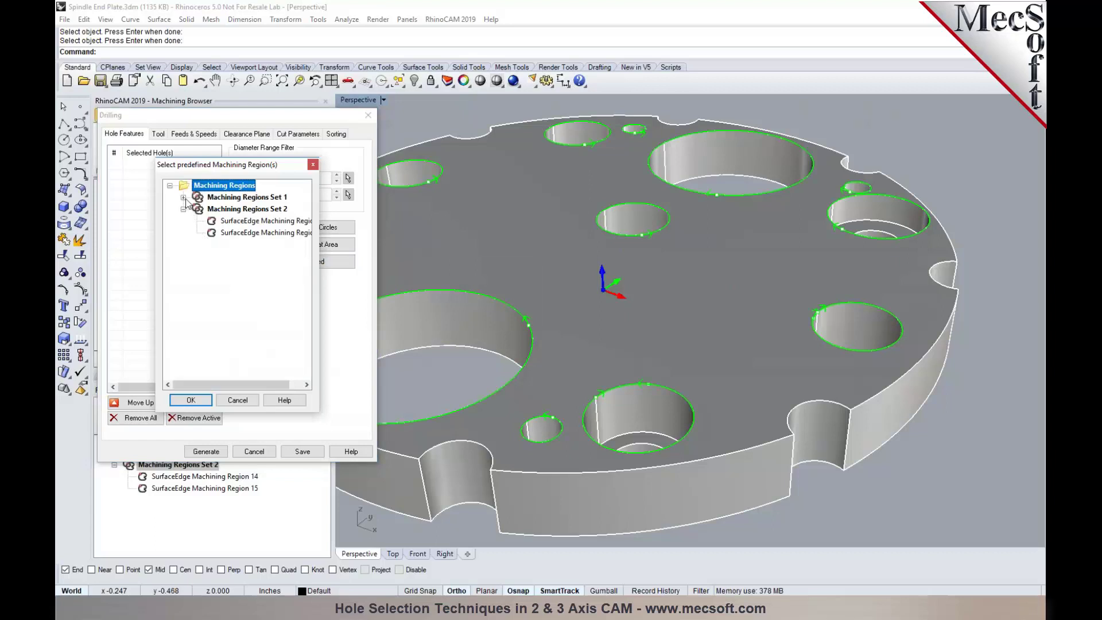
left_click(183, 196)
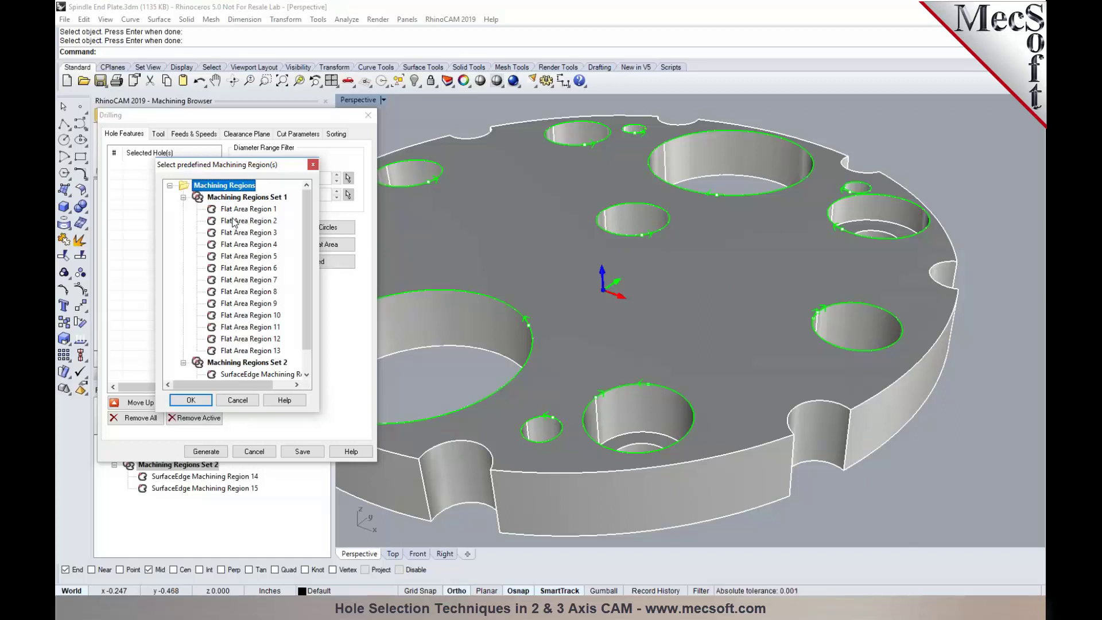
left_click(225, 199)
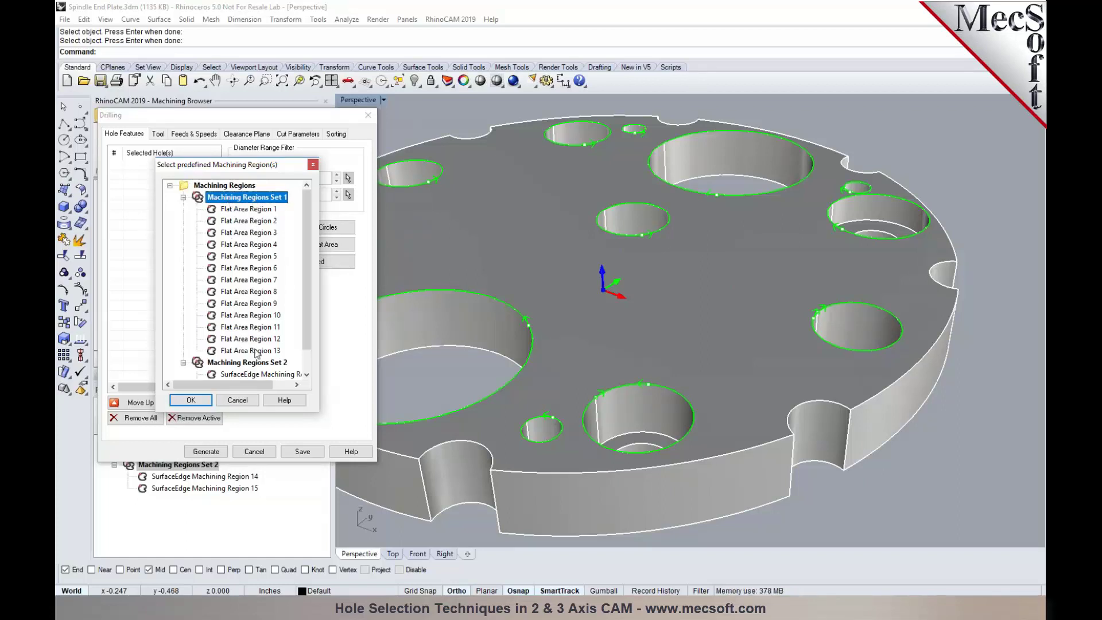
left_click(191, 400)
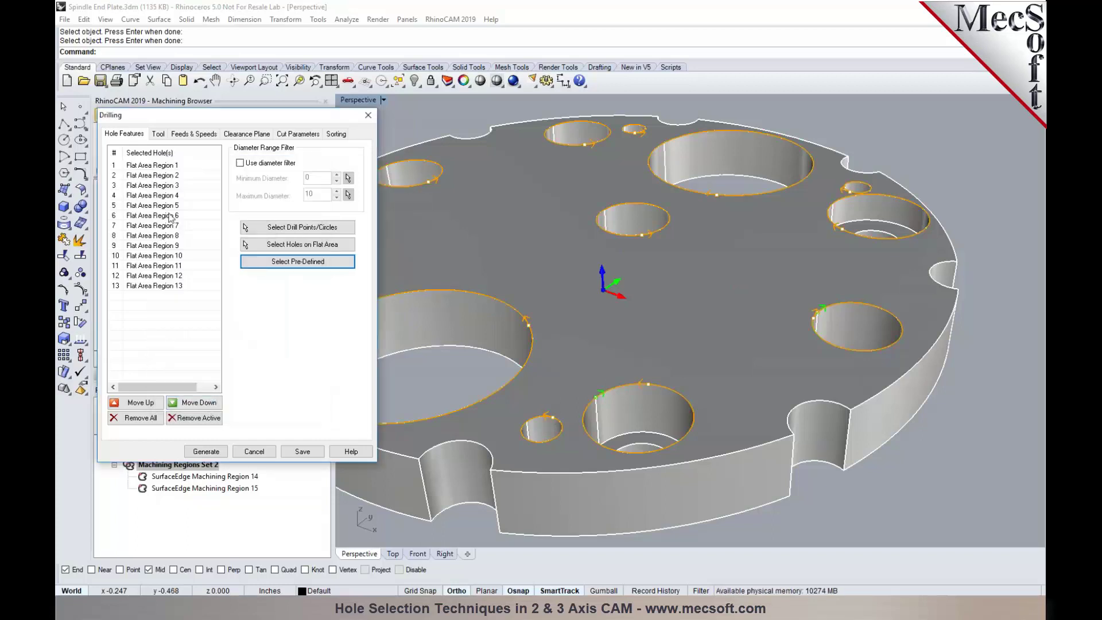
Step: Check the third Standard Drill's tool and cut parameters, generate its toolpath, and review its hole list without further changes
left_click(159, 134)
left_click(297, 134)
left_click(174, 200)
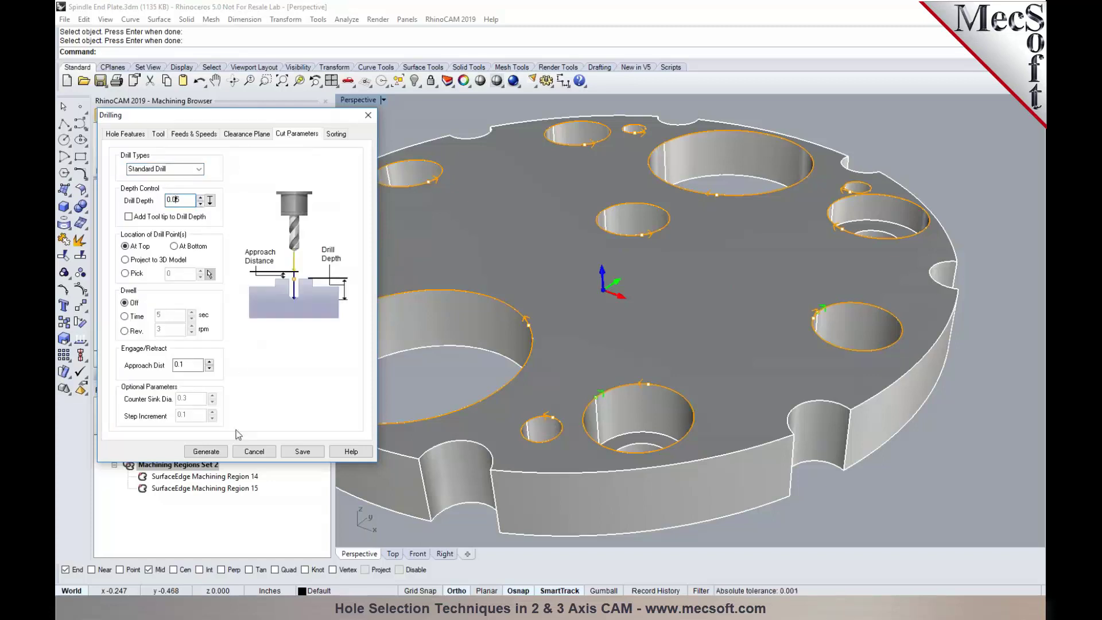
left_click(213, 451)
scroll(643, 387, "down", 3)
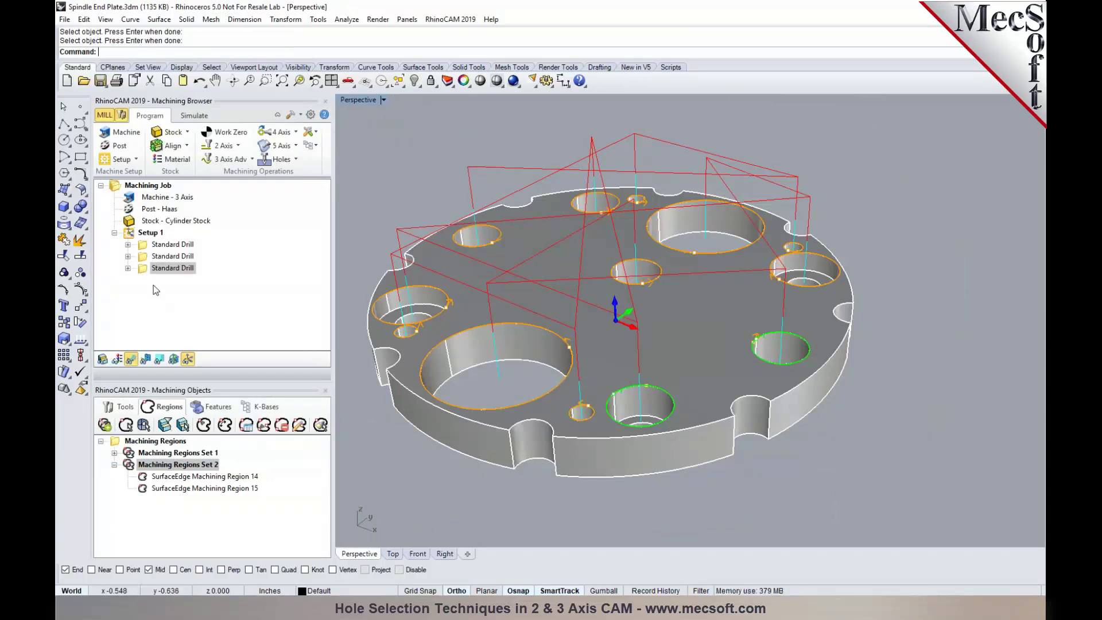
double_click(167, 268)
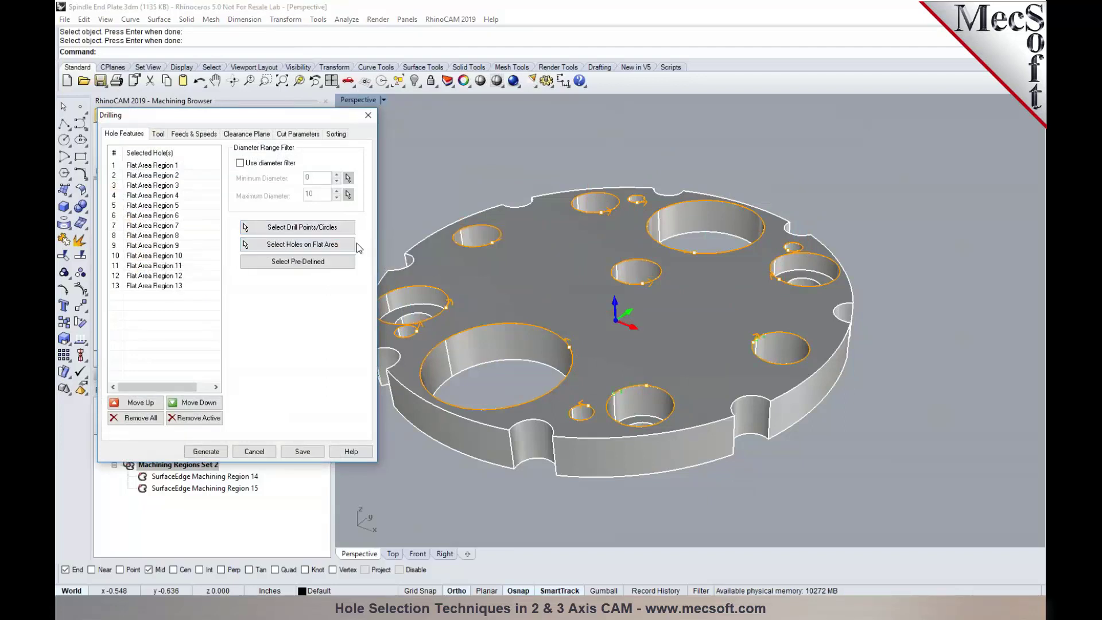
left_click(254, 452)
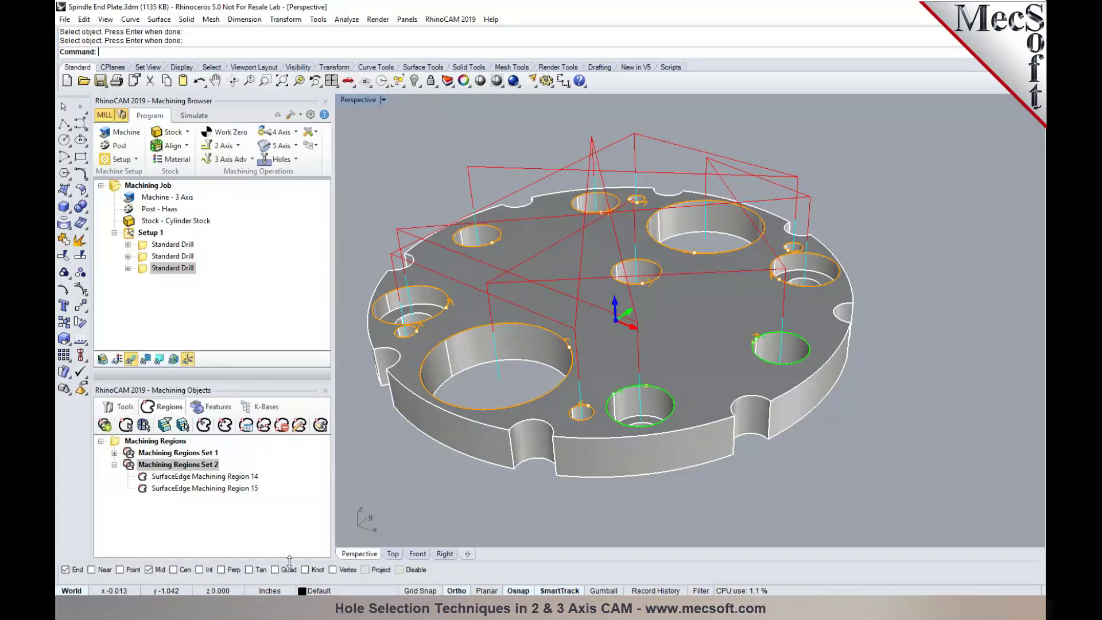
Step: Switch to the HolePattern.3dm model and bring the ring part into a closer view with nothing selected
left_click(290, 513)
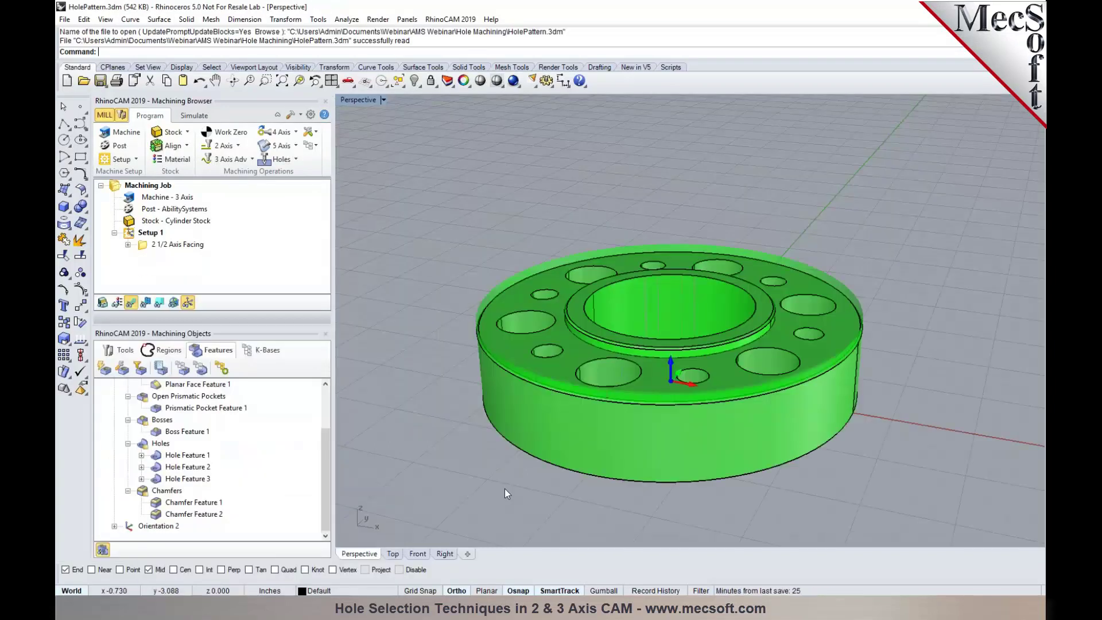
left_click(738, 436)
scroll(748, 432, "up", 3)
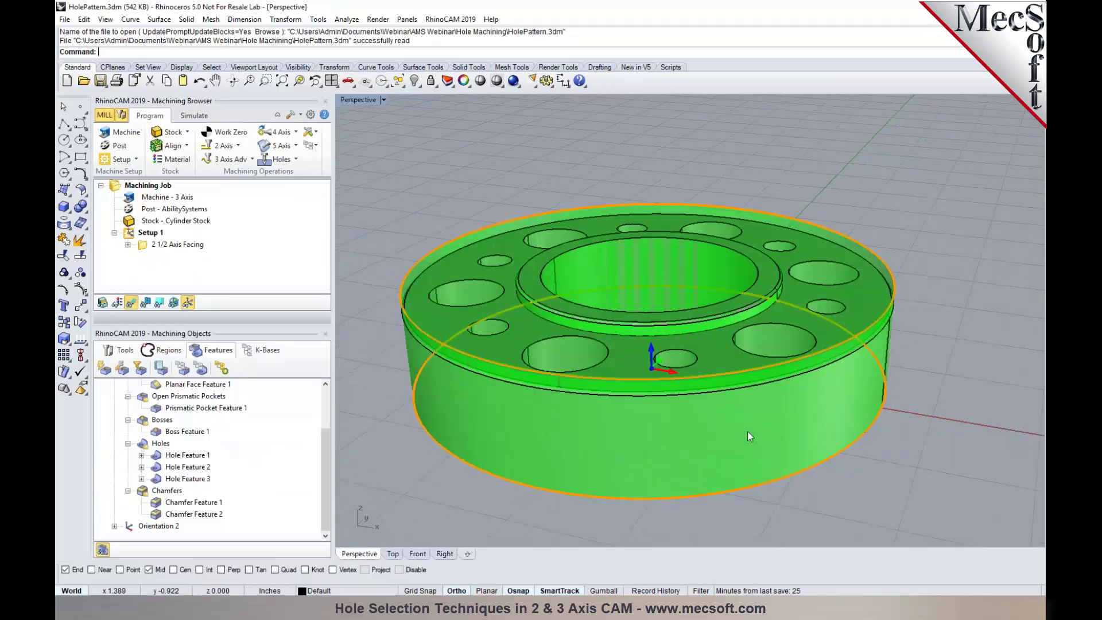
right_click_drag(731, 405, 652, 398)
key("Escape")
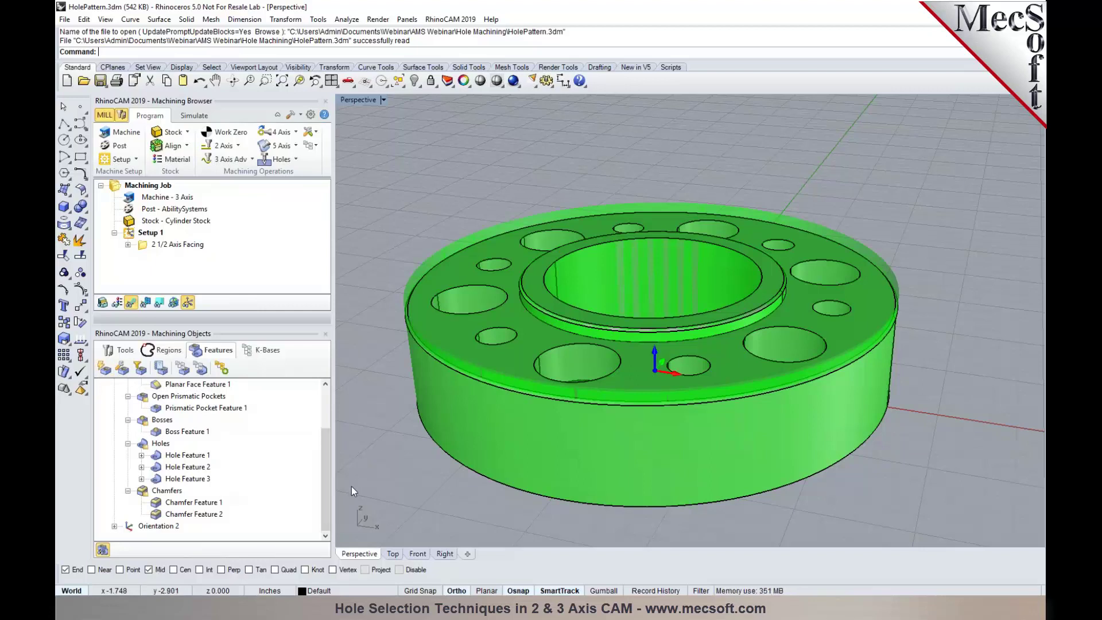
Step: Examine the geometry and dimensions of Hole Features 1, 2 and 3 detected on the ring part
left_click(190, 455)
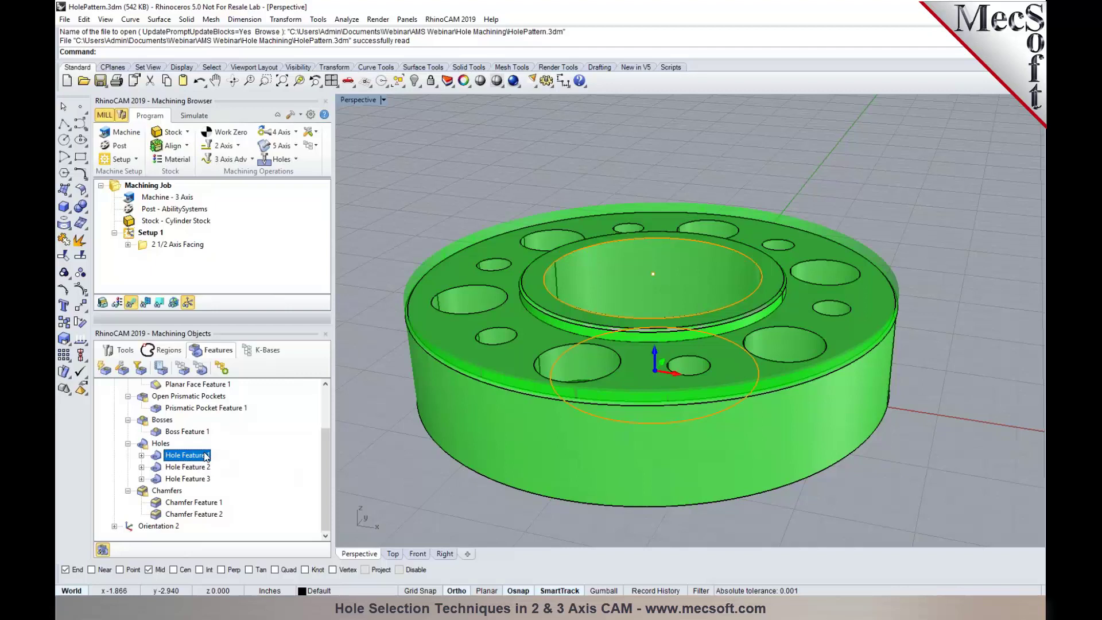
mouse_move(207, 457)
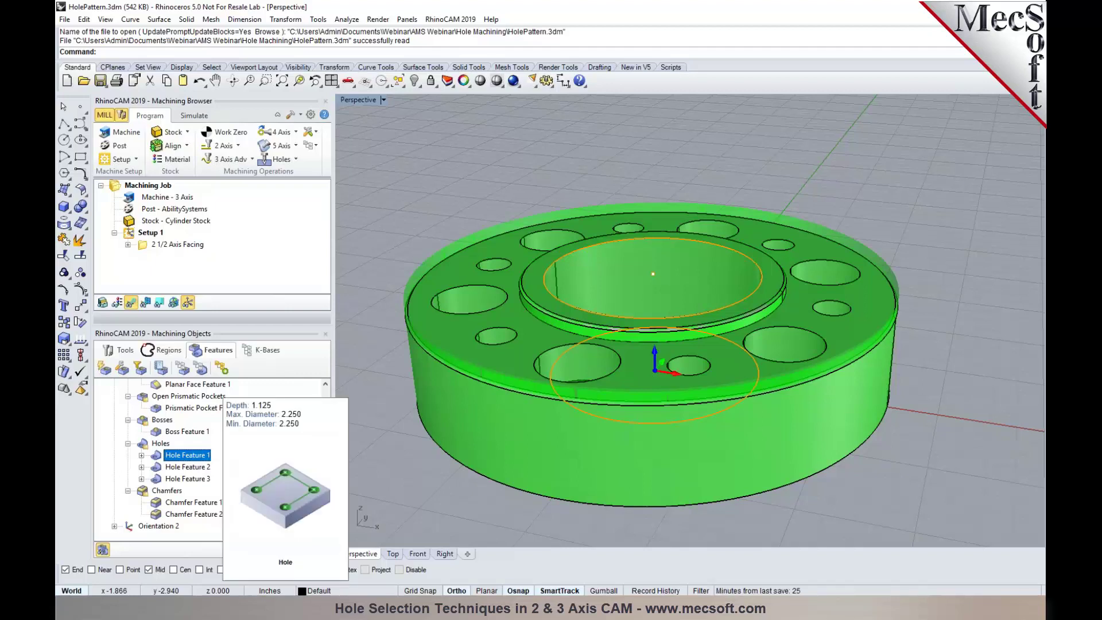
left_click(202, 467)
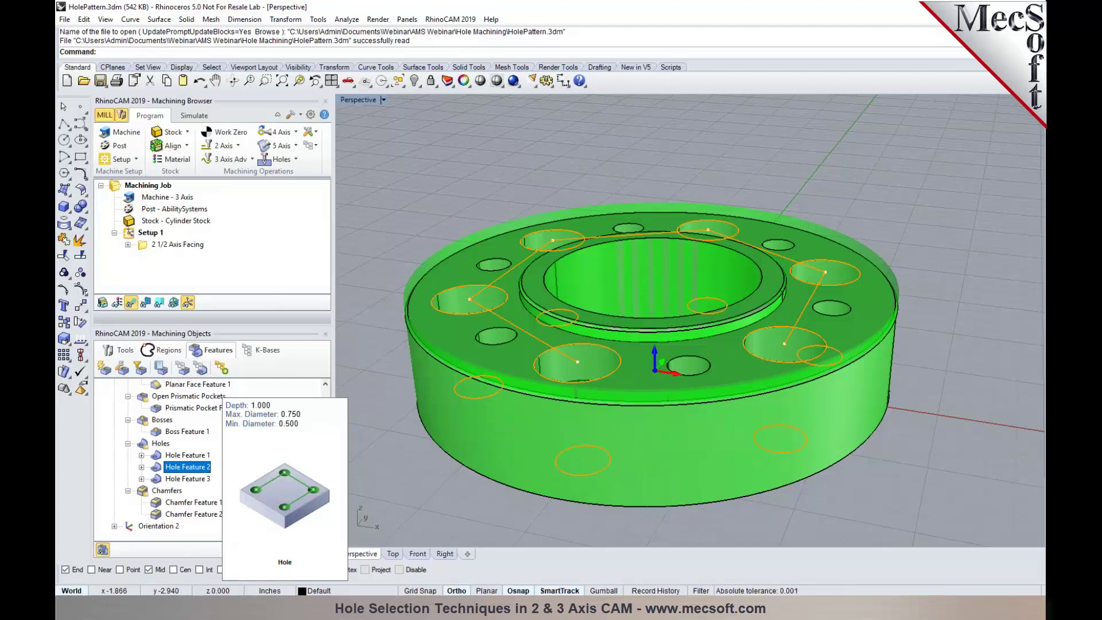
left_click(203, 479)
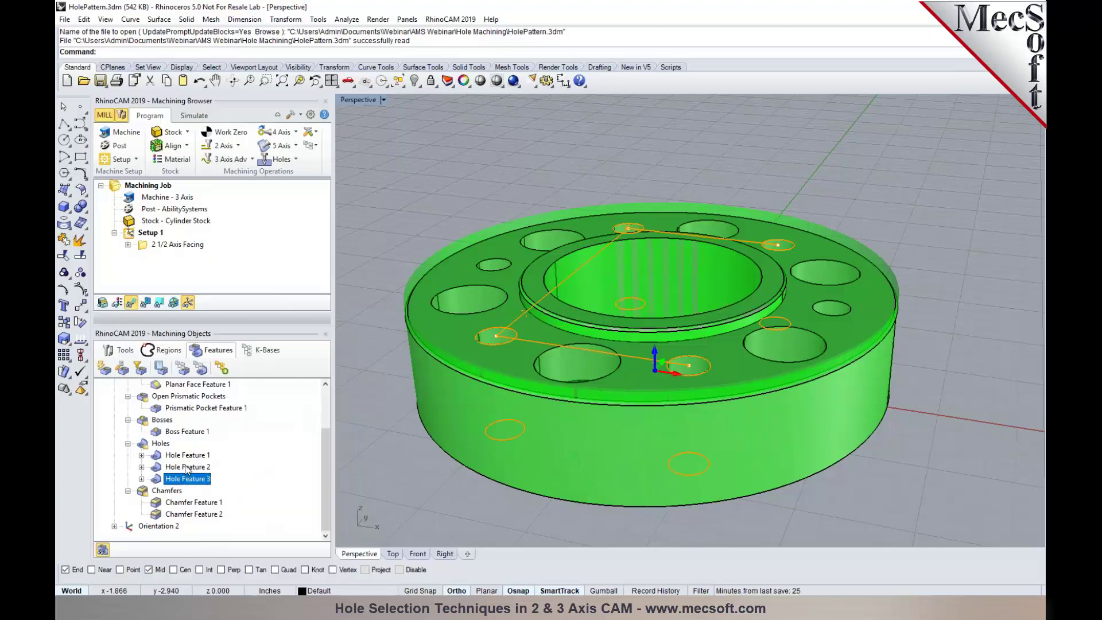
Step: Create machining operations automatically from the whole Holes feature group and expand the new Hole Feature 2 operation group
left_click(163, 446)
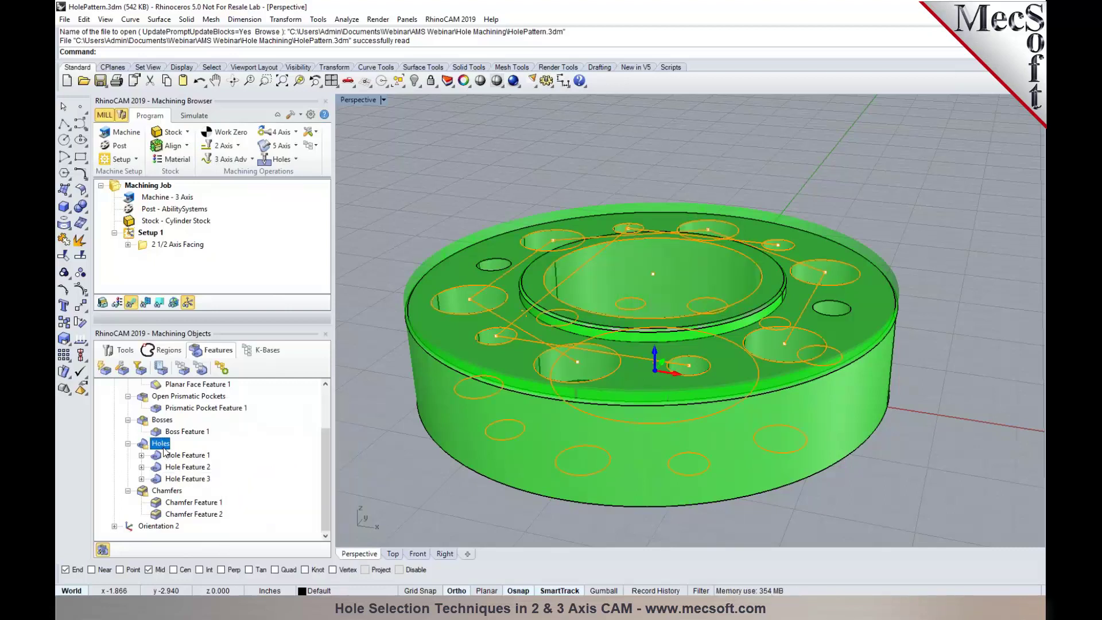
left_click(222, 375)
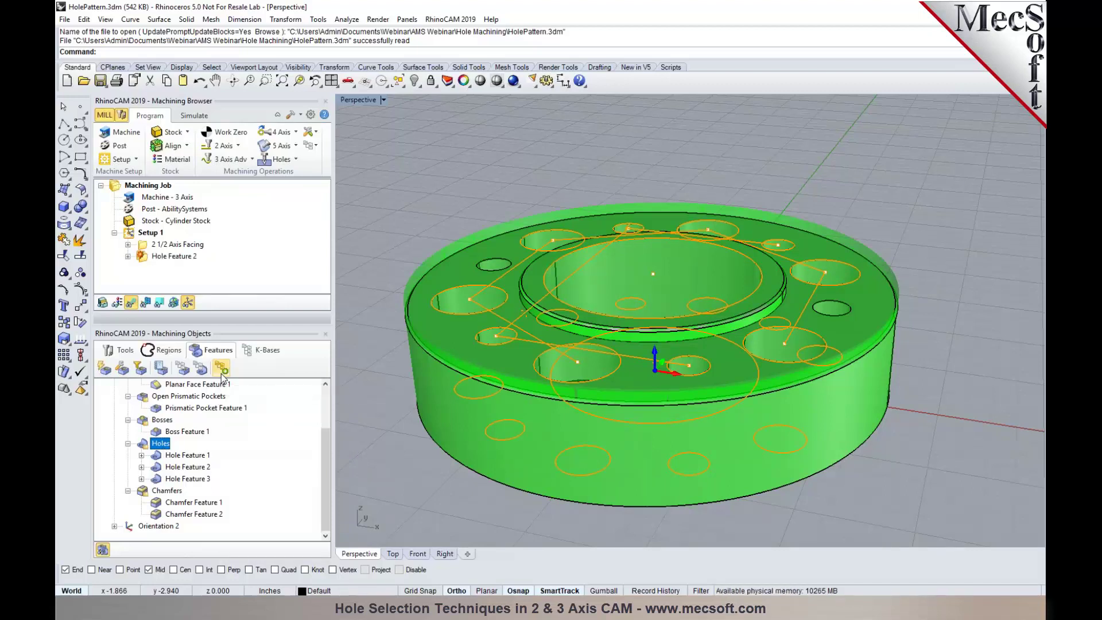
left_click(149, 257)
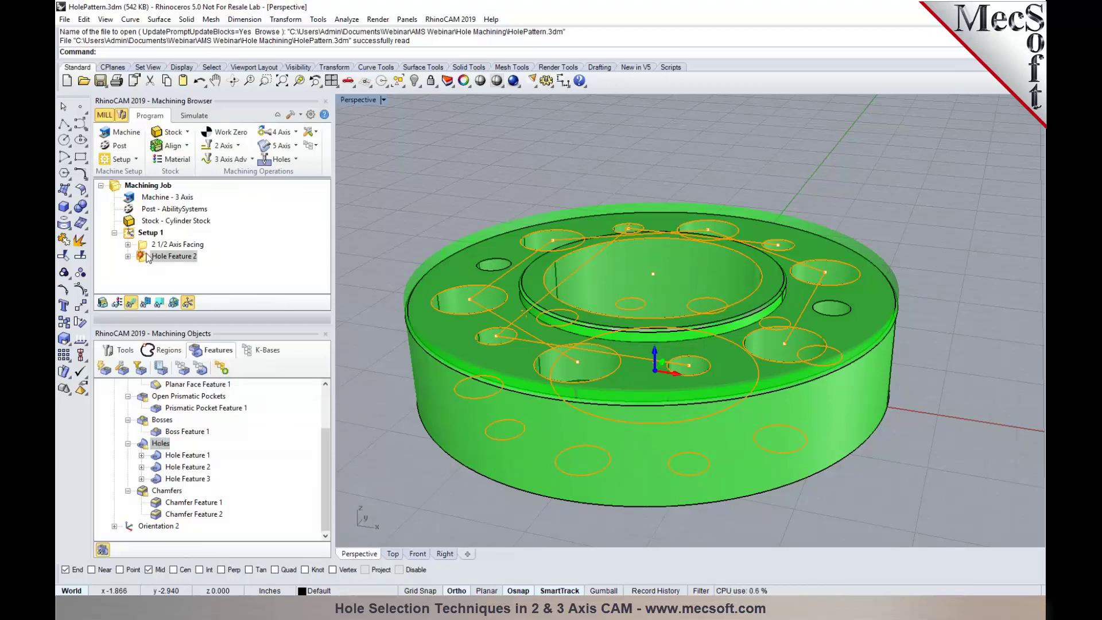
left_click(129, 256)
Step: Check the first Standard Drill's hole feature under Hole Feature 2, assign it the DRILL-3/8 INCH tool and generate its toolpath
left_click(169, 268)
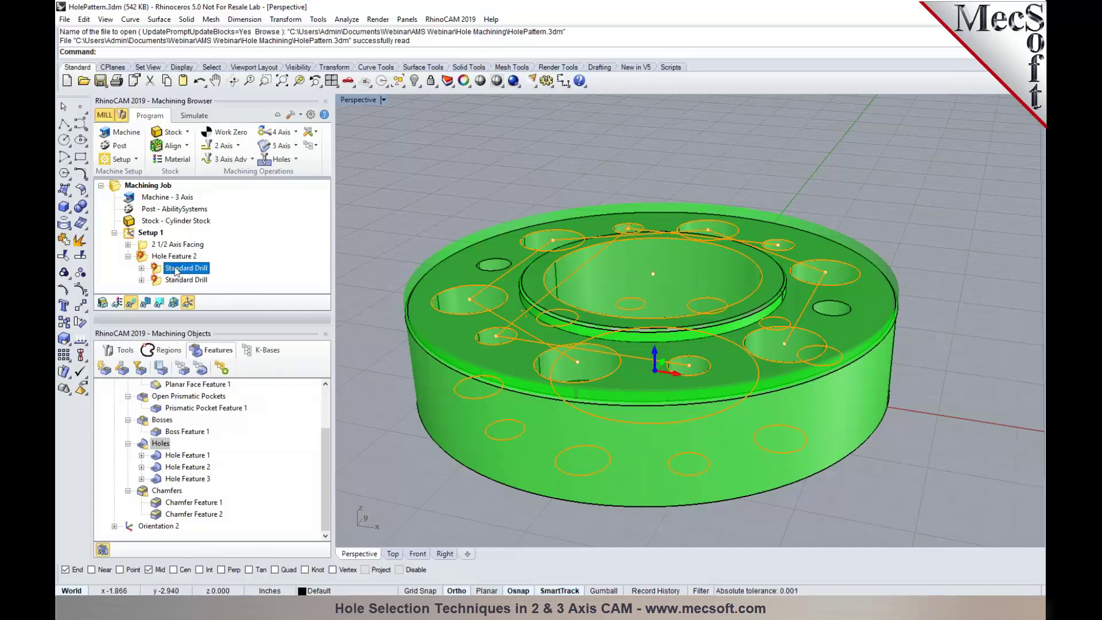
left_click(174, 280)
left_click(173, 269)
double_click(158, 274)
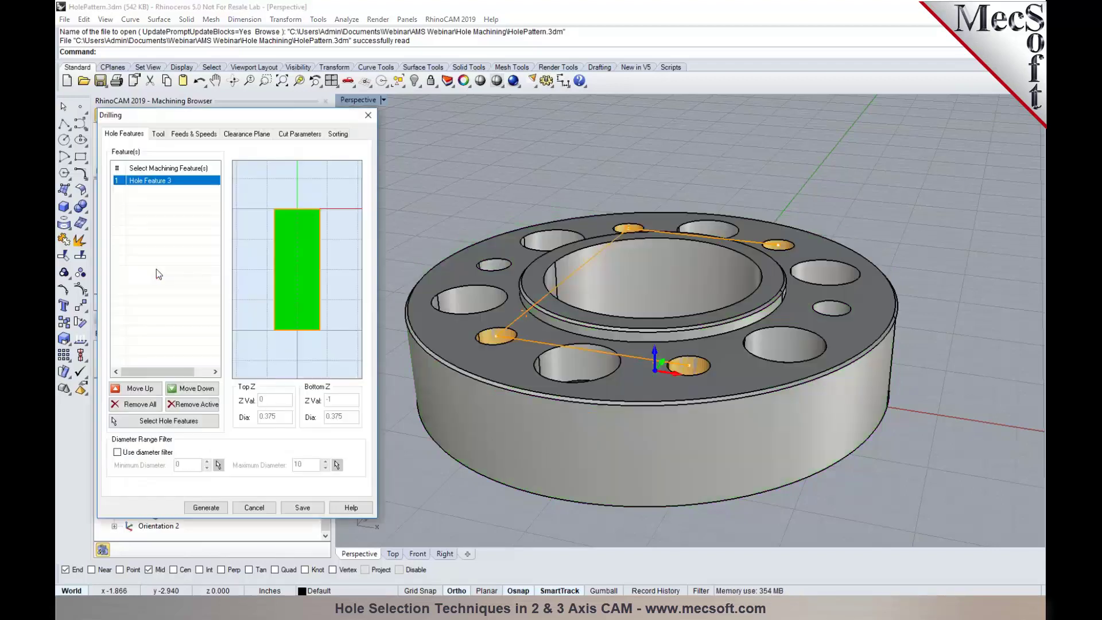
left_click(159, 134)
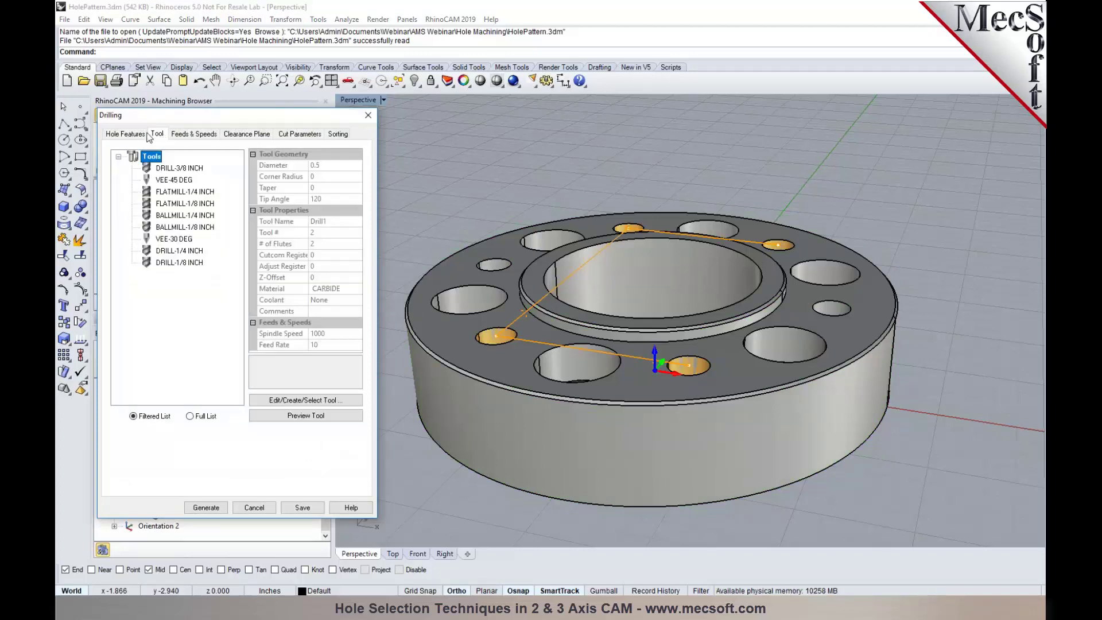
left_click(140, 135)
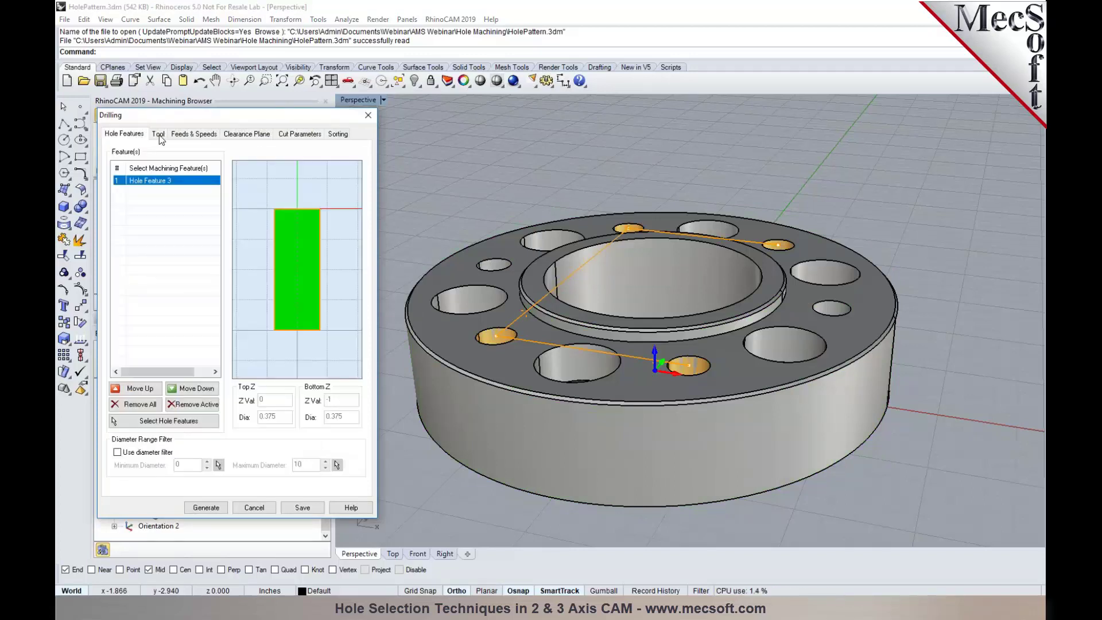
left_click(159, 135)
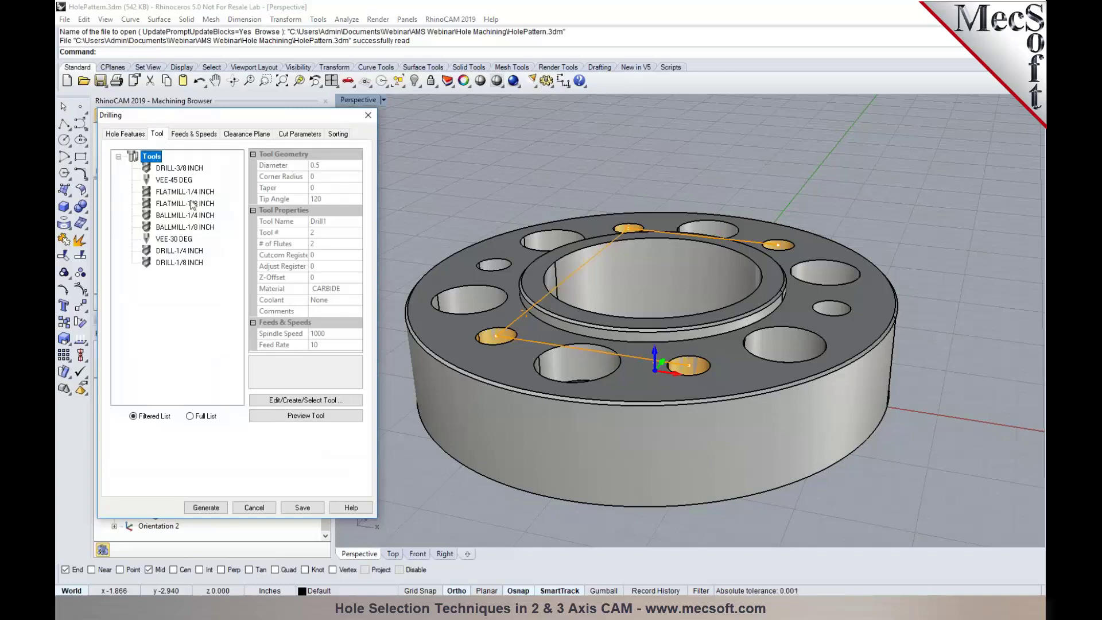
left_click(133, 136)
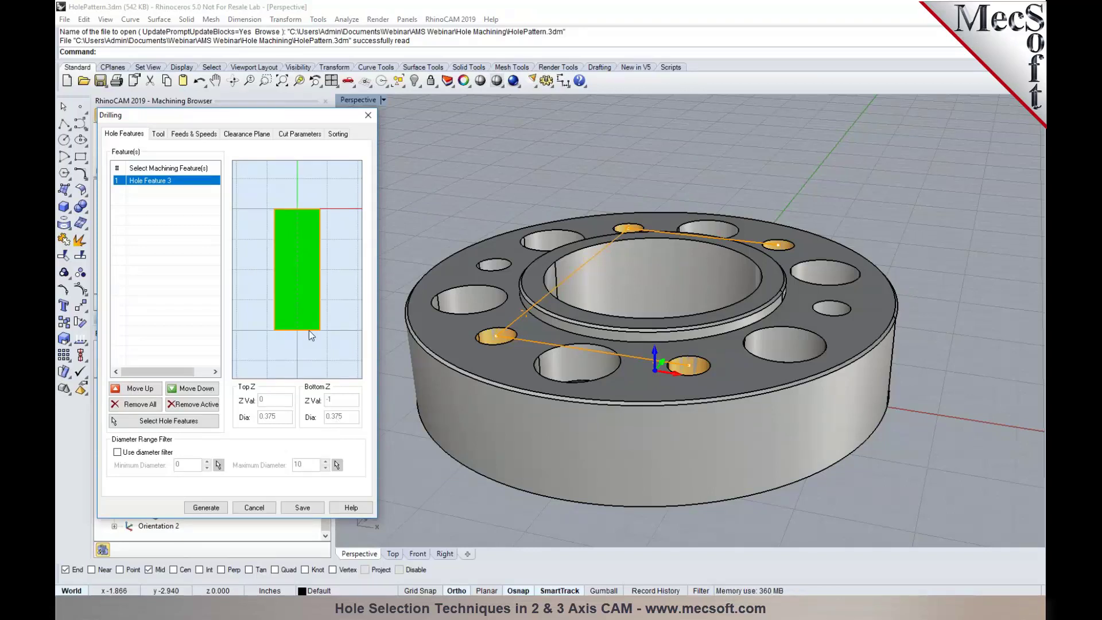
left_click(158, 134)
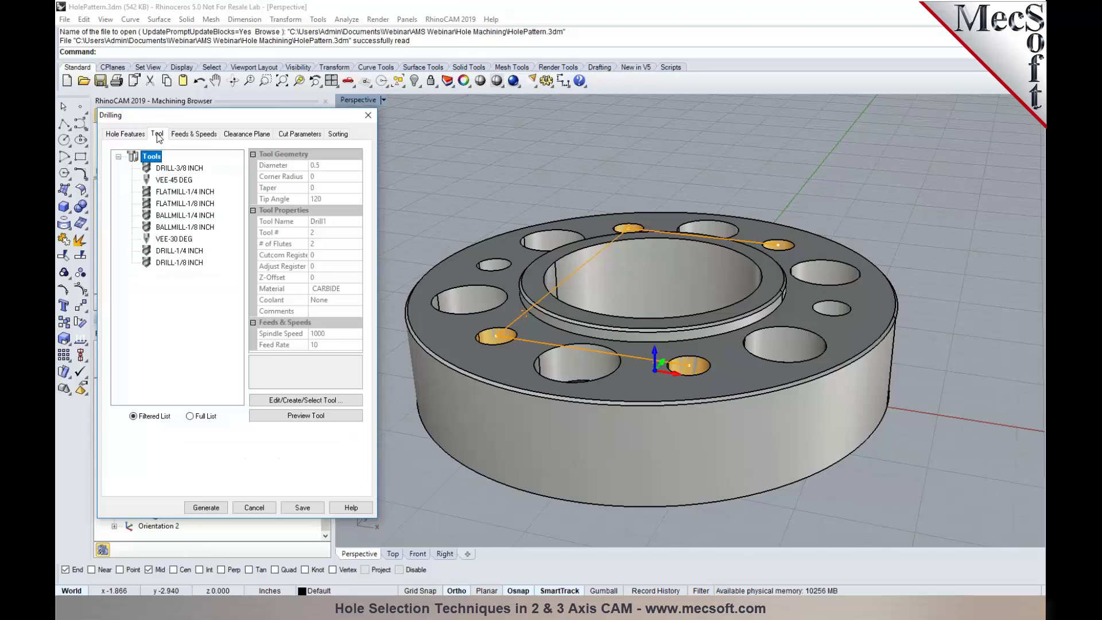
left_click(180, 169)
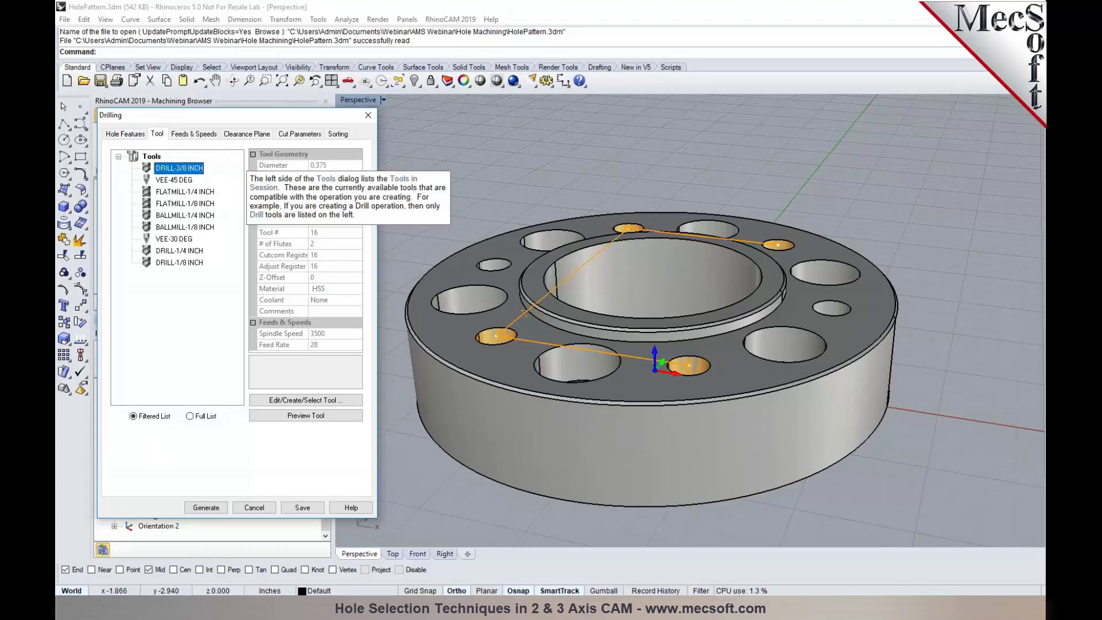
left_click(202, 508)
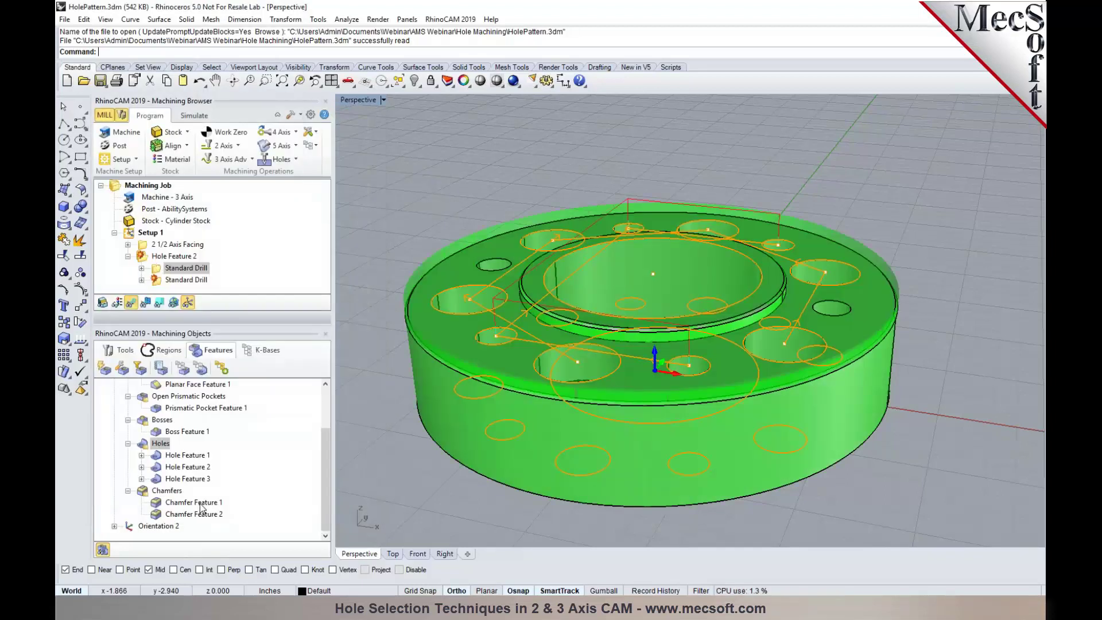
Step: Review the second Standard Drill's hole feature and tool list, and generate its toolpath with the Drill1 tool kept
left_click(157, 282)
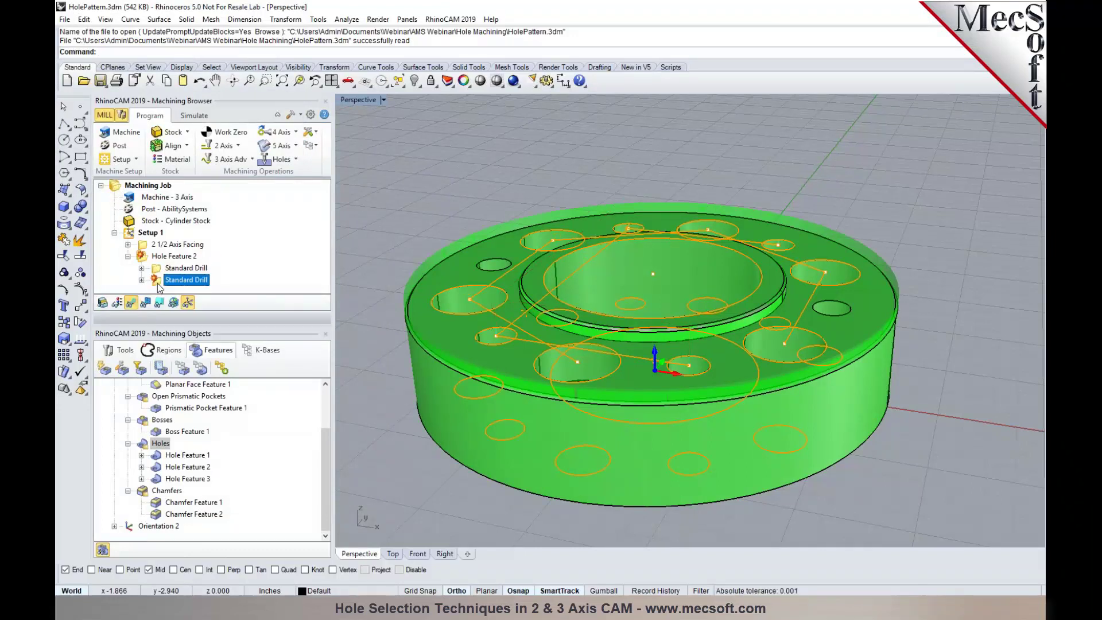
double_click(157, 284)
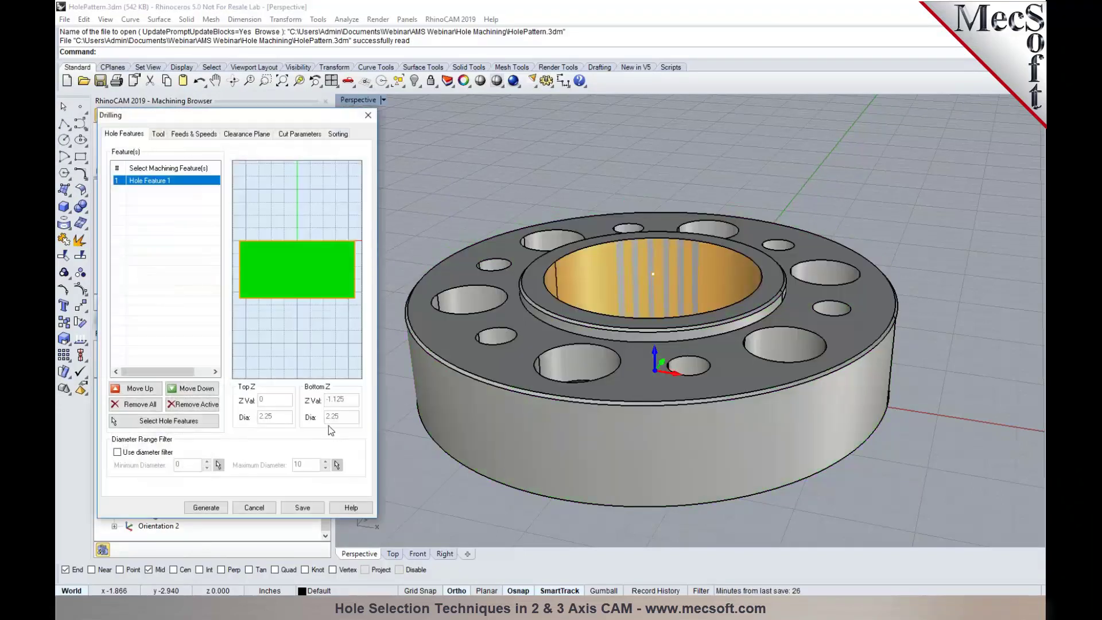
left_click(159, 136)
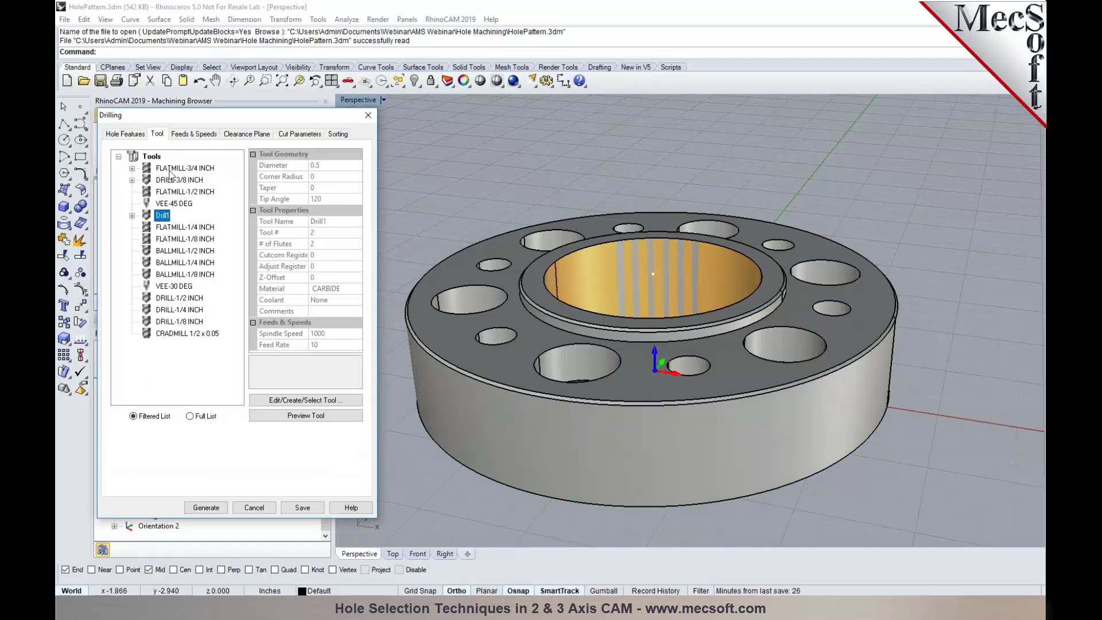
mouse_move(178, 185)
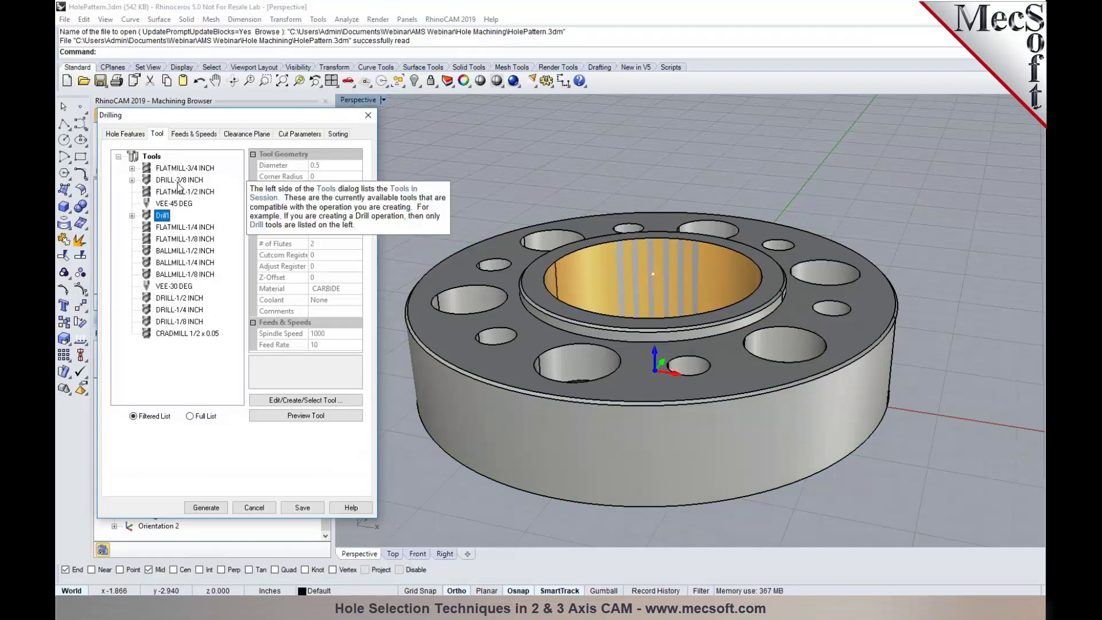
left_click(206, 507)
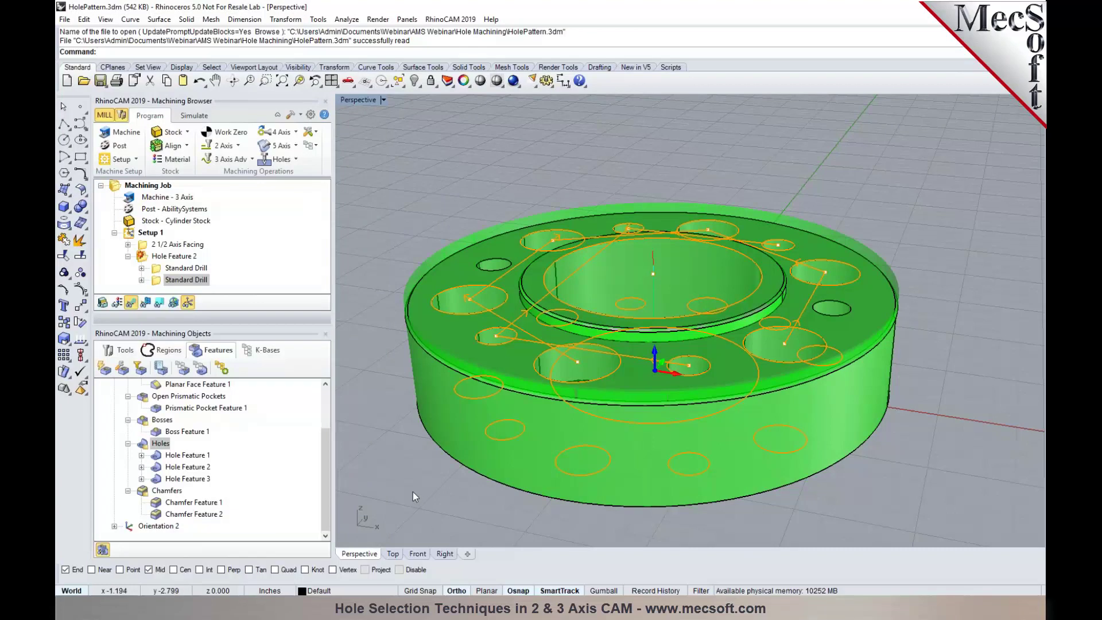